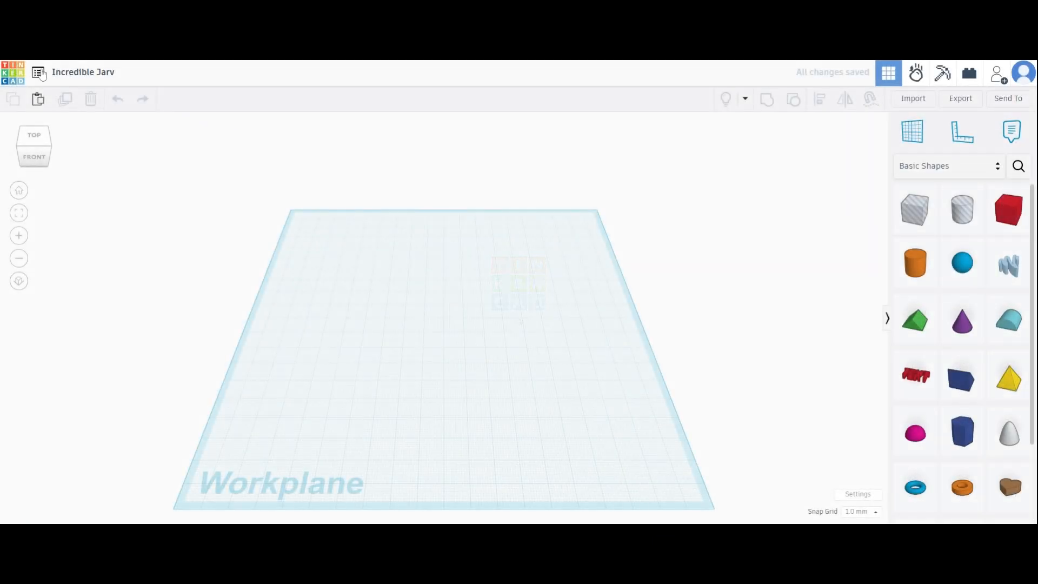
Rename the design as "Neighborhood".
click(81, 72)
text(N)
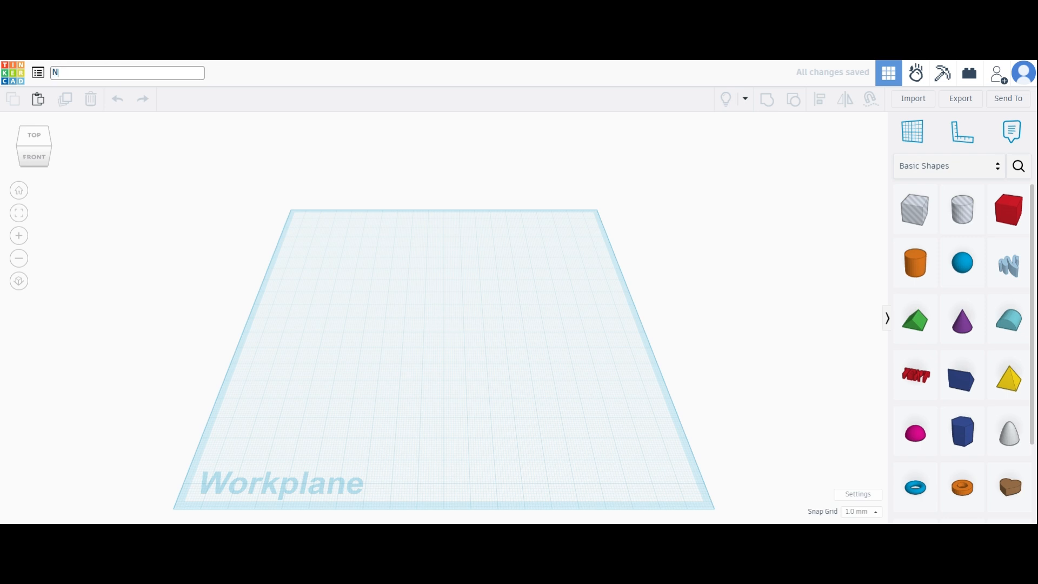
text(eighb)
text(orhoos)
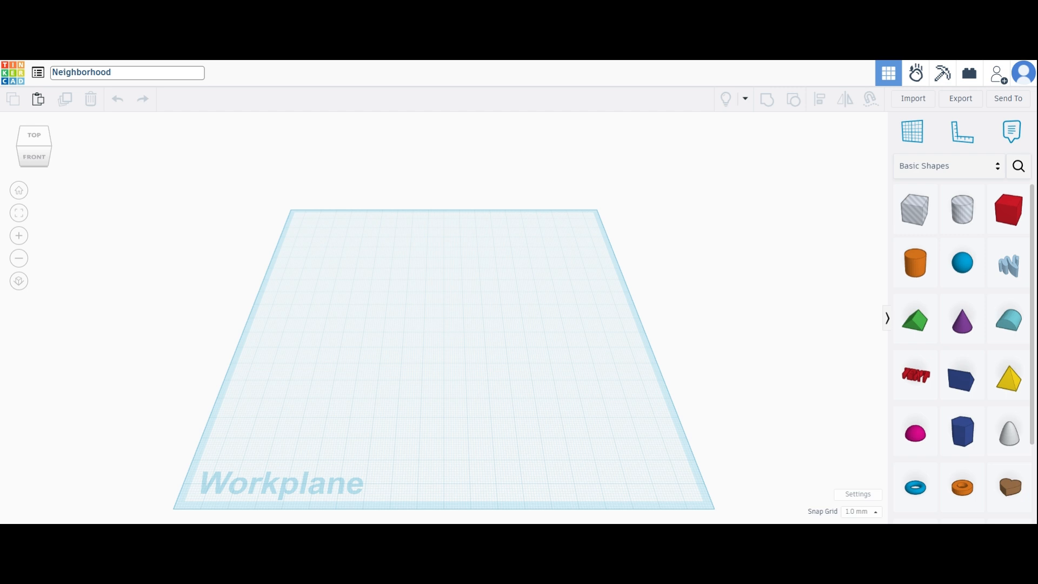
click(193, 142)
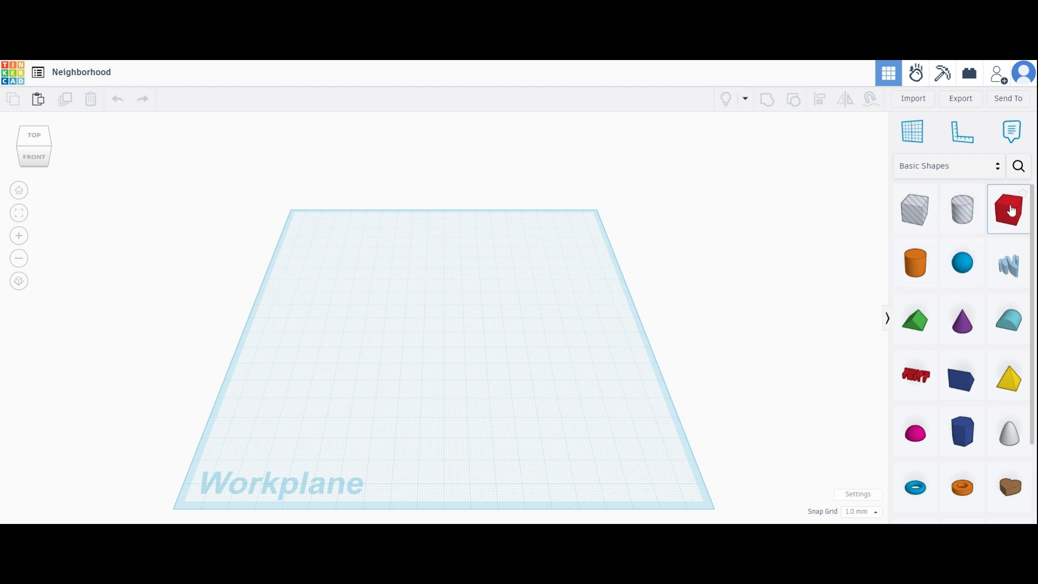
Place a solid box near the middle of the workplane and stretch it to about 45 mm wide and 59 mm long.
drag(1014, 213, 516, 338)
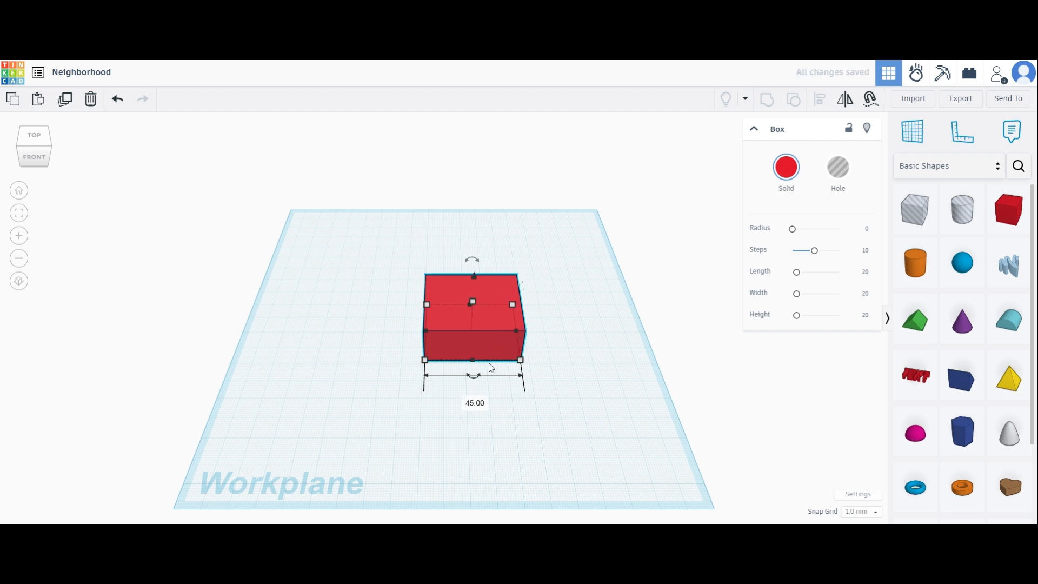
drag(472, 369, 478, 402)
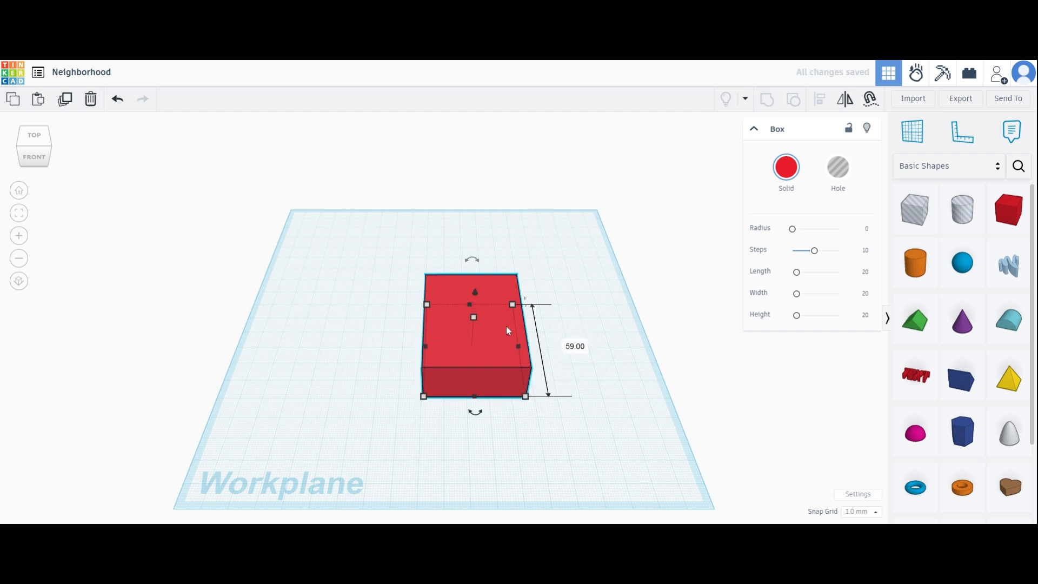
drag(473, 293, 476, 235)
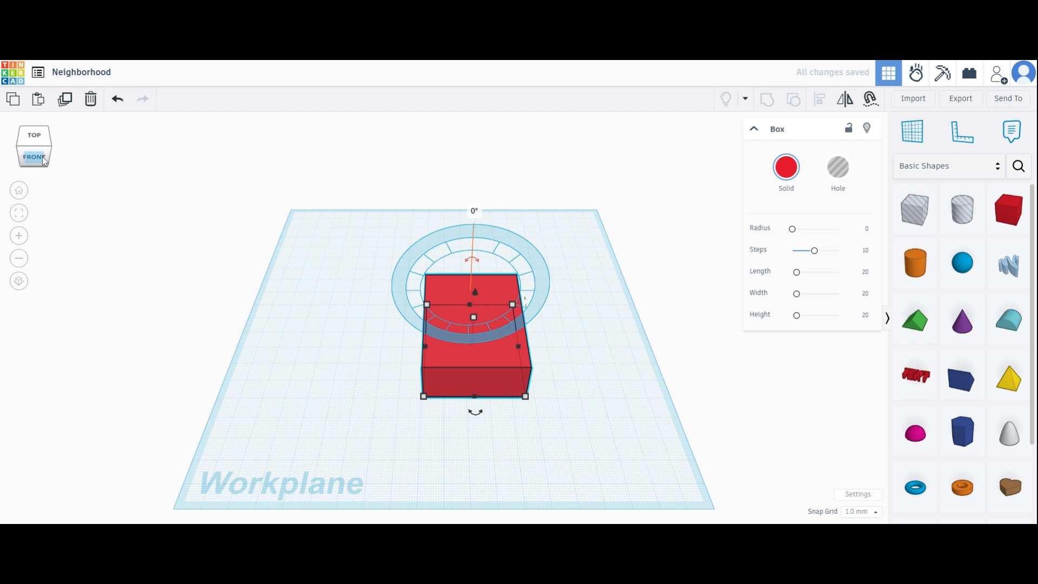
mouse_move(44, 162)
mouse_down()
mouse_move(65, 153)
mouse_move(72, 162)
mouse_move(54, 162)
mouse_up()
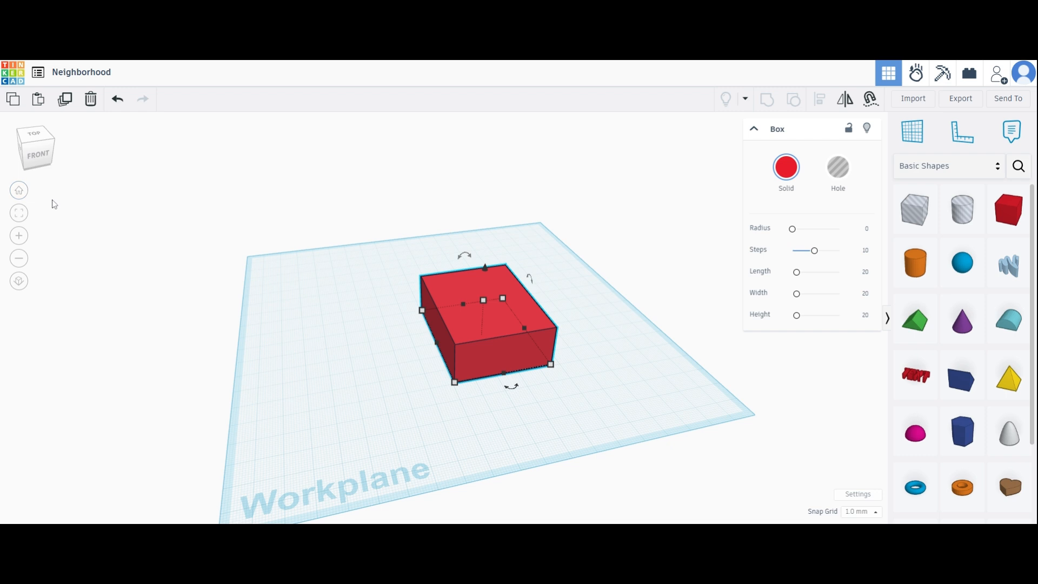
scroll(313, 289, up, 3)
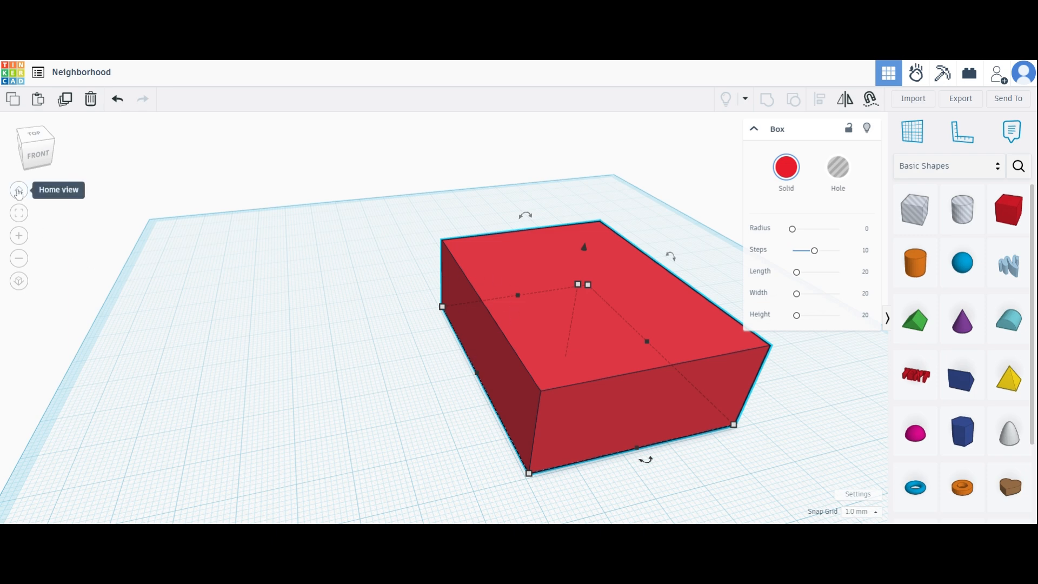
click(19, 191)
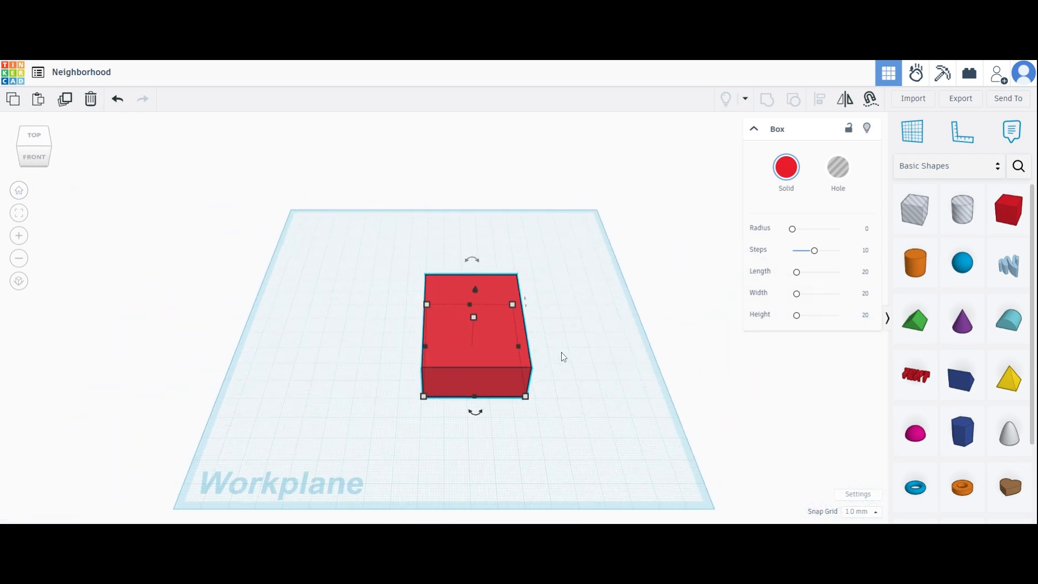
Place a cylinder on top of the red box, then delete the cylinder.
click(755, 130)
drag(915, 263, 476, 321)
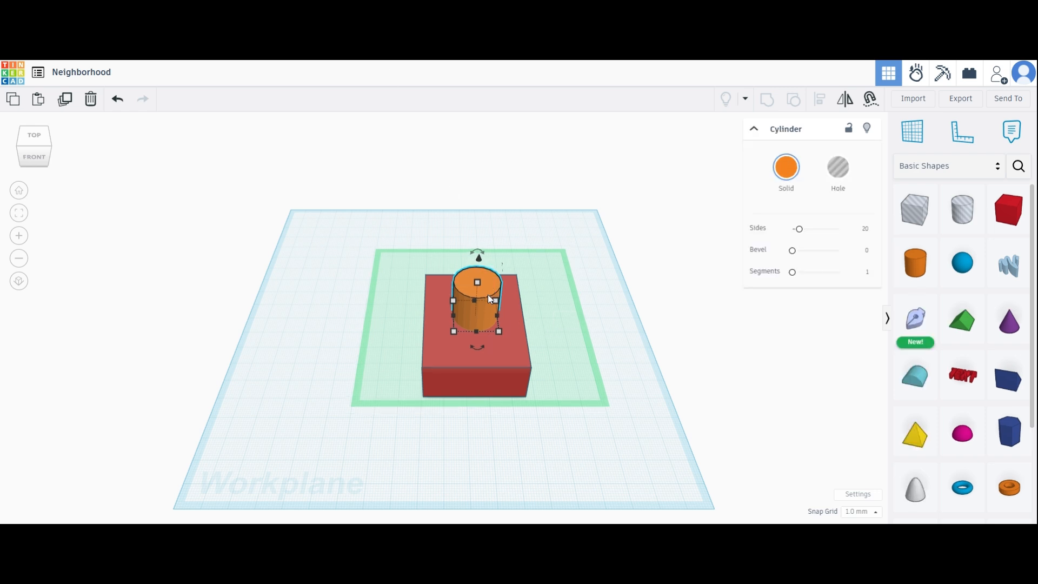
key(Delete)
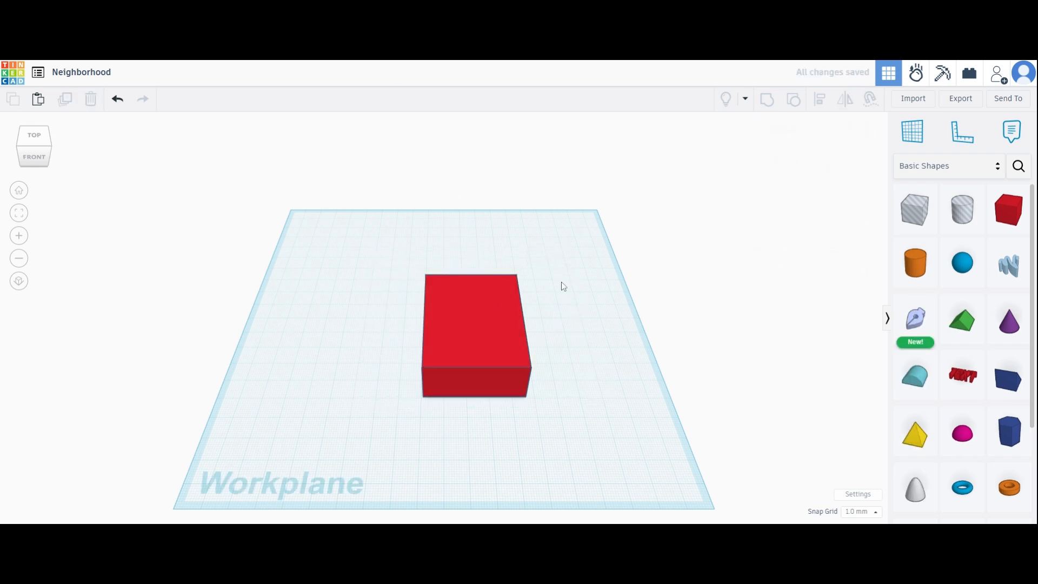
Place a cylinder on the workplane beside the red box and move it onto the box's top face with the Cruise tool.
drag(919, 262, 370, 326)
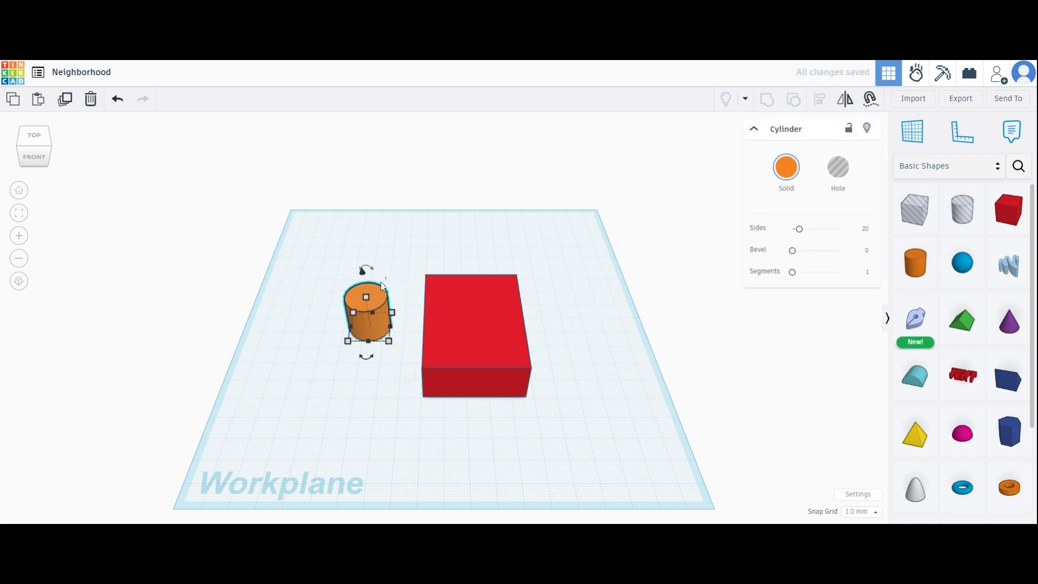
click(398, 285)
click(378, 310)
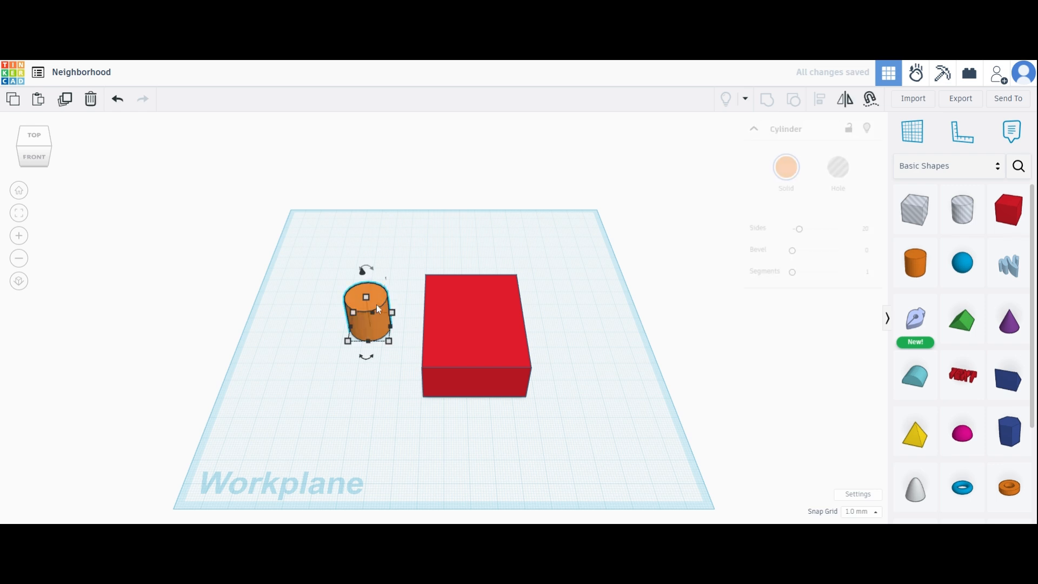
click(871, 102)
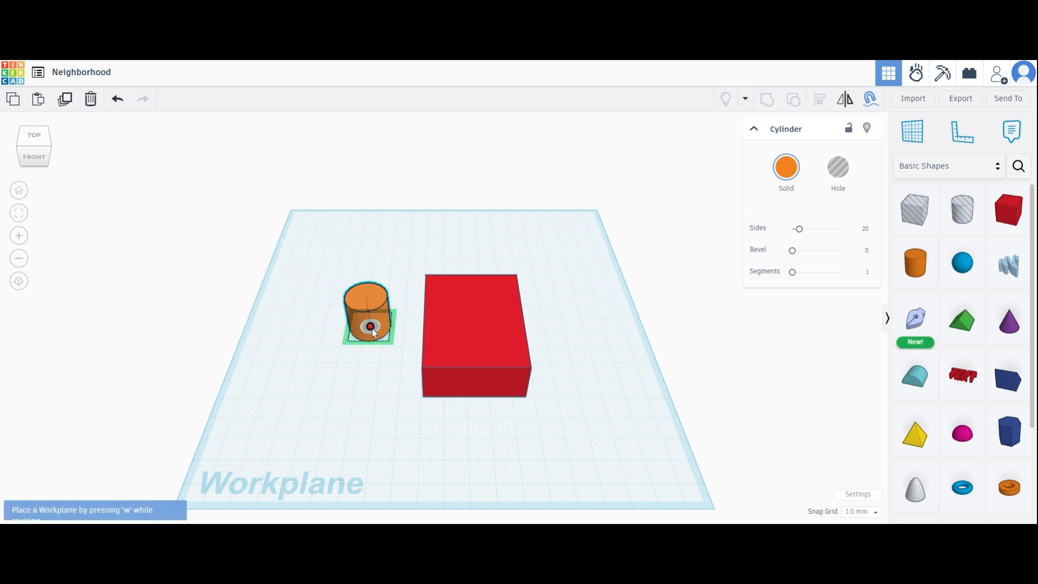
drag(372, 327, 474, 323)
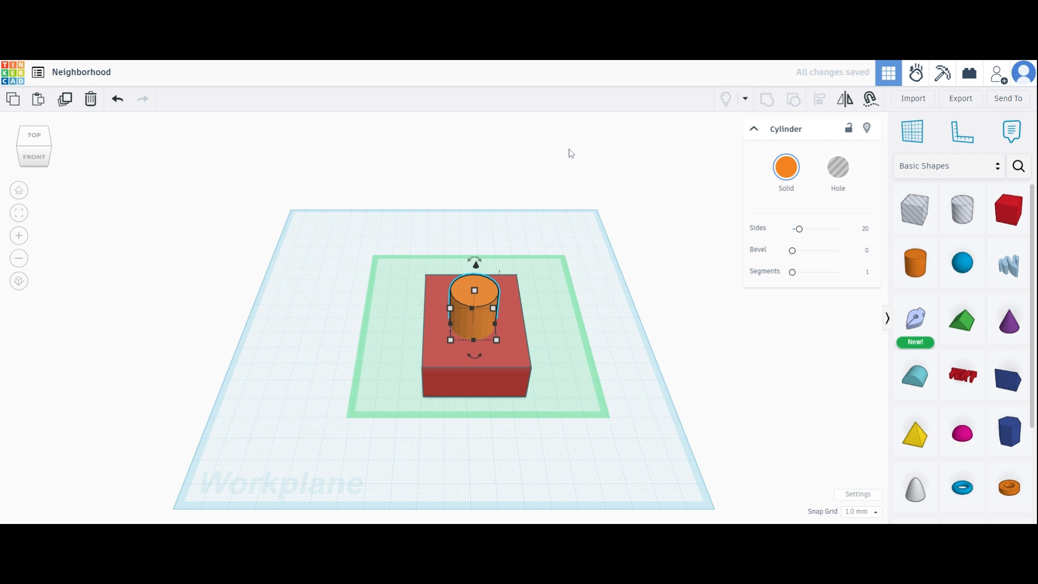
key(Right)
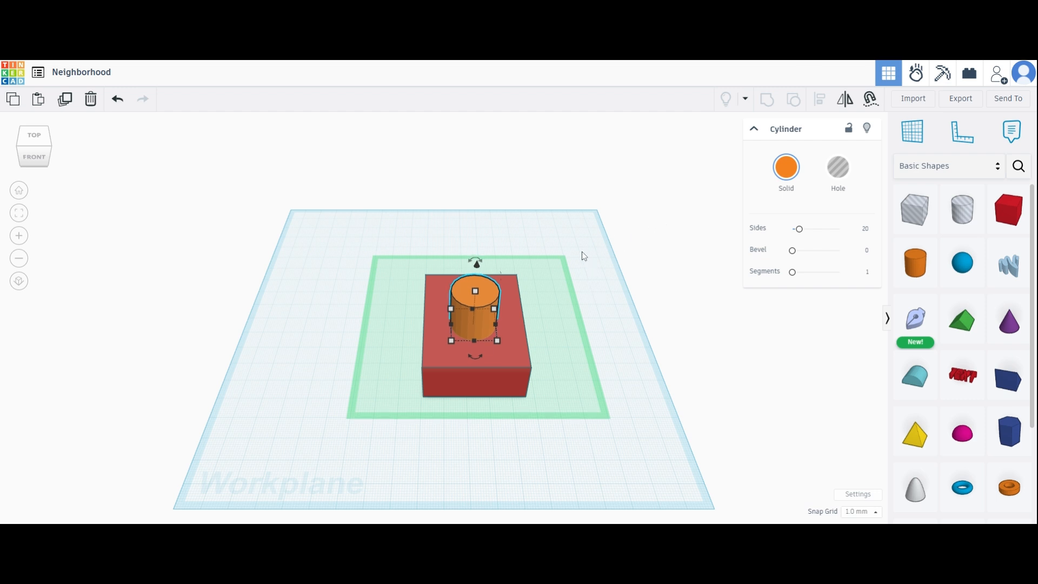
Delete both the box and the cylinder from the workplane.
drag(421, 251, 555, 459)
key(Delete)
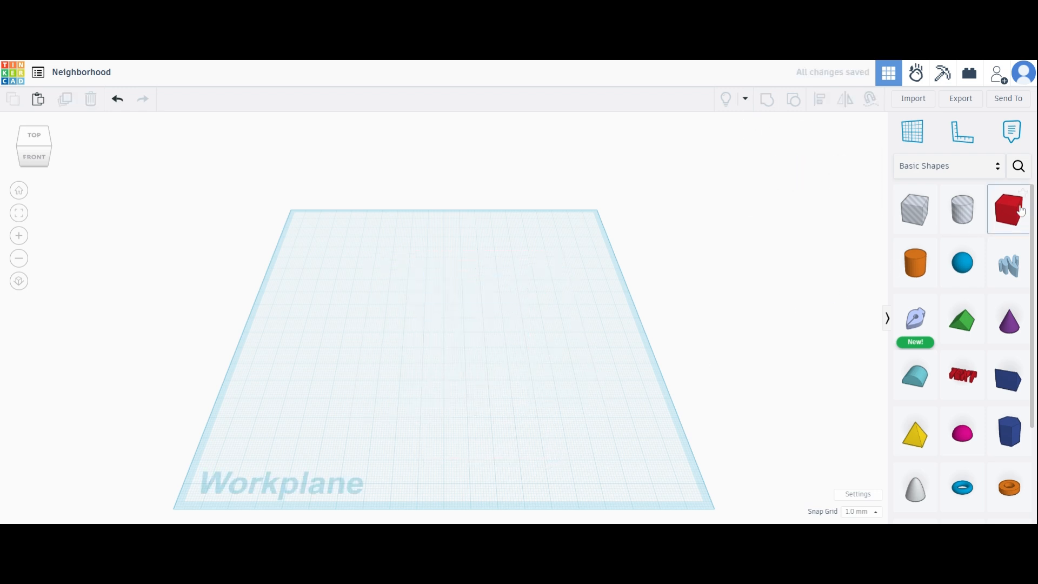
Build a simple house by placing a box near the middle of the workplane and a roof shape on top of it.
drag(1021, 210, 444, 352)
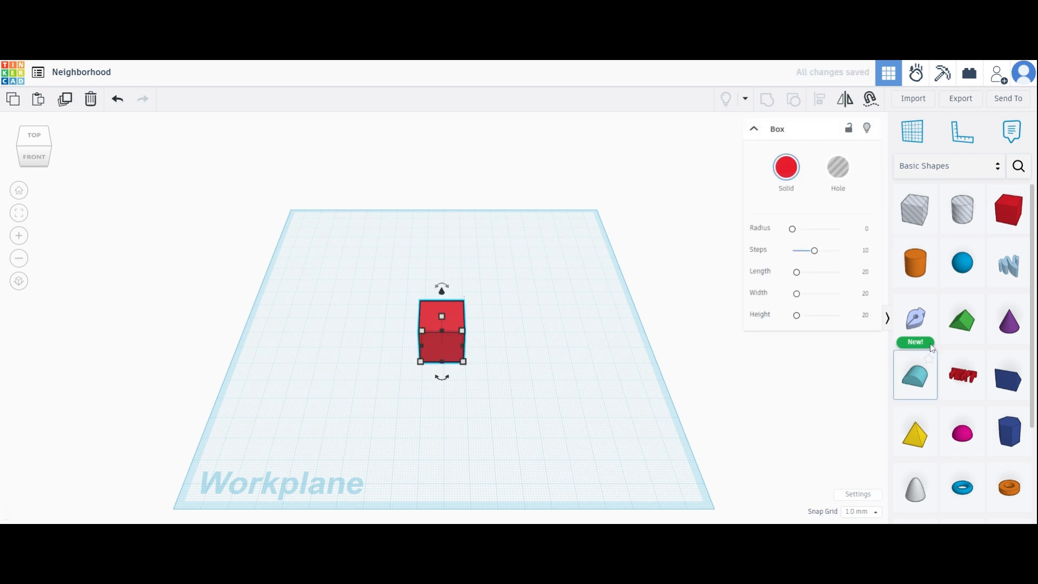
drag(963, 319, 445, 310)
click(507, 435)
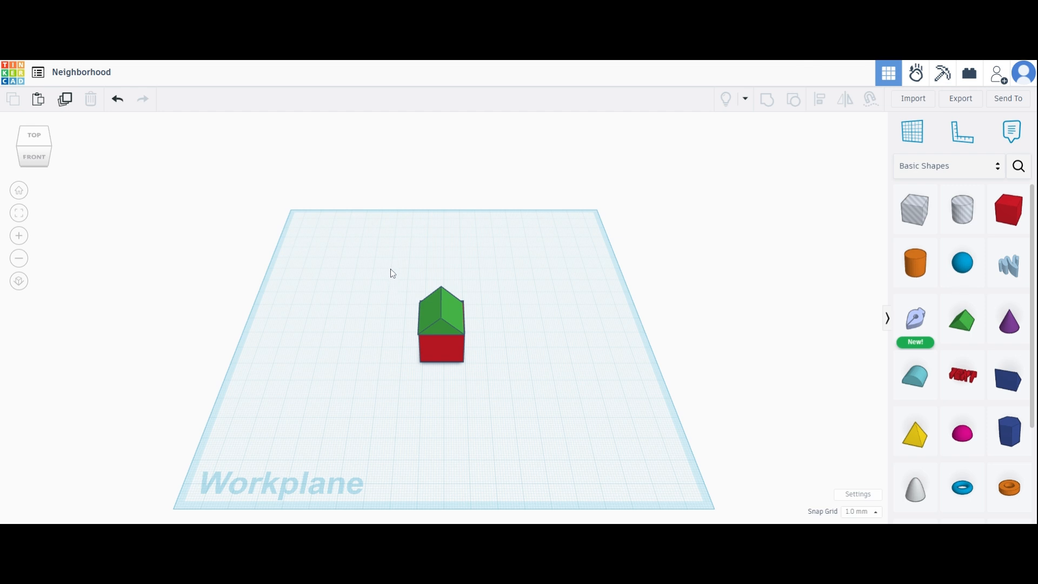
Group the box and roof into one shape and set its color to Multicolor.
drag(390, 268, 503, 400)
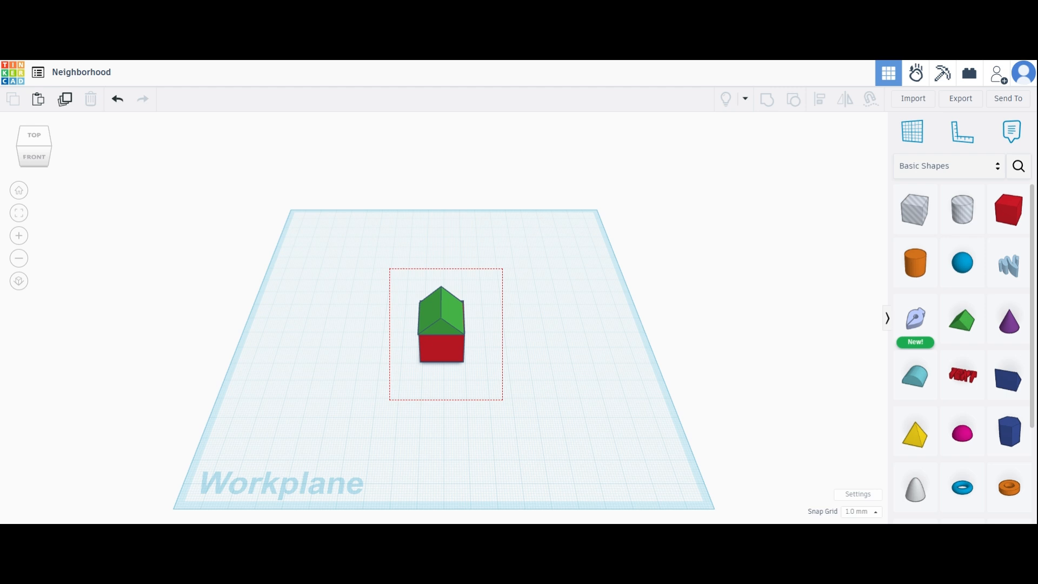
drag(503, 400, 498, 395)
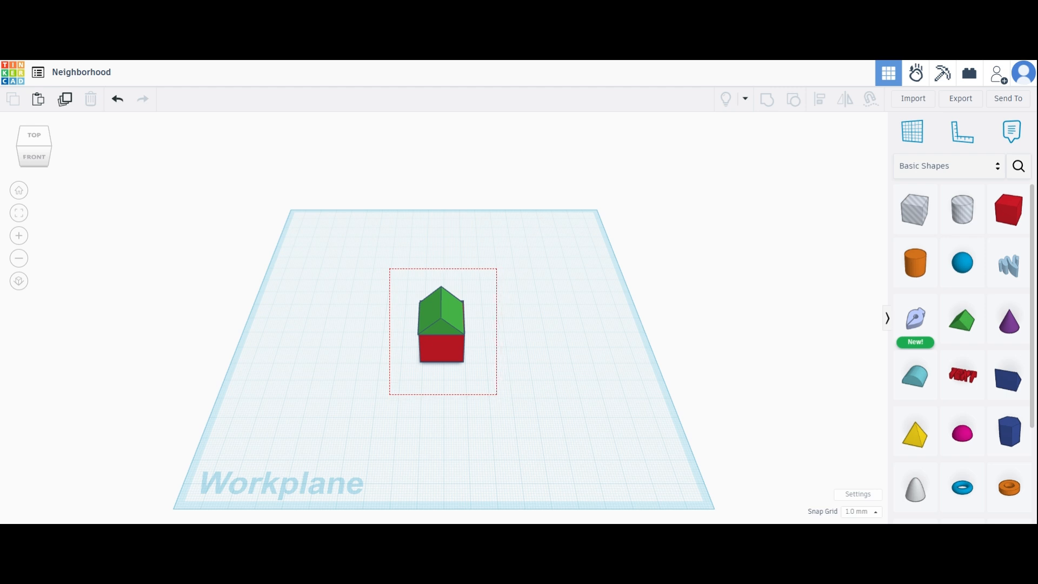
drag(498, 394, 497, 395)
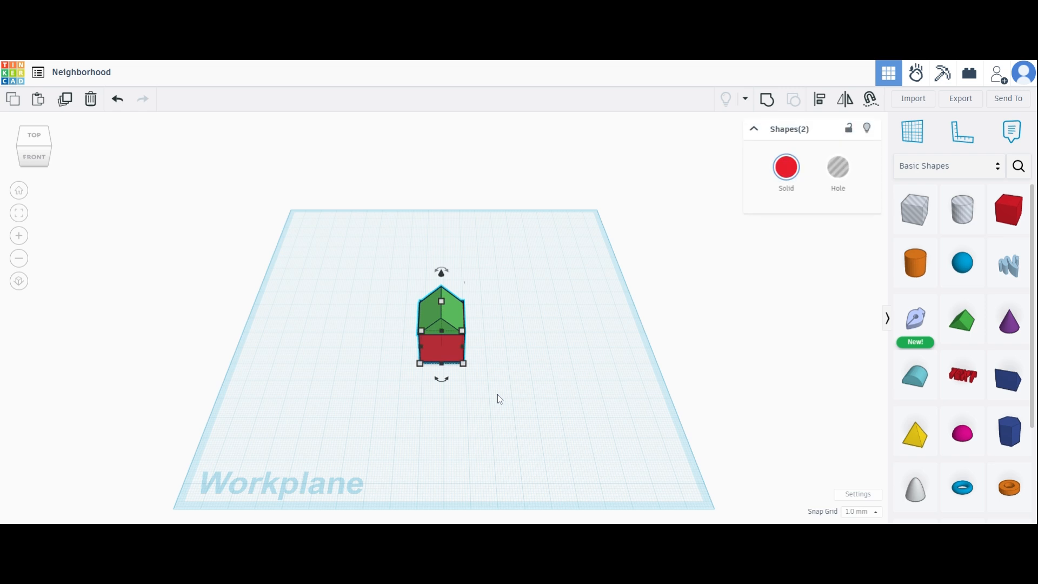
click(766, 102)
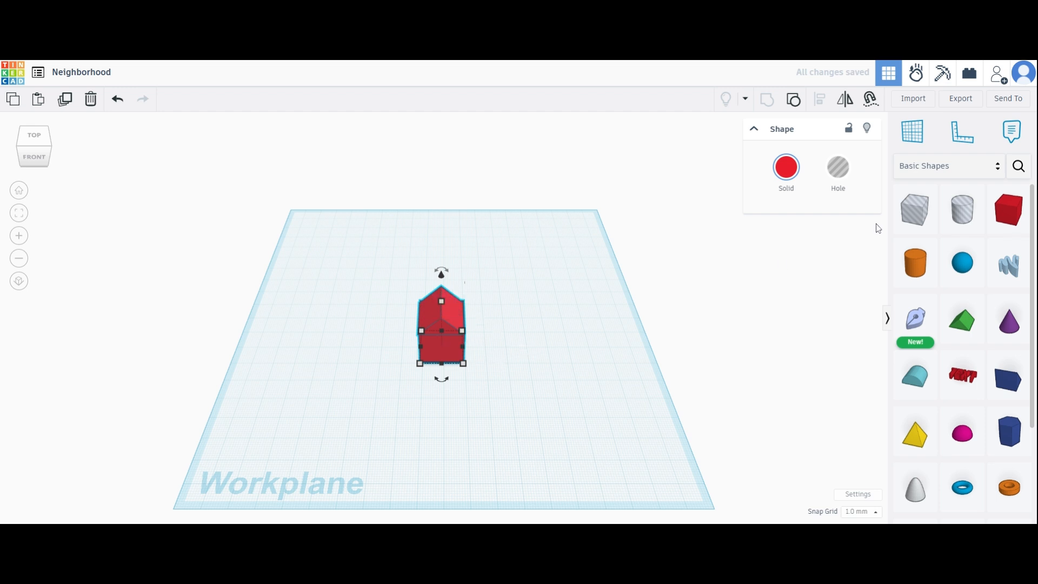
click(793, 170)
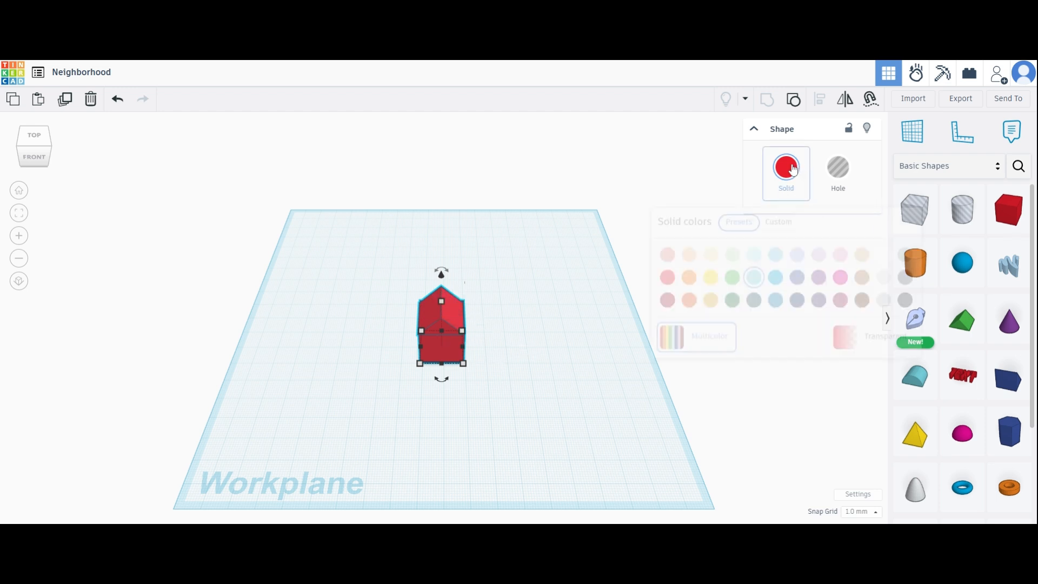
click(697, 343)
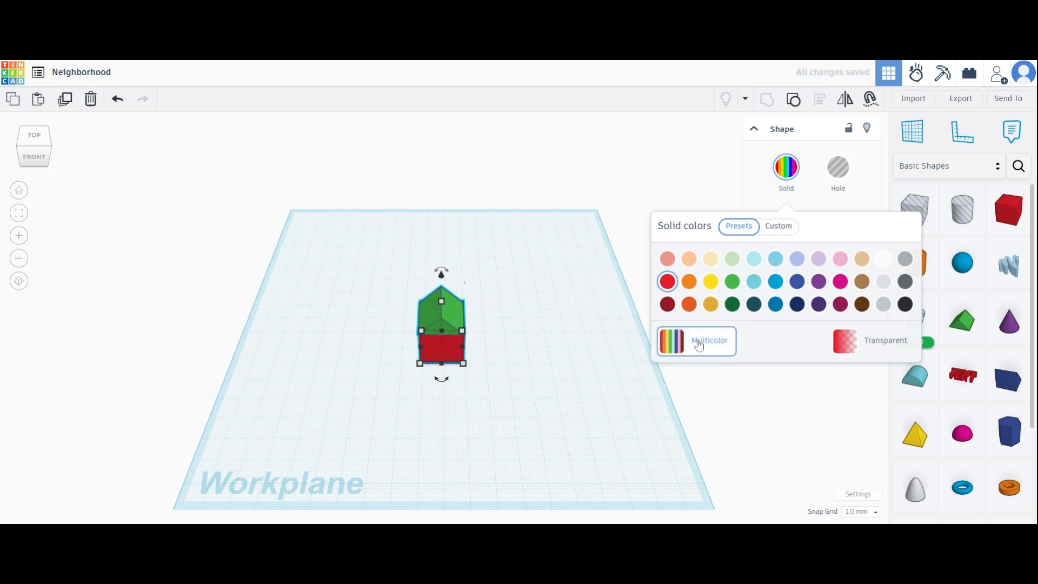
click(557, 270)
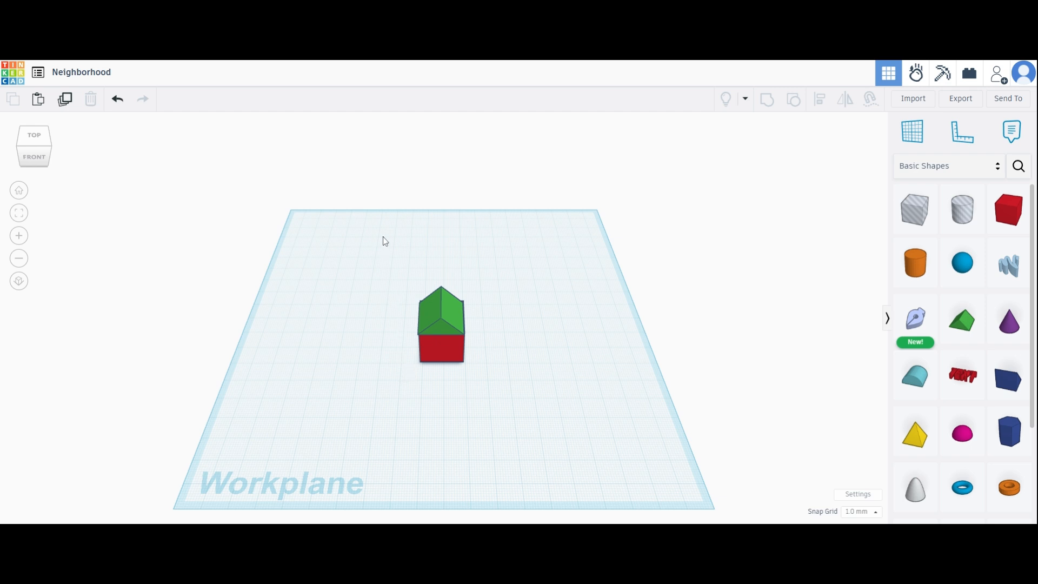
Ungroup the house into its separate box and roof.
mouse_move(382, 236)
mouse_down()
mouse_move(533, 420)
mouse_move(512, 422)
mouse_move(396, 247)
mouse_up()
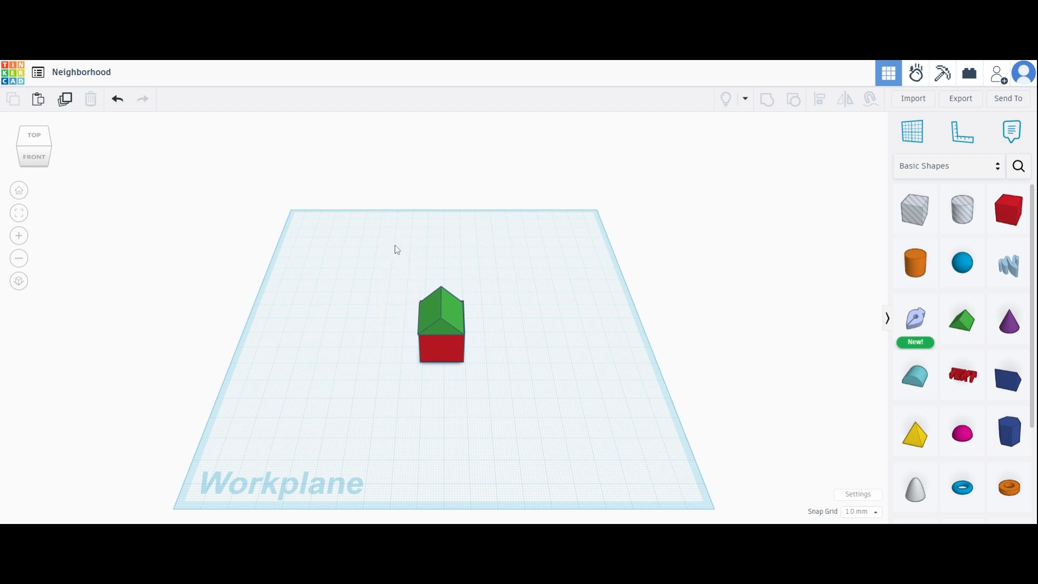
click(451, 321)
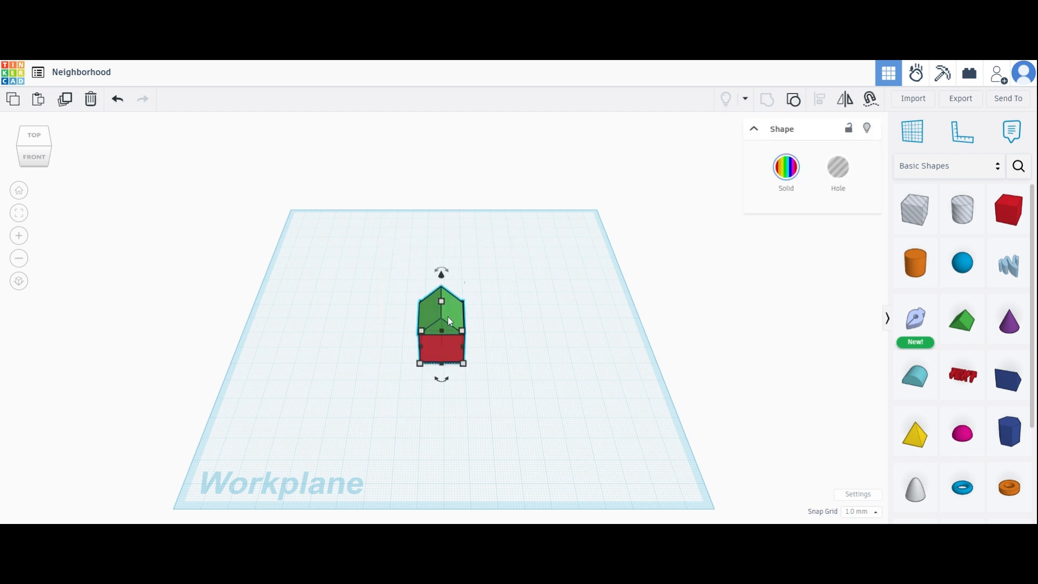
click(795, 107)
click(551, 394)
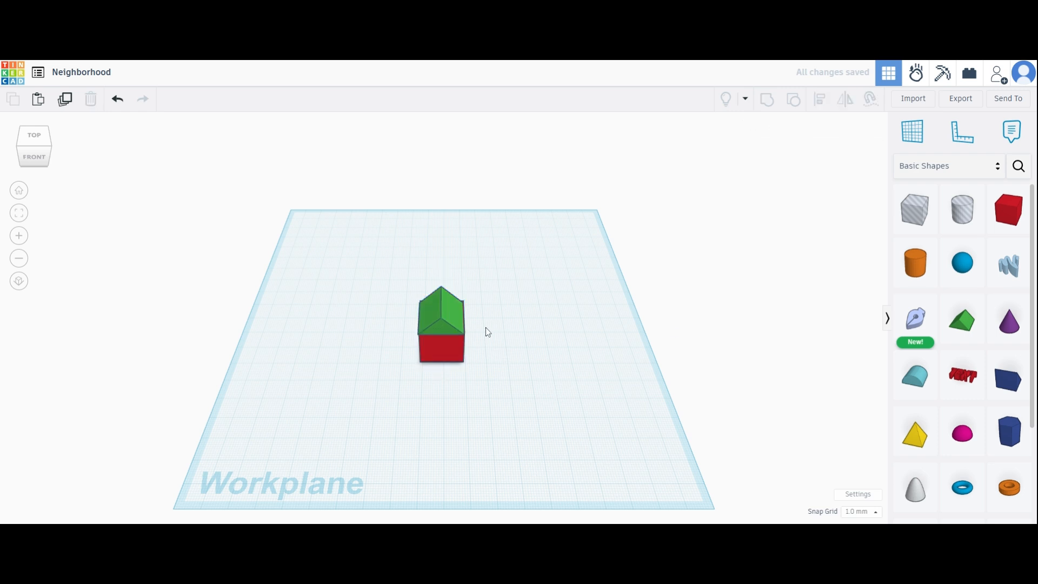
Select the roof and box together, group them into one house, and set its color to Multicolor.
click(458, 322)
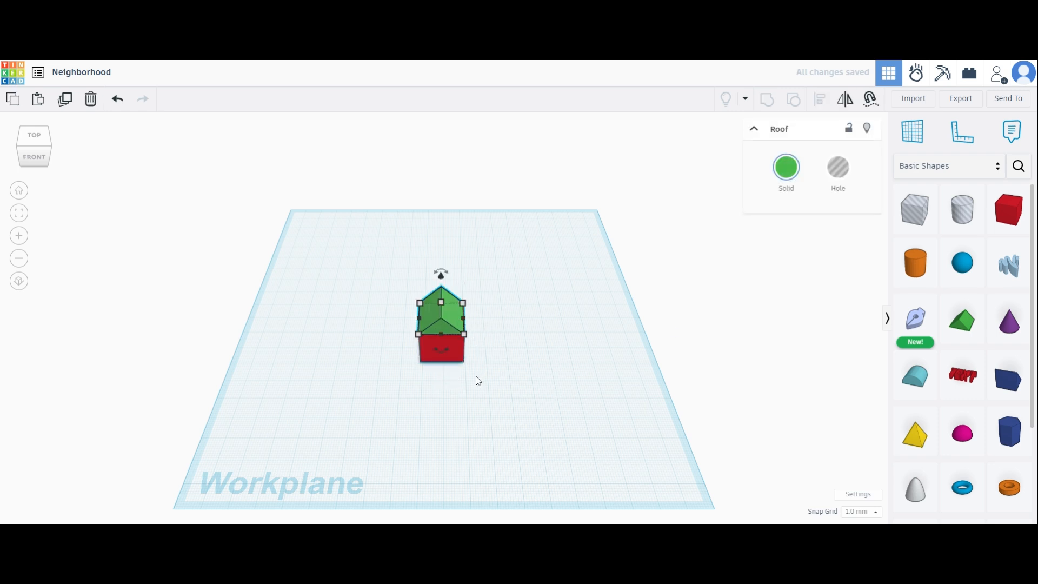
shift+click(461, 352)
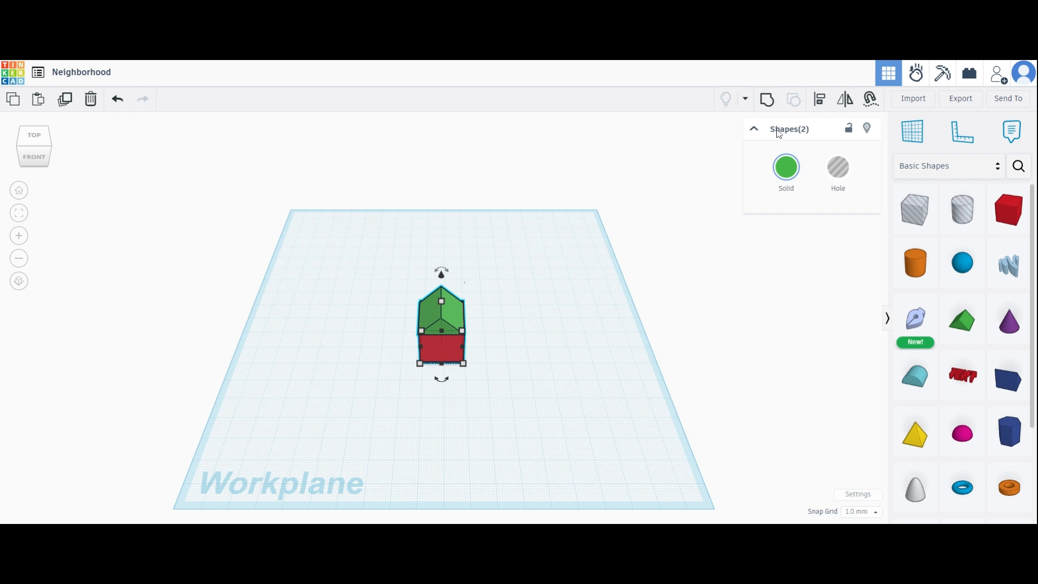
click(767, 101)
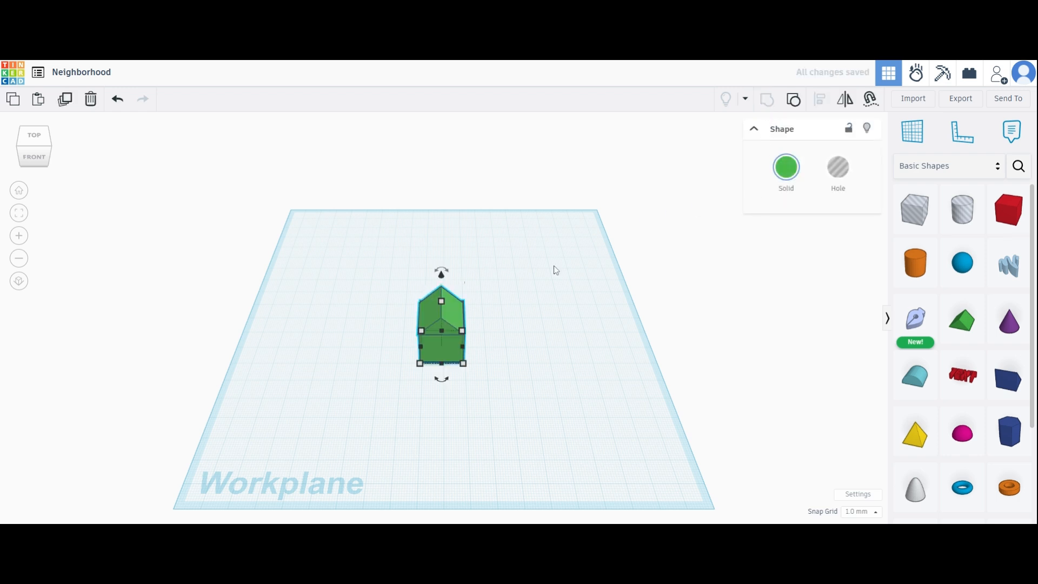
click(786, 167)
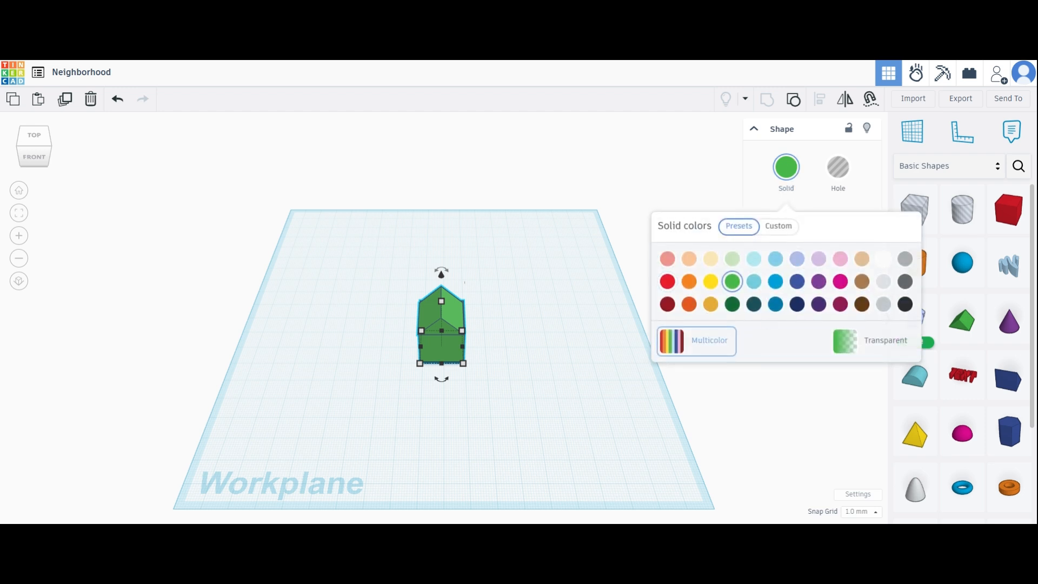
click(715, 341)
click(504, 353)
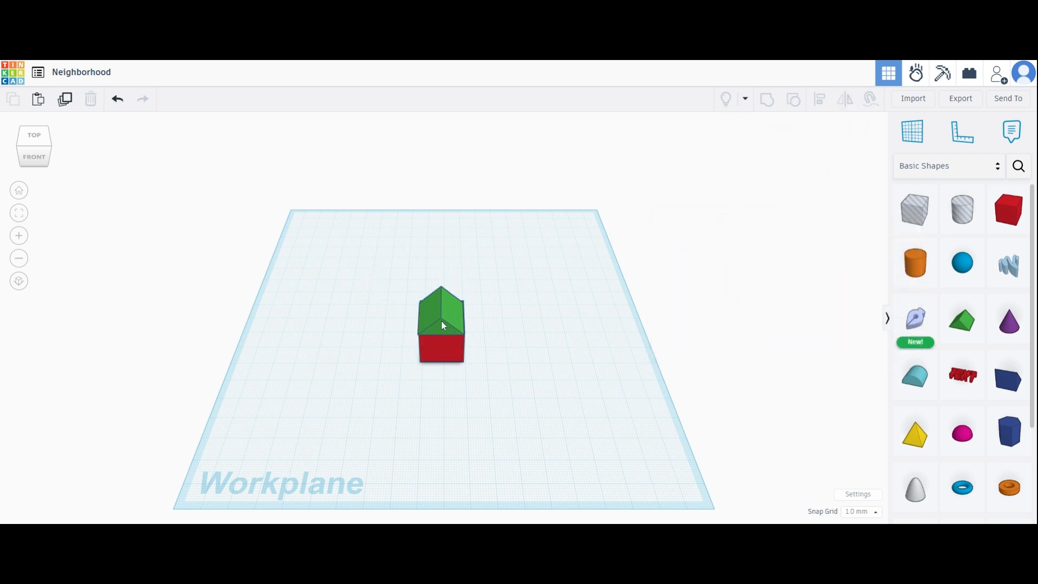
click(458, 313)
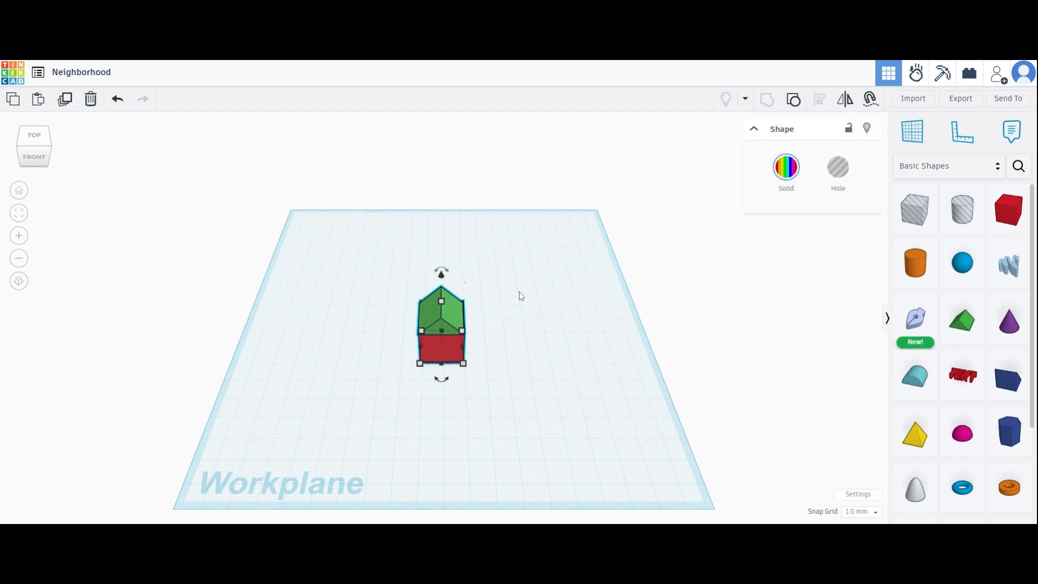
Recolor the grouped house solid blue, and restore its Multicolor setting.
click(786, 167)
click(776, 282)
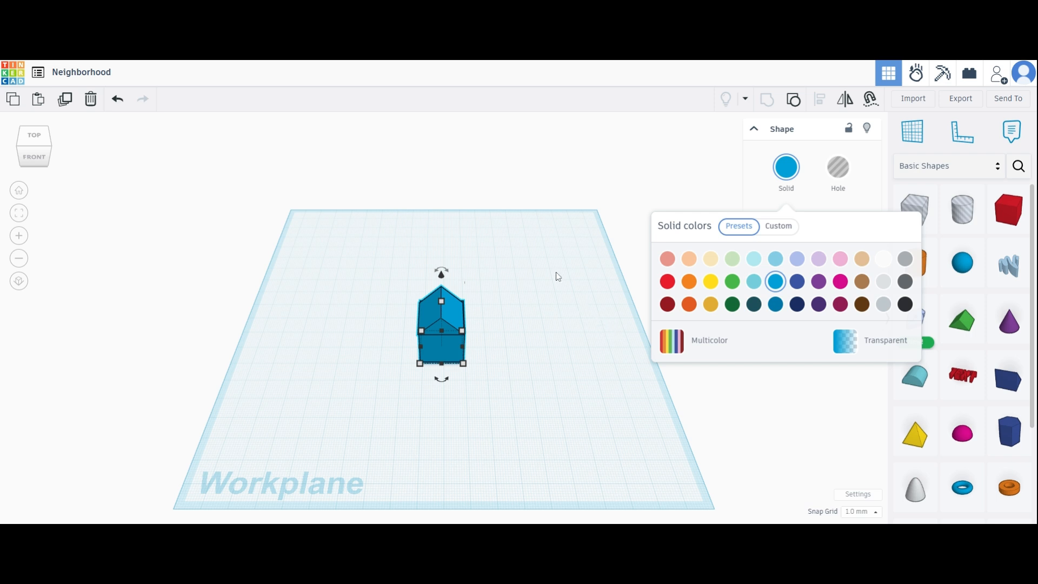
key(ctrl+z)
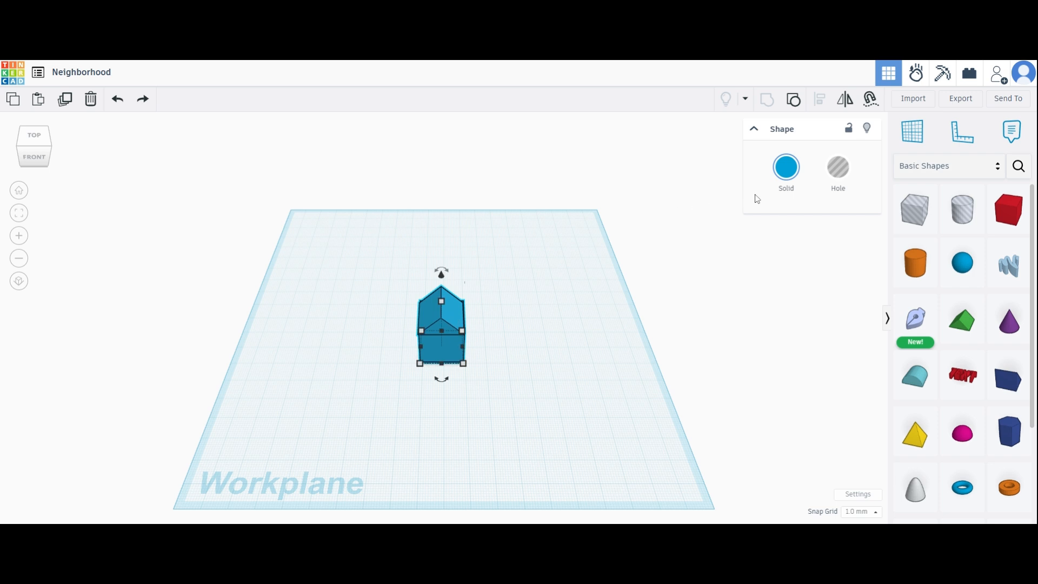
click(786, 168)
click(706, 341)
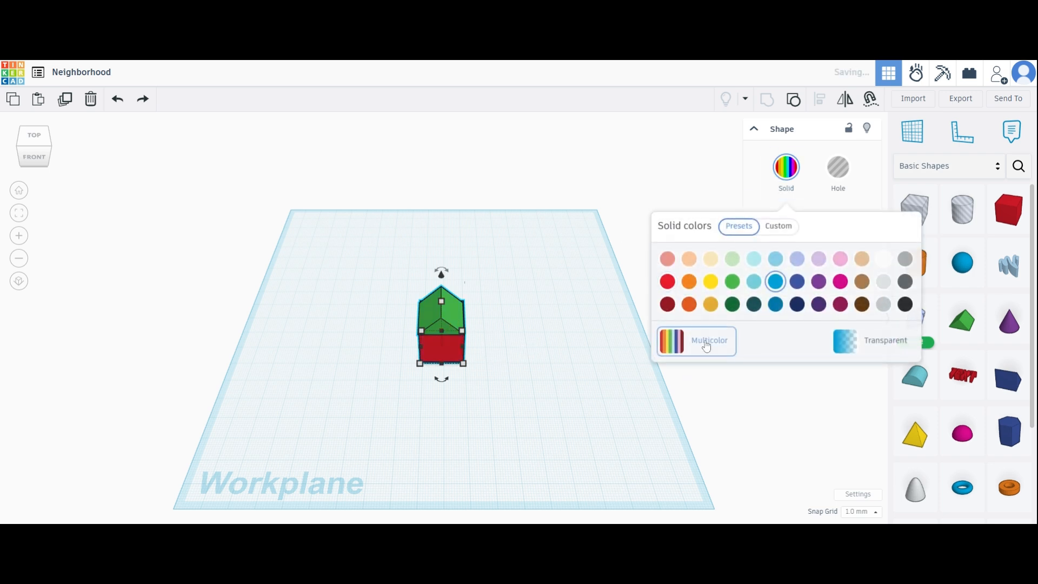
click(524, 338)
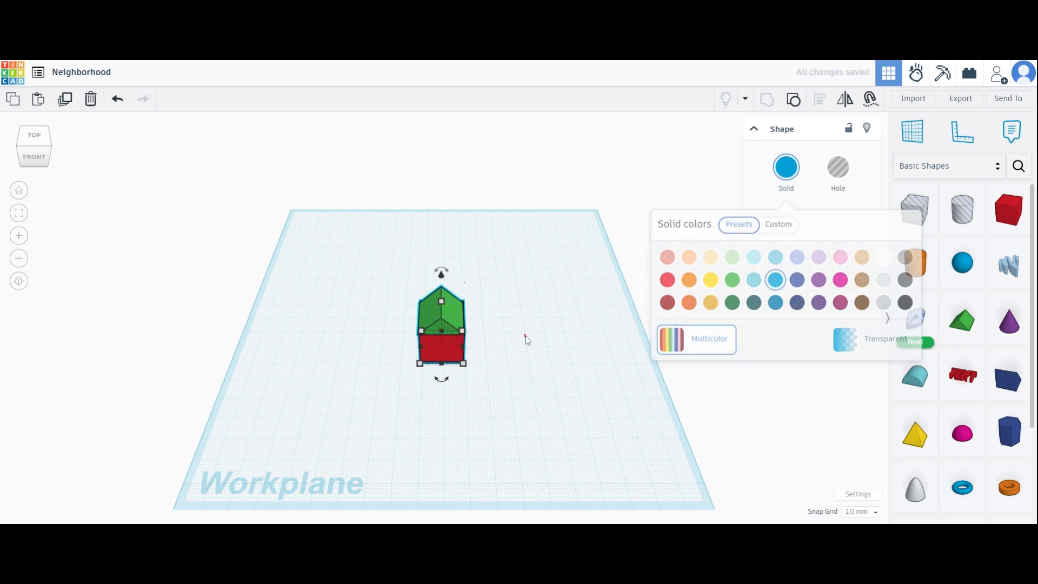
Add a box beside the house, group it with the house, and move the group toward the back-left of the workplane.
click(1009, 210)
click(584, 336)
drag(402, 292, 612, 382)
click(767, 104)
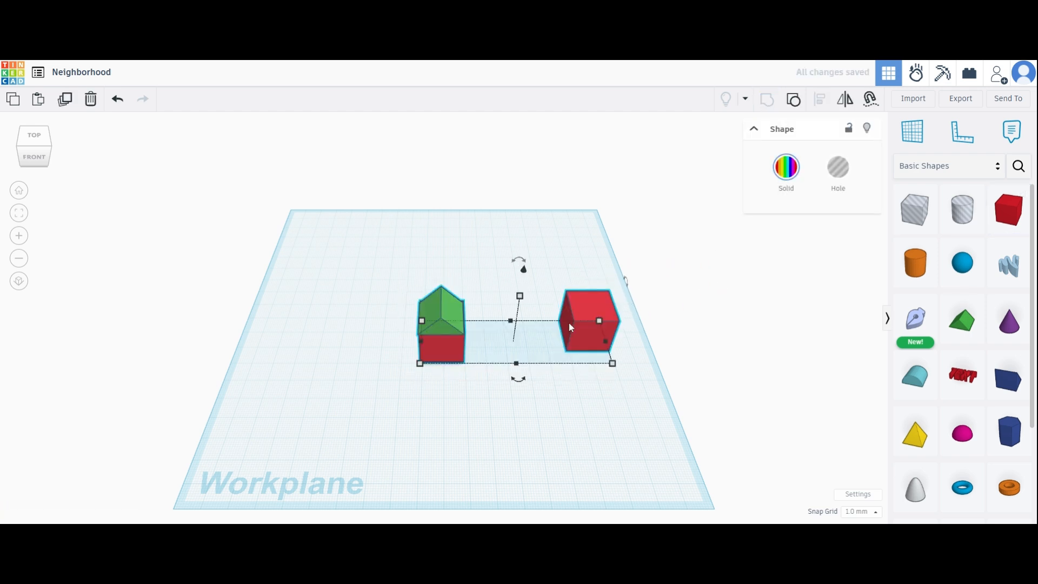
drag(454, 342, 411, 319)
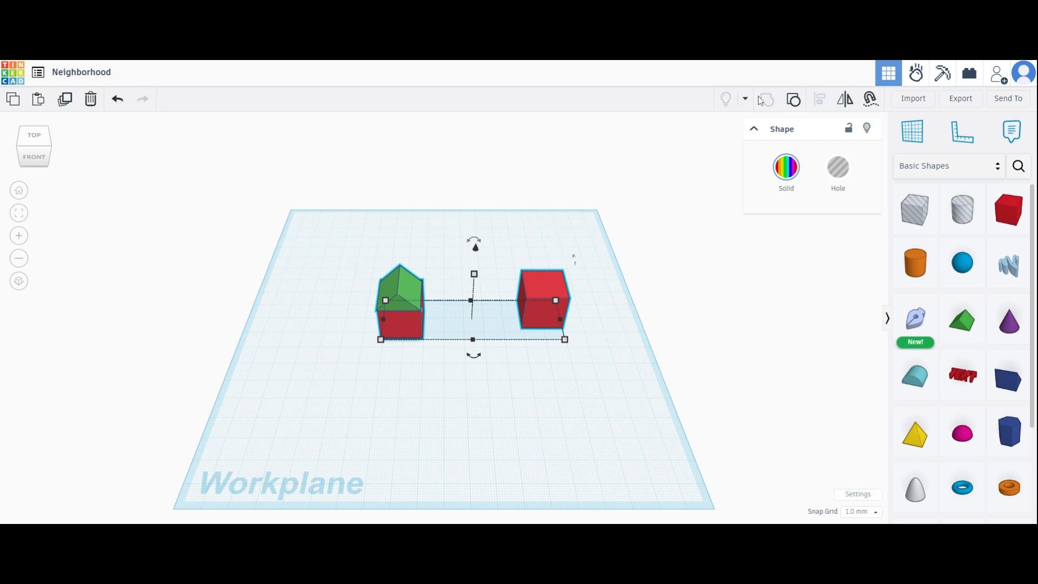
click(591, 310)
Place a pyramid and a round roof overlapping in front of the house, and group them as one Multicolor shape.
drag(915, 432, 465, 419)
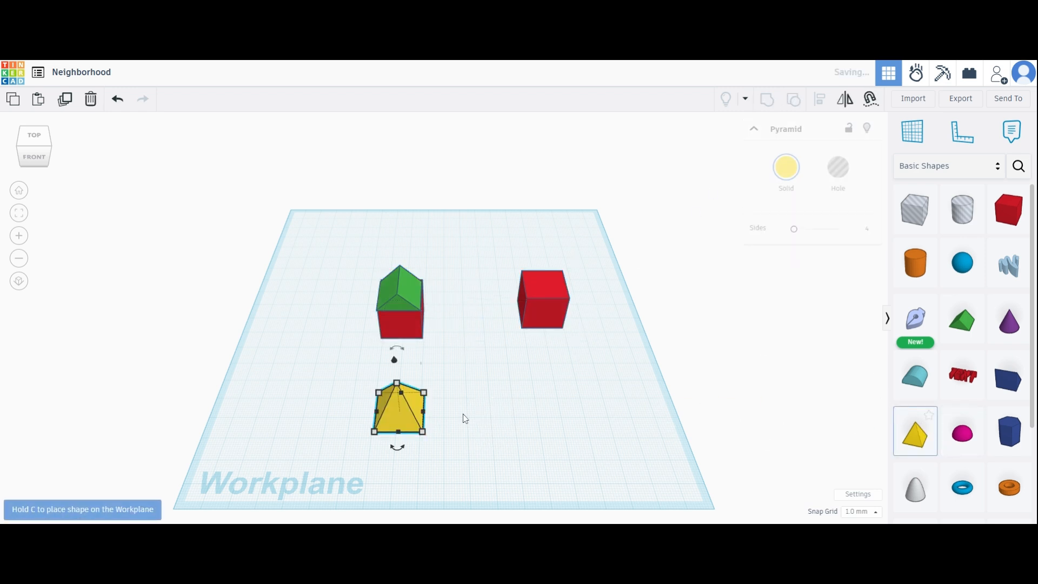
drag(916, 376, 414, 406)
drag(351, 368, 384, 431)
drag(315, 343, 452, 447)
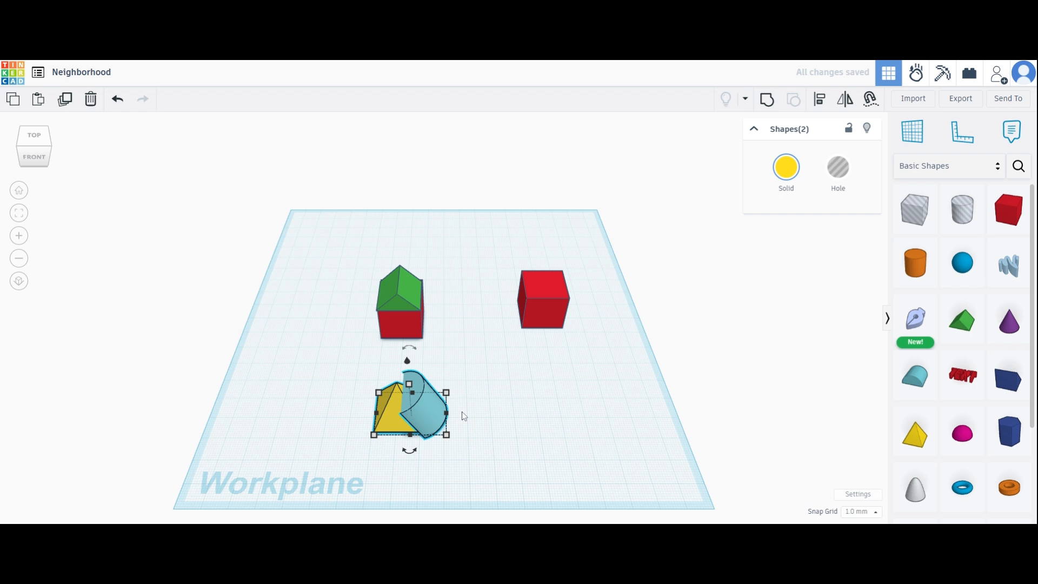
click(767, 99)
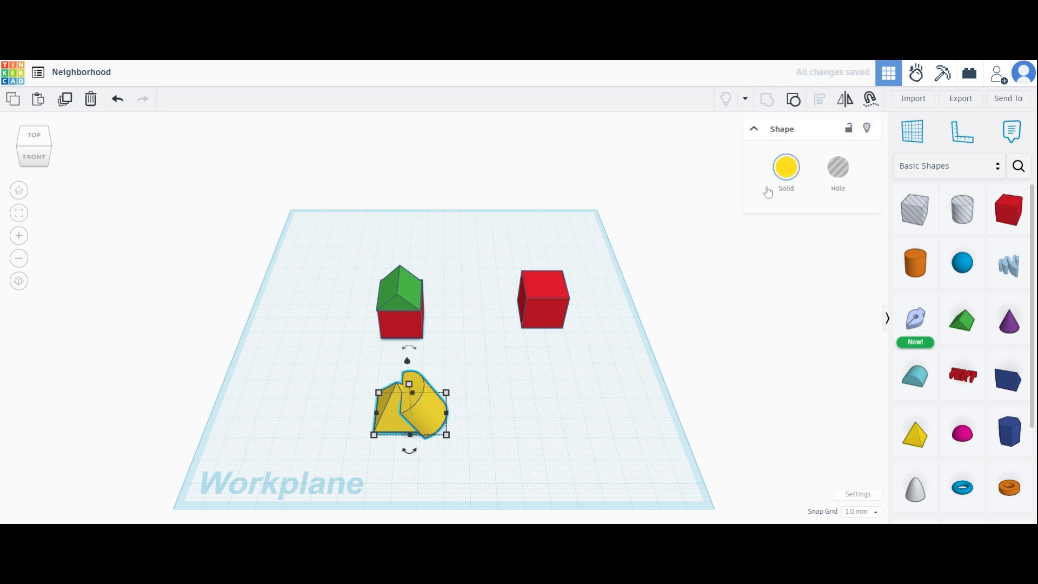
click(787, 171)
click(696, 336)
click(556, 440)
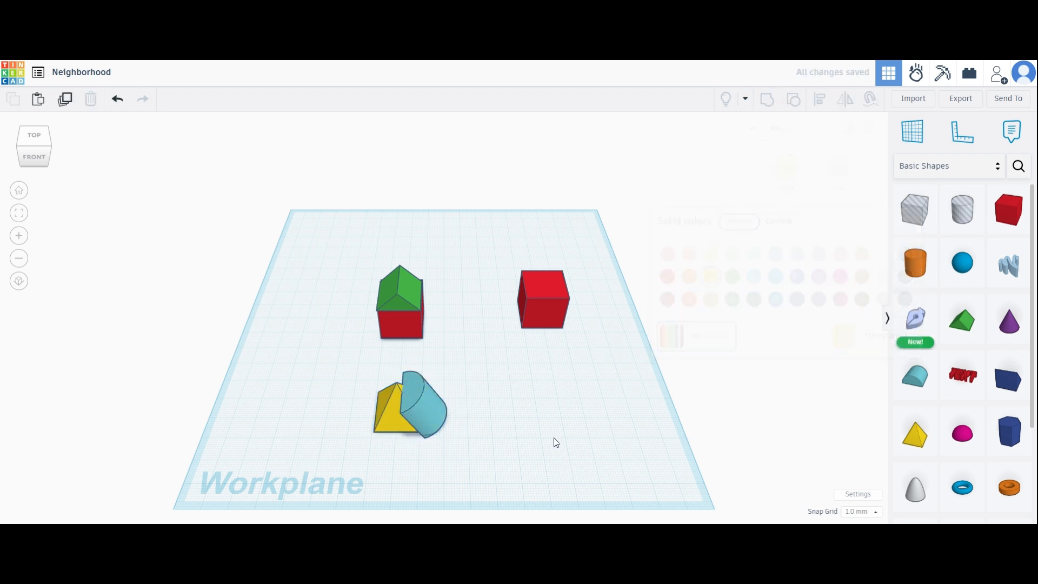
Place a polygon in front of the red box, put a half sphere on it, and group them as Multicolor.
drag(1009, 431, 583, 387)
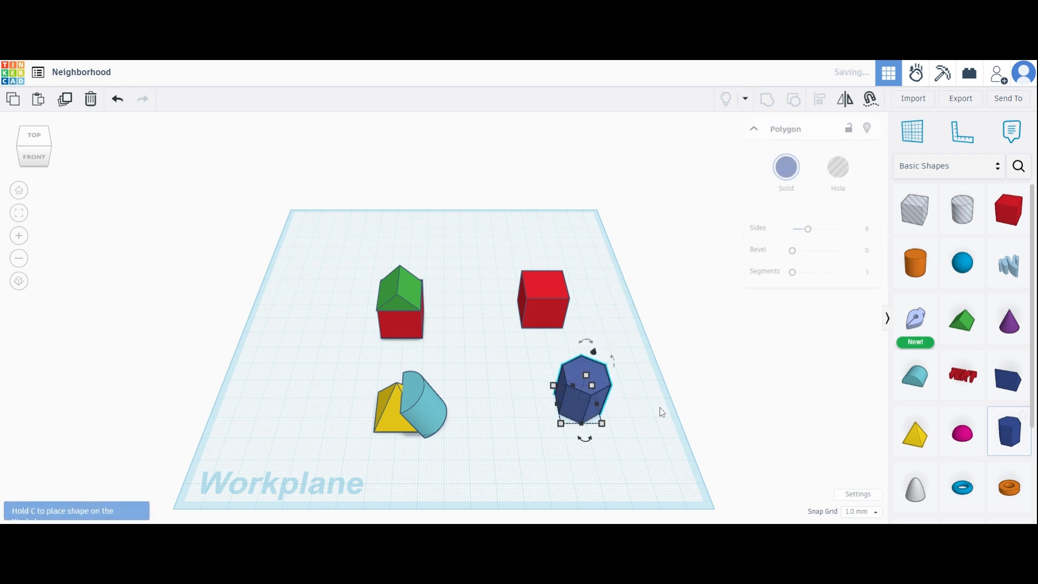
drag(961, 435, 586, 379)
click(590, 375)
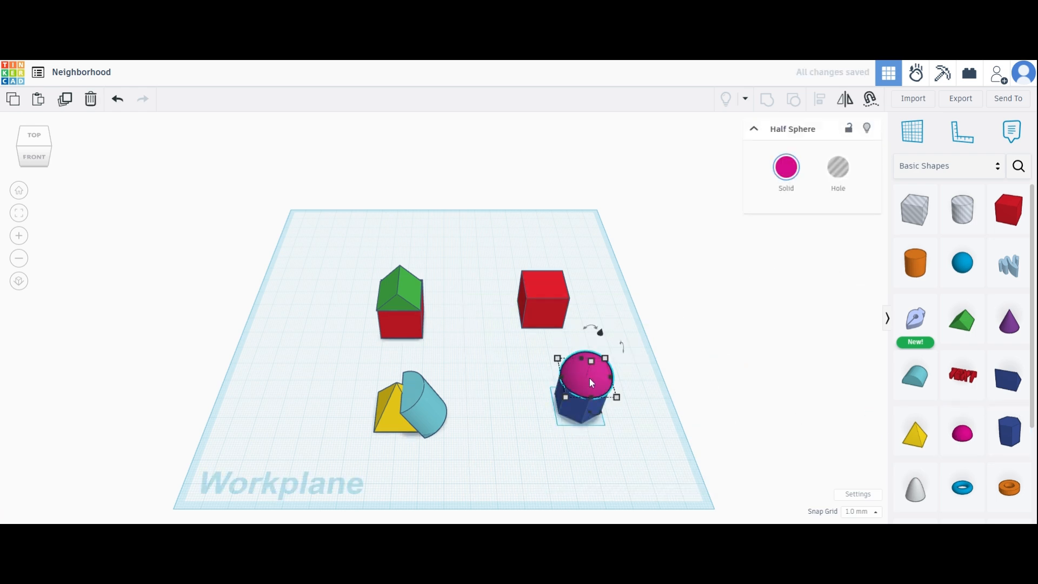
shift+click(578, 411)
click(766, 101)
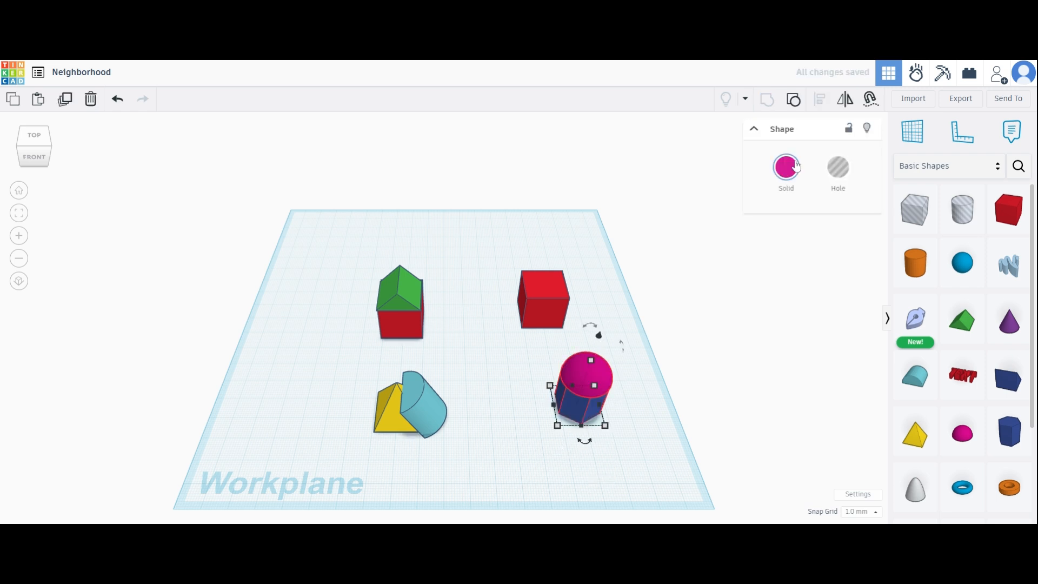
click(787, 167)
click(720, 342)
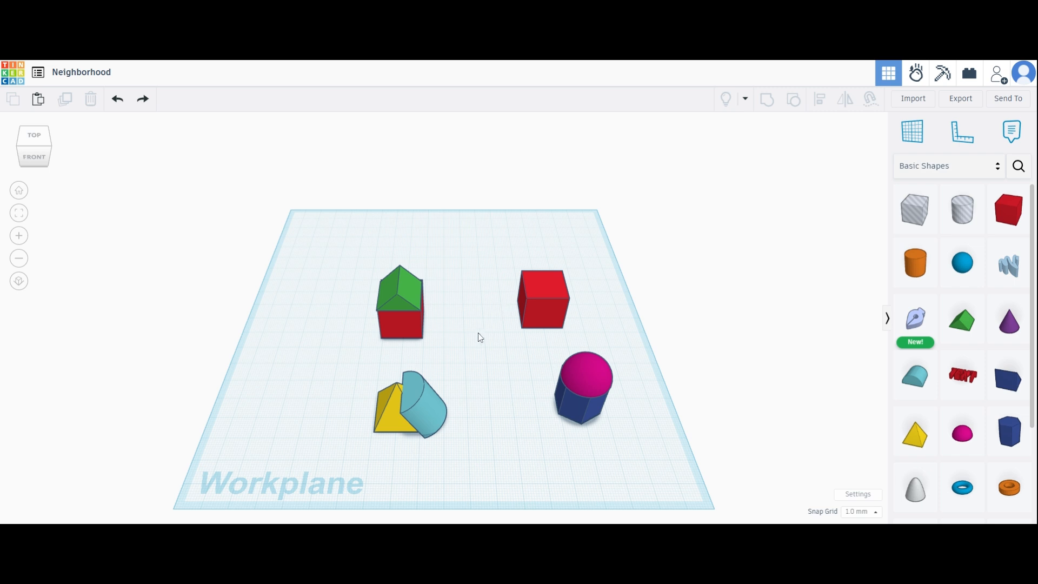
Delete the pyramid and round roof group and the polygon and half sphere group.
click(424, 396)
key(Delete)
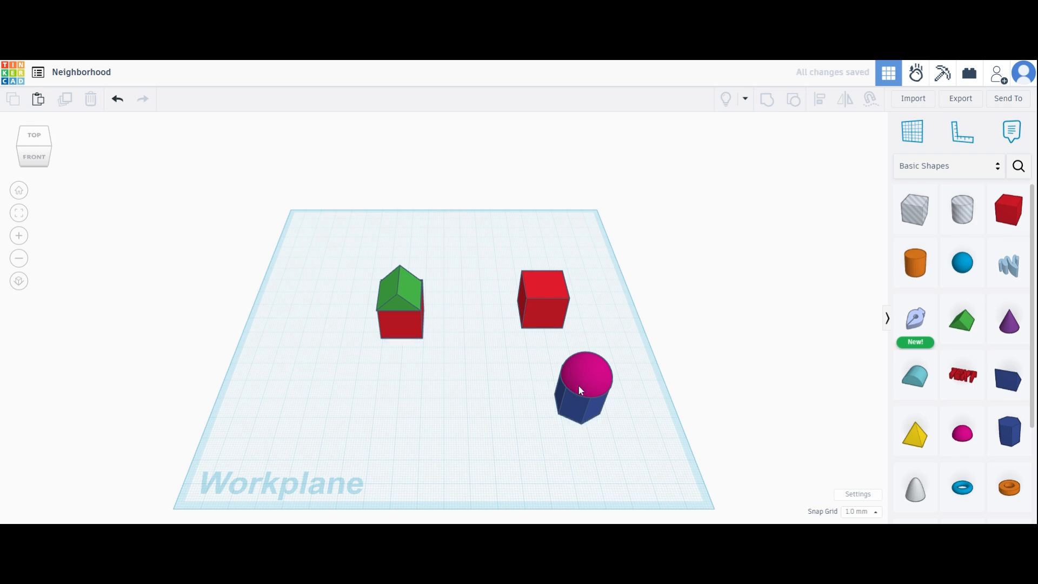
click(580, 390)
key(Delete)
Ungroup the house from the separate red box and delete that box.
key(ctrl+a)
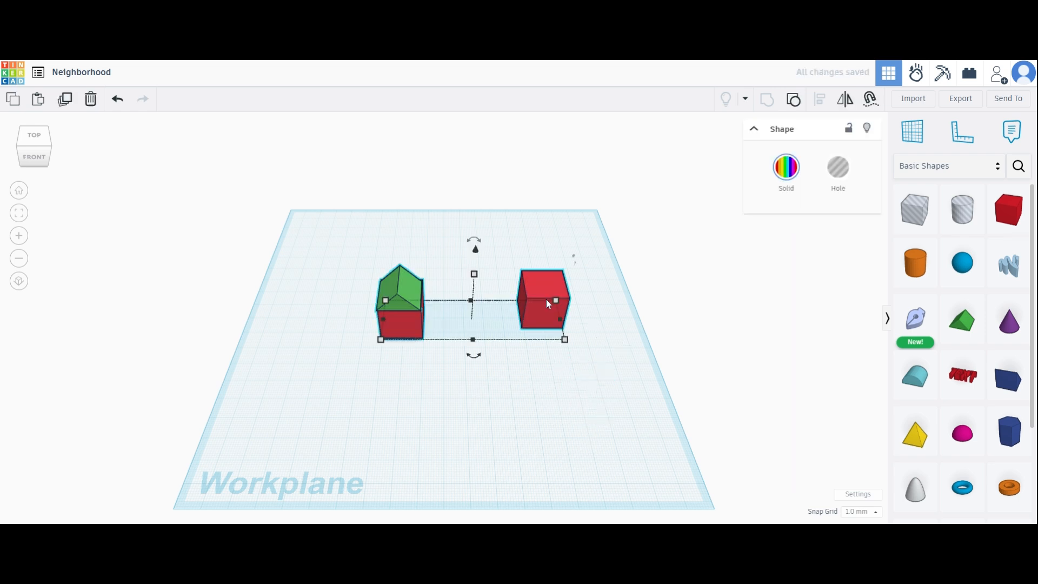
click(793, 99)
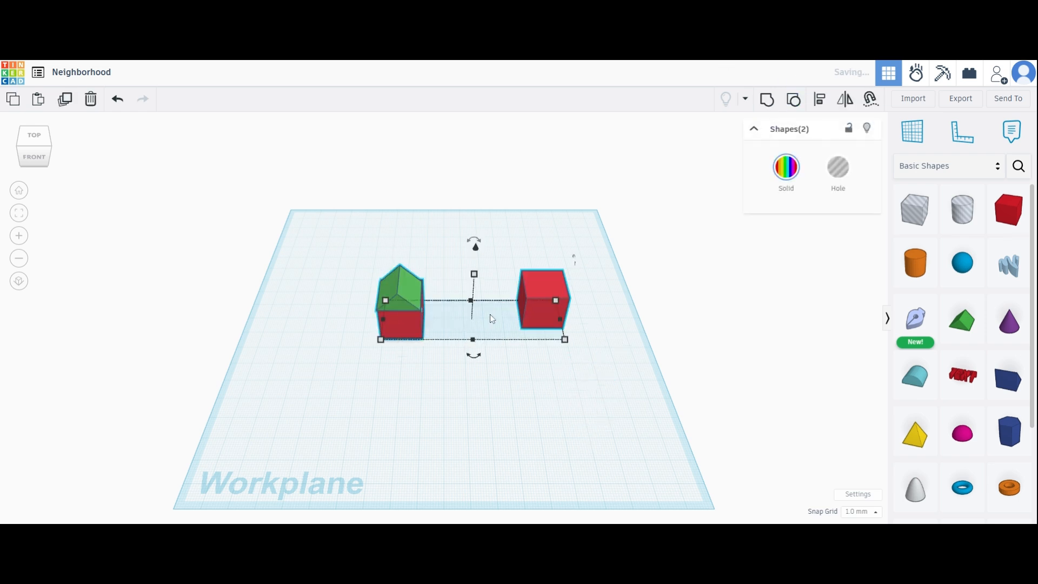
click(557, 259)
click(542, 303)
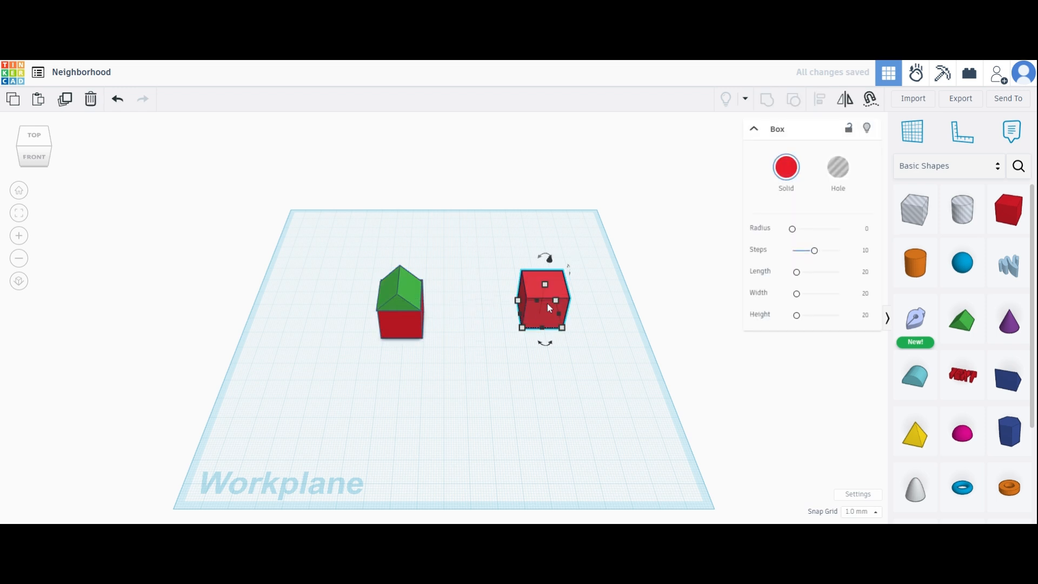
key(Delete)
Enlarge the house to about 46 mm wide, 38 mm deep and 44 mm tall.
click(418, 329)
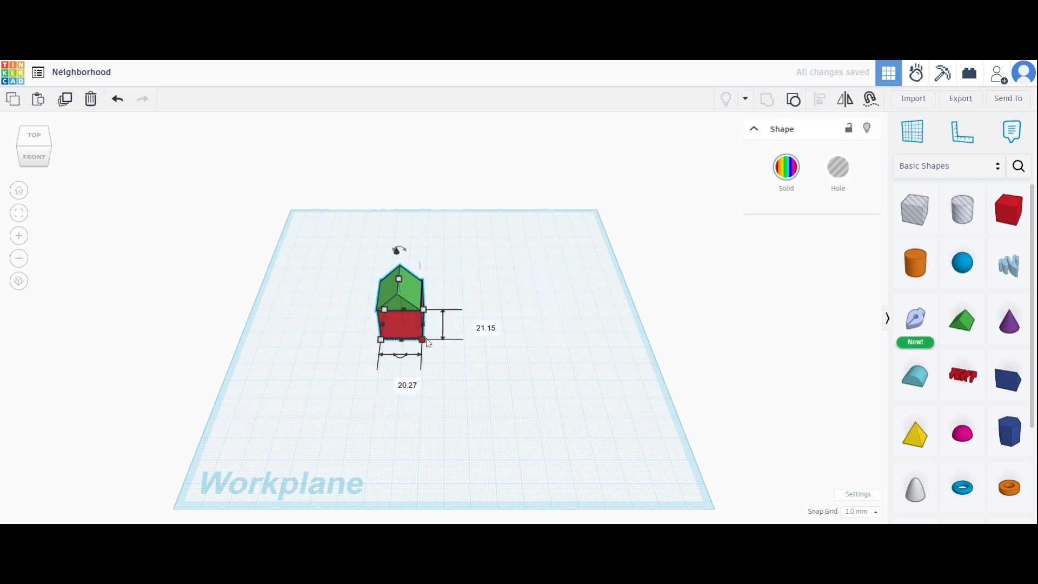
drag(421, 340, 475, 366)
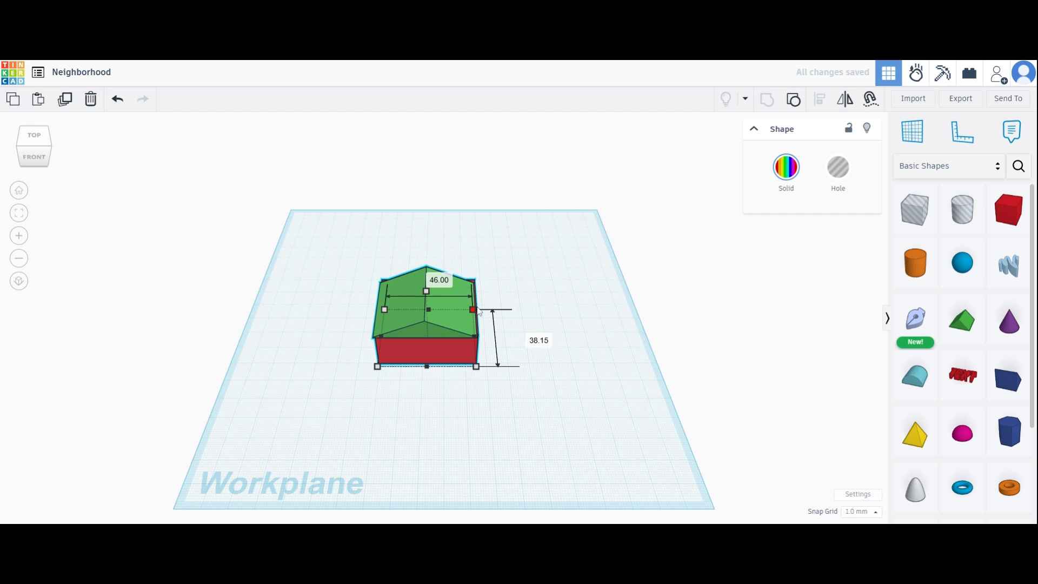
drag(430, 292, 431, 265)
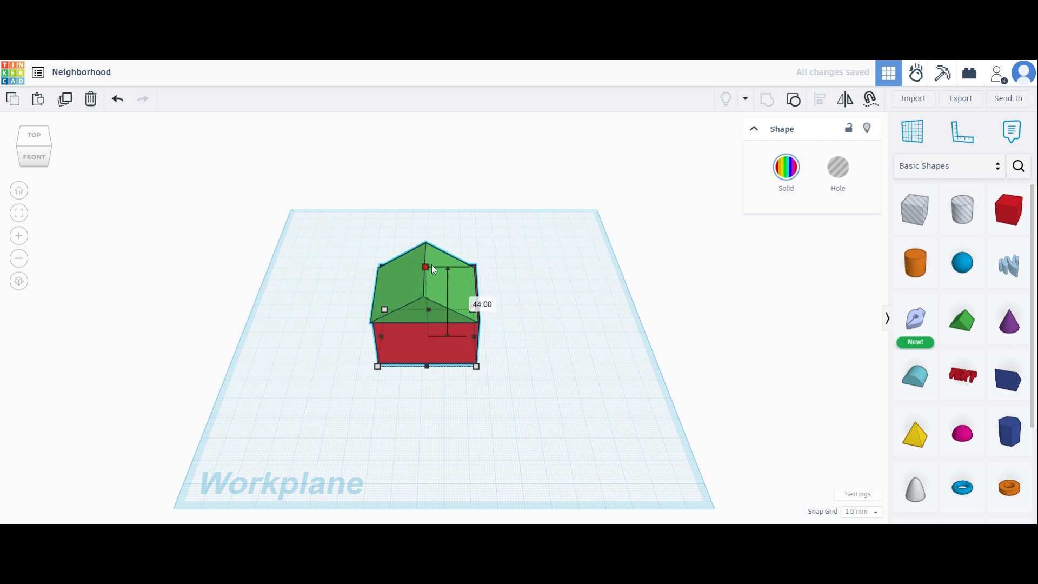
click(526, 322)
Cut an arched opening through the base of the house by grouping it with a long round roof set as a hole.
drag(931, 394, 447, 252)
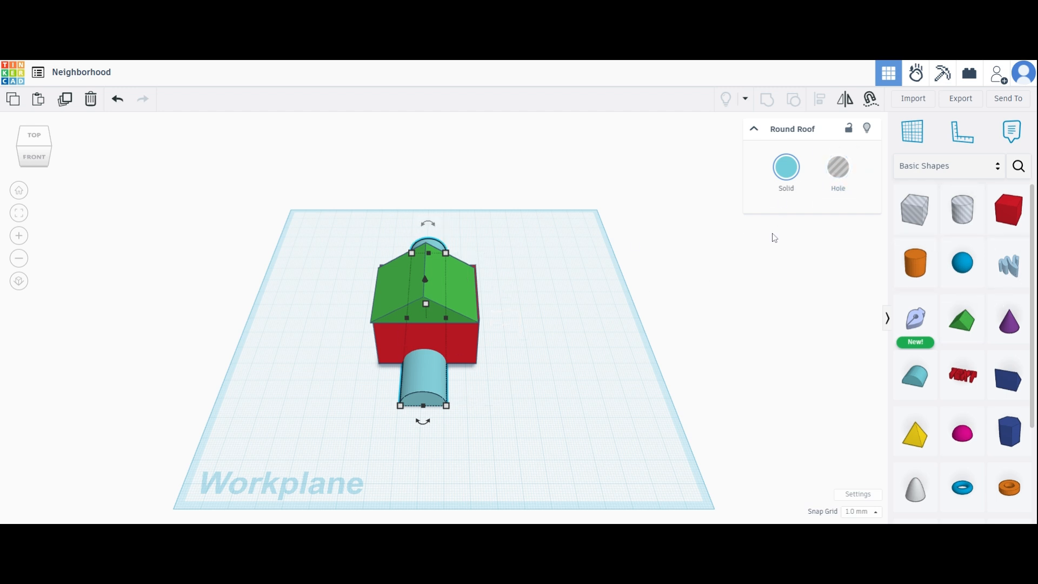
click(837, 177)
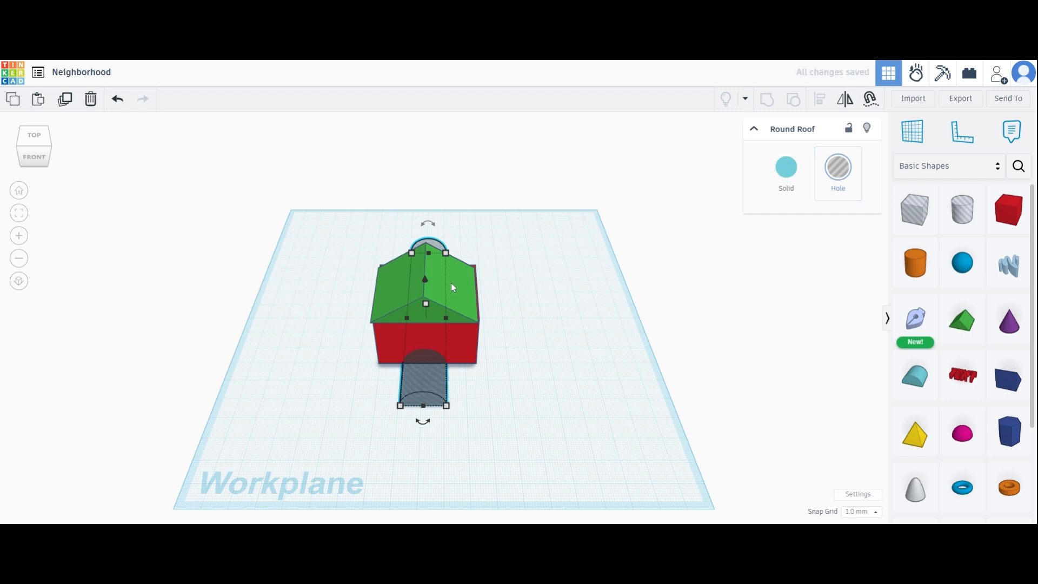
drag(345, 222, 513, 410)
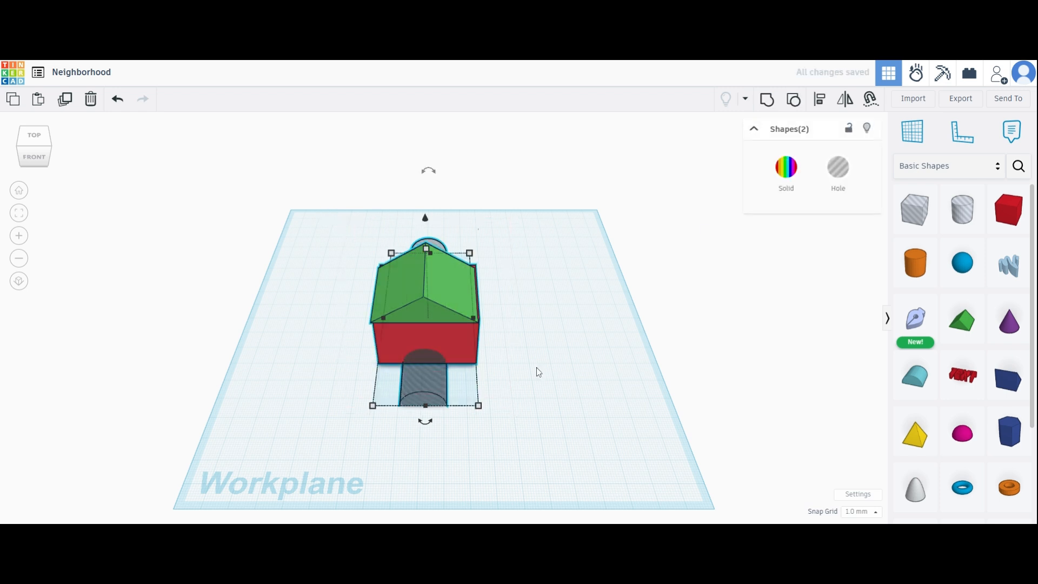
click(767, 99)
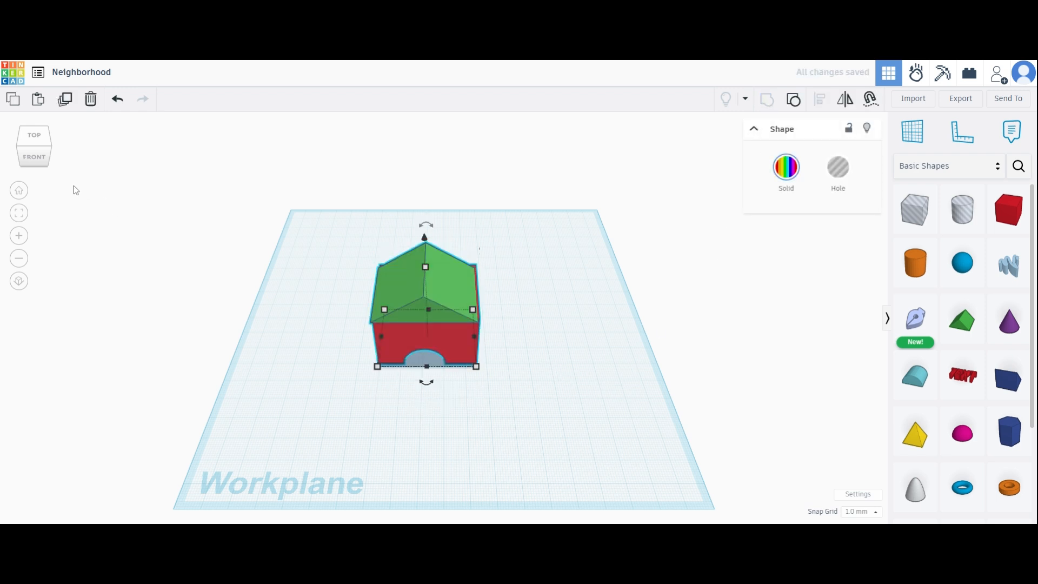
click(39, 153)
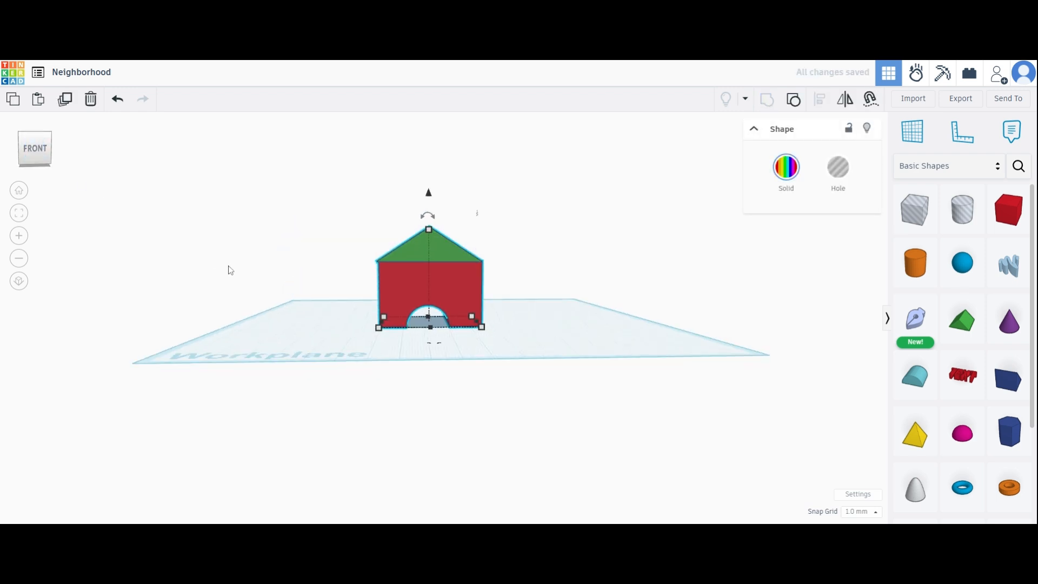
scroll(428, 312, up, 5)
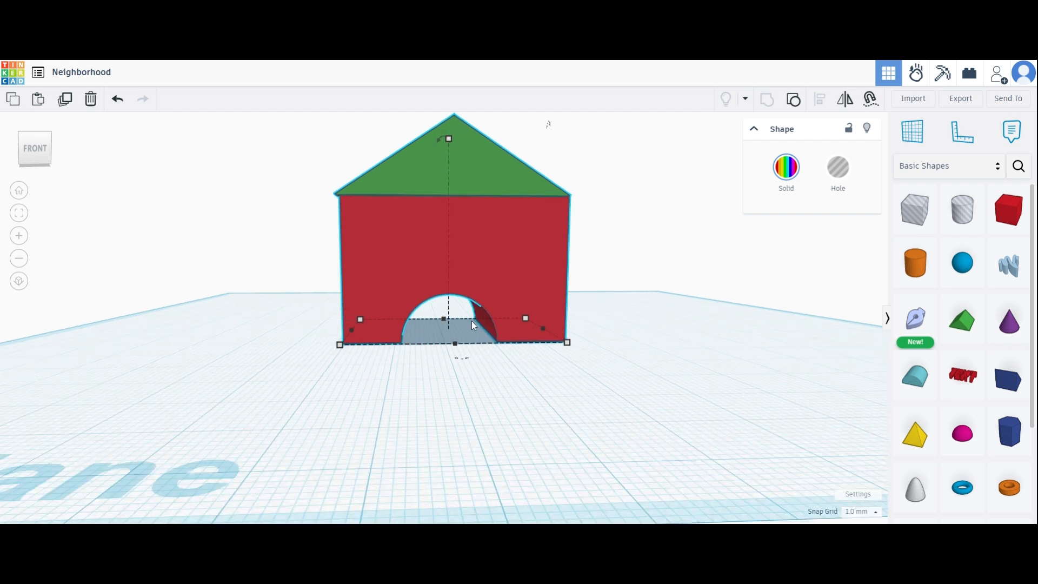
scroll(468, 320, up, 2)
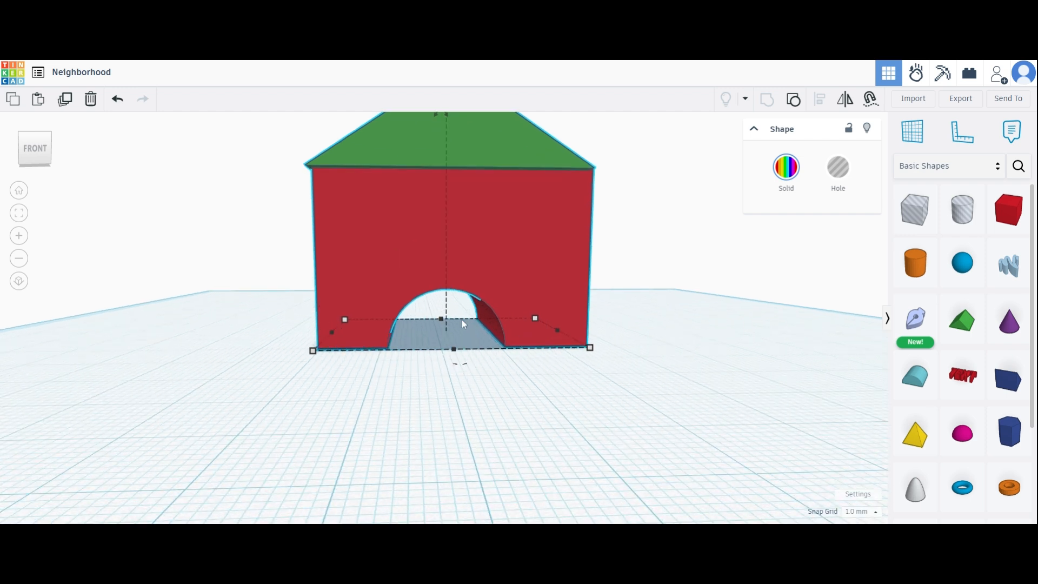
click(19, 190)
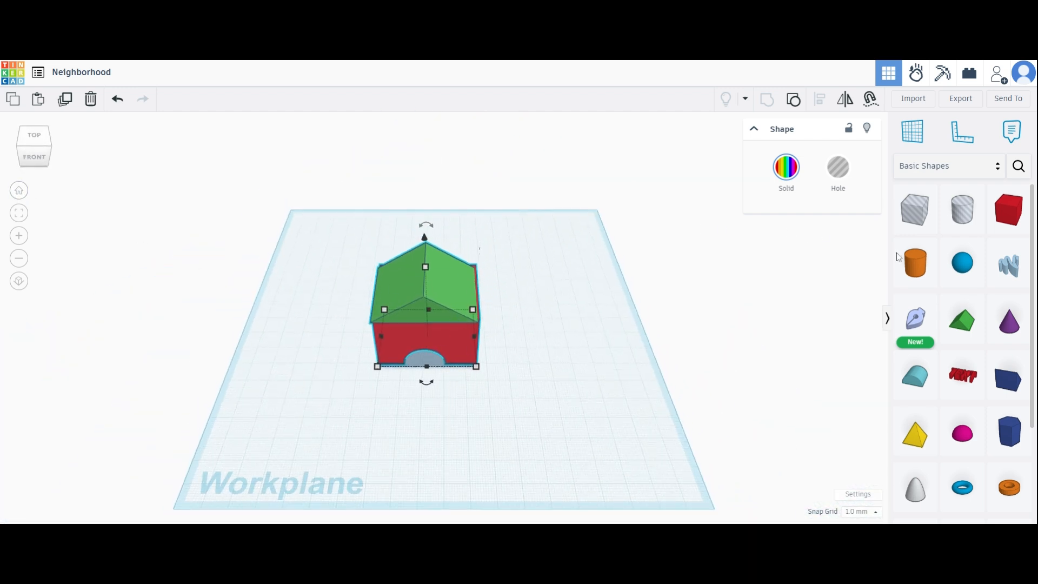
Place a sphere on the right roof slope of the house and sink it about 8 mm into the roof.
click(963, 262)
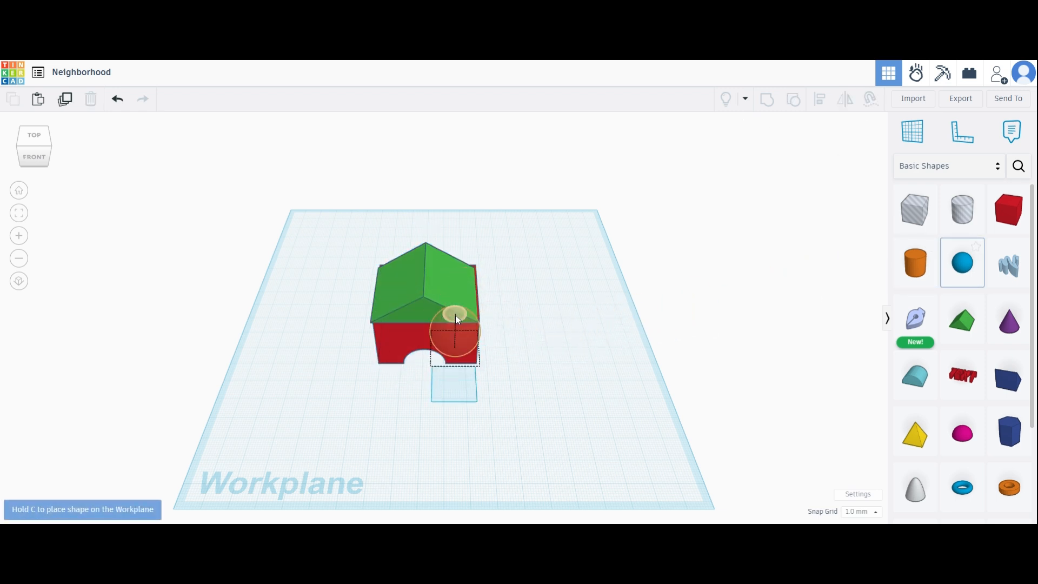
click(458, 307)
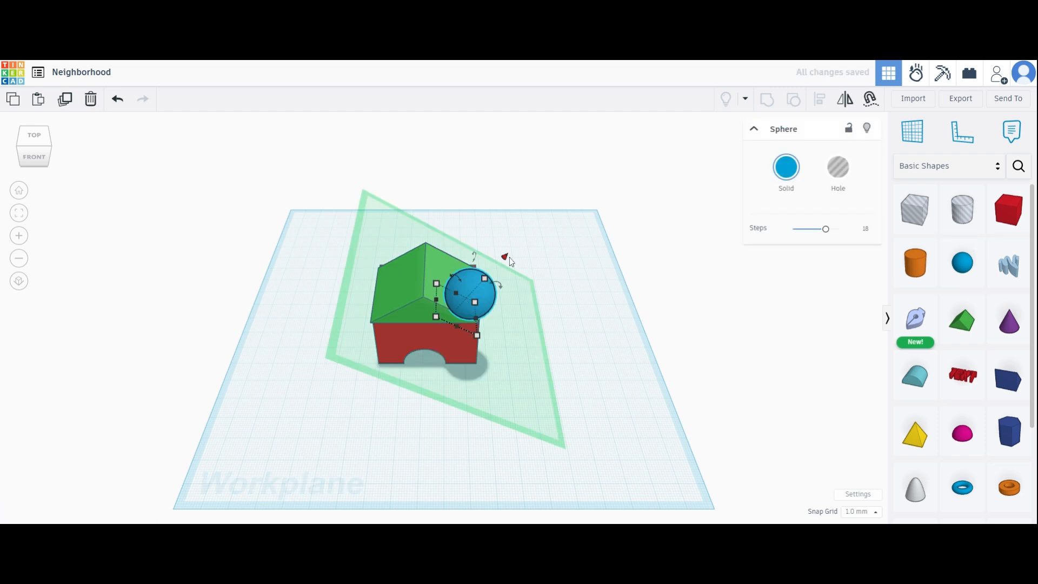
drag(509, 258, 501, 274)
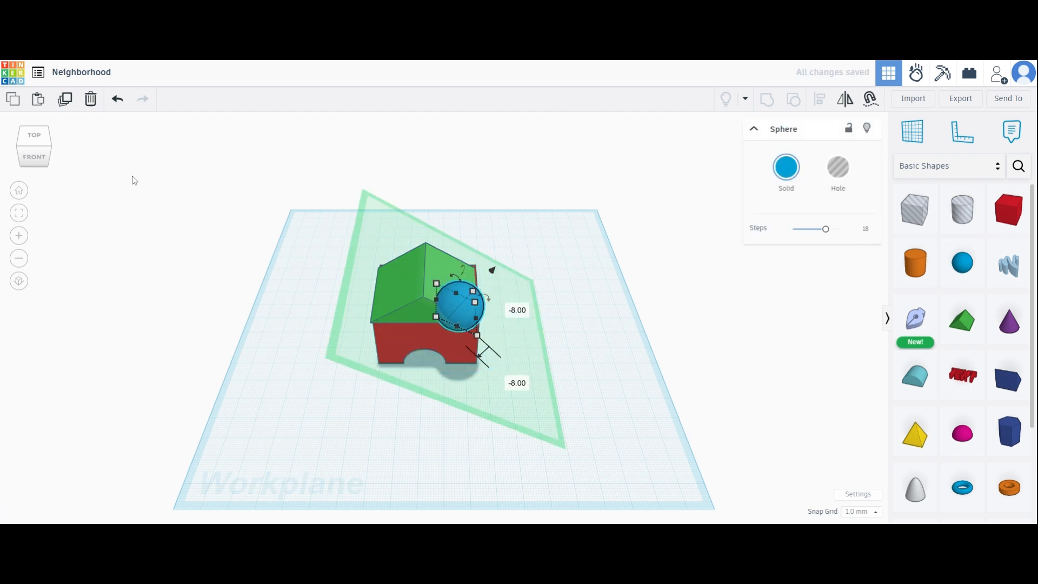
drag(38, 160, 40, 155)
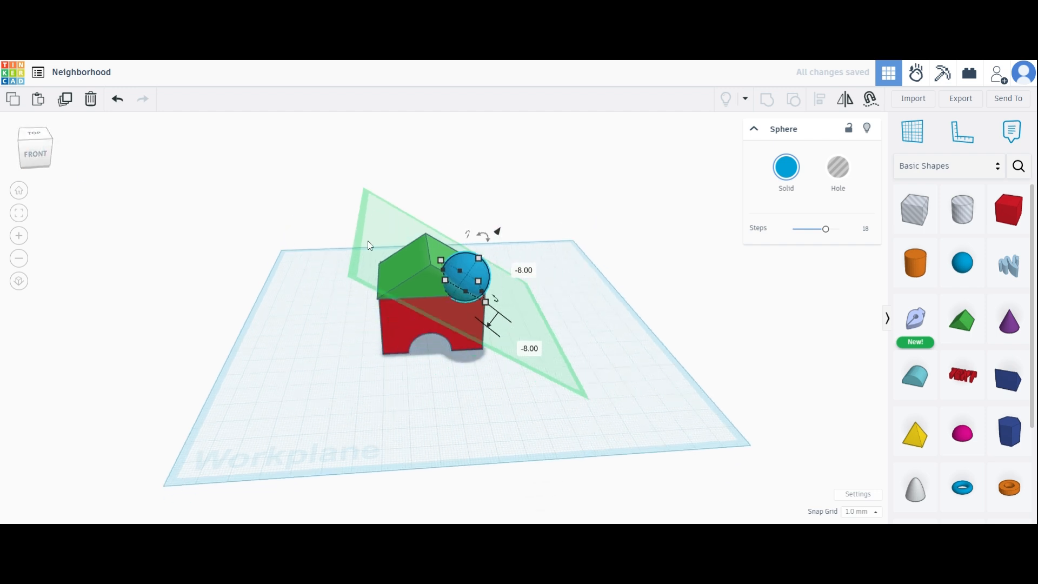
drag(496, 232, 497, 236)
click(559, 364)
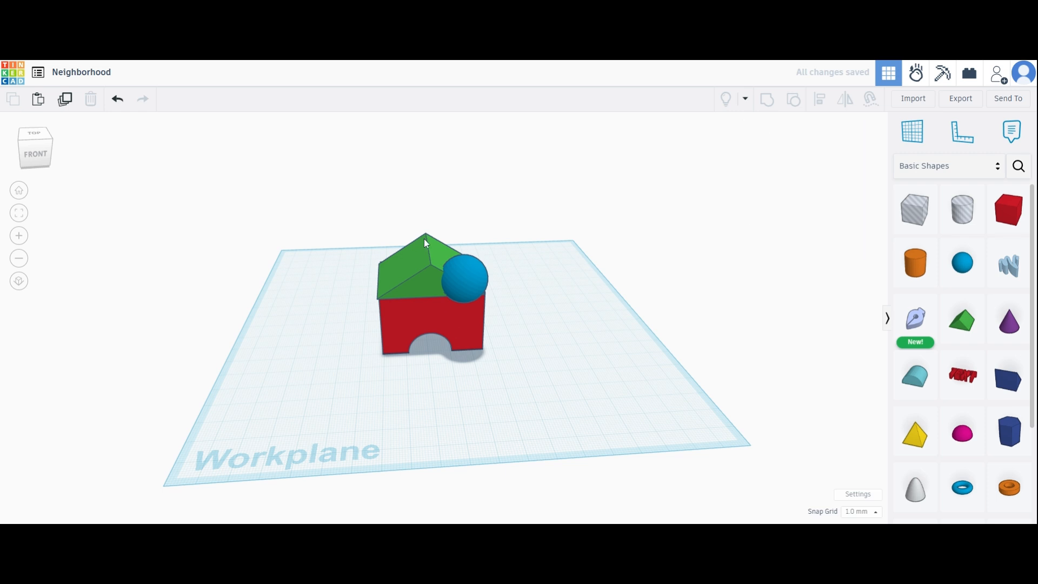
Group the house with the solid sphere, and ungroup them again.
drag(349, 199, 563, 430)
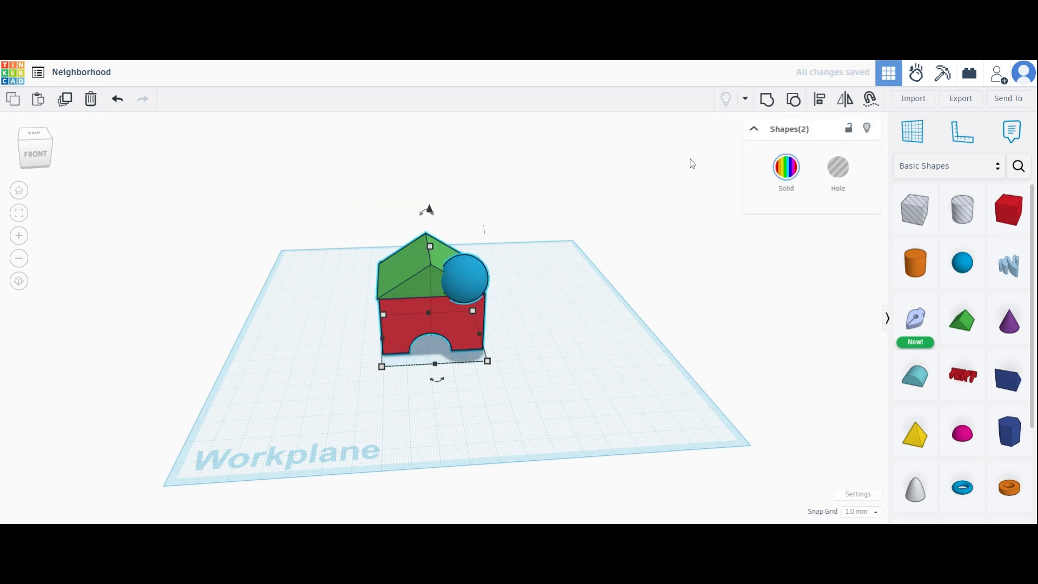
click(767, 99)
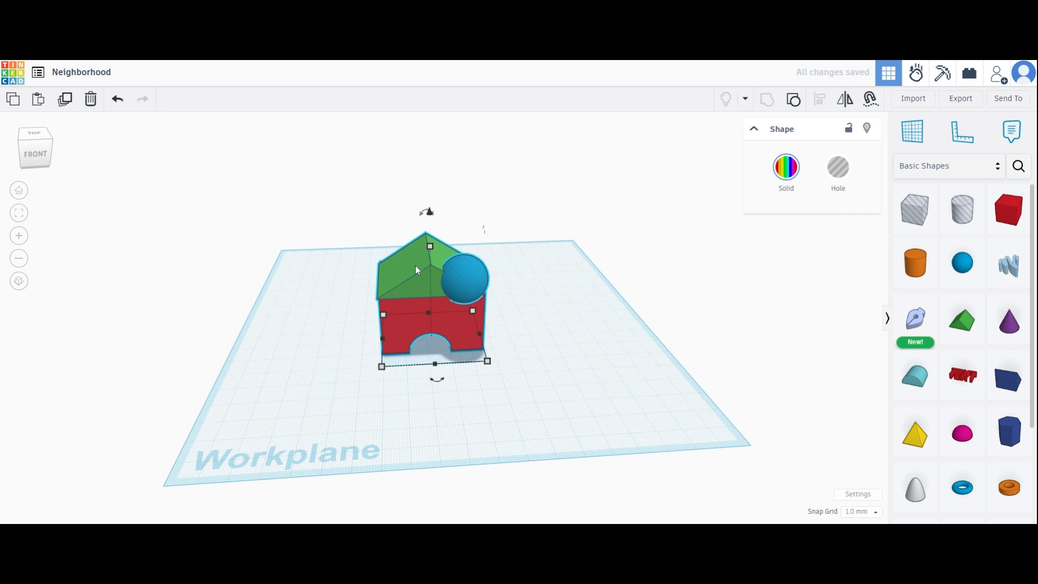
click(793, 100)
click(610, 385)
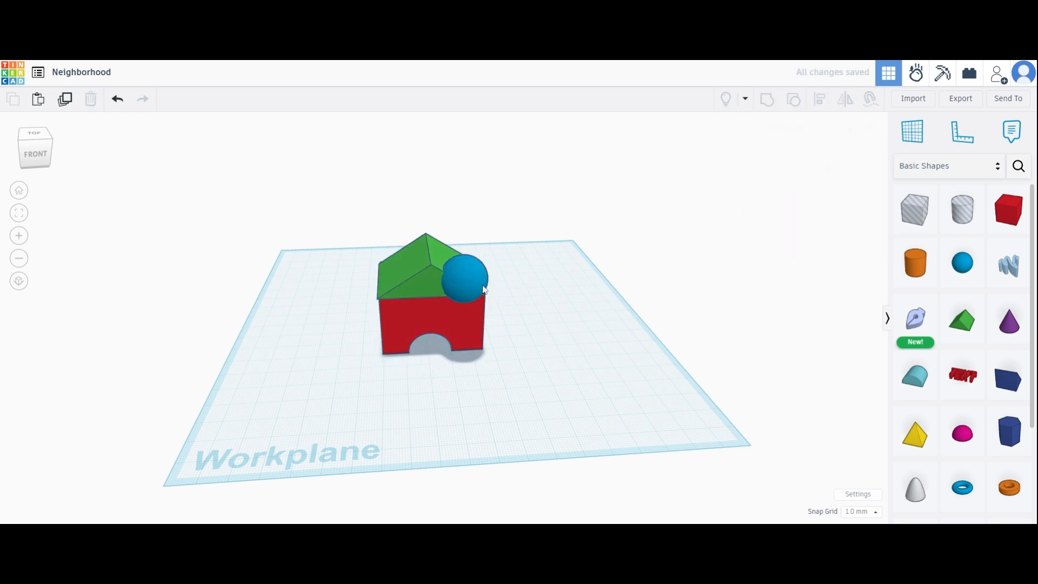
Turn the sphere into a hole and group it with the house to carve a rounded hollow into the roof.
click(465, 278)
click(845, 176)
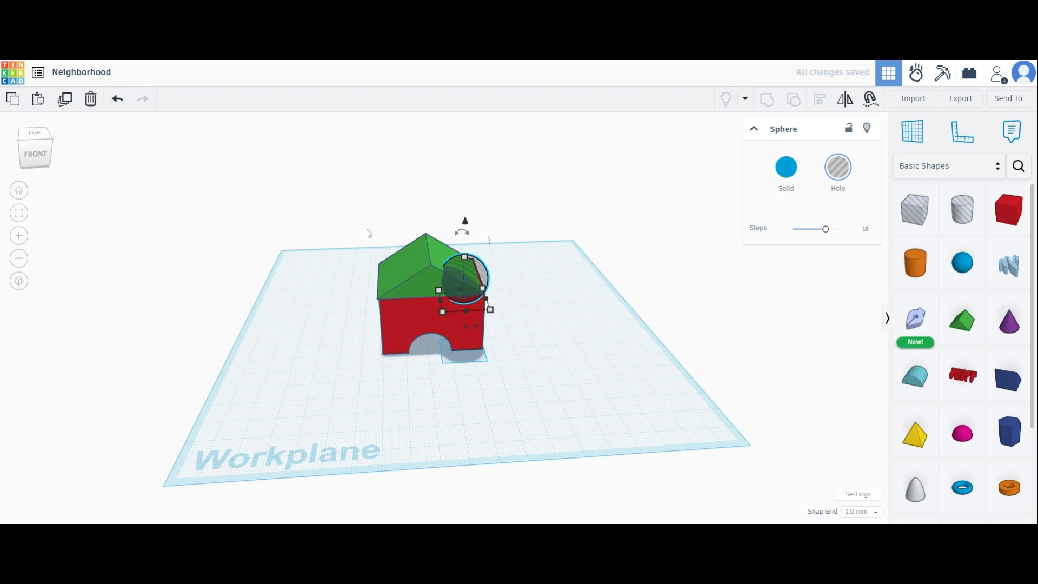
drag(368, 233, 560, 362)
click(767, 99)
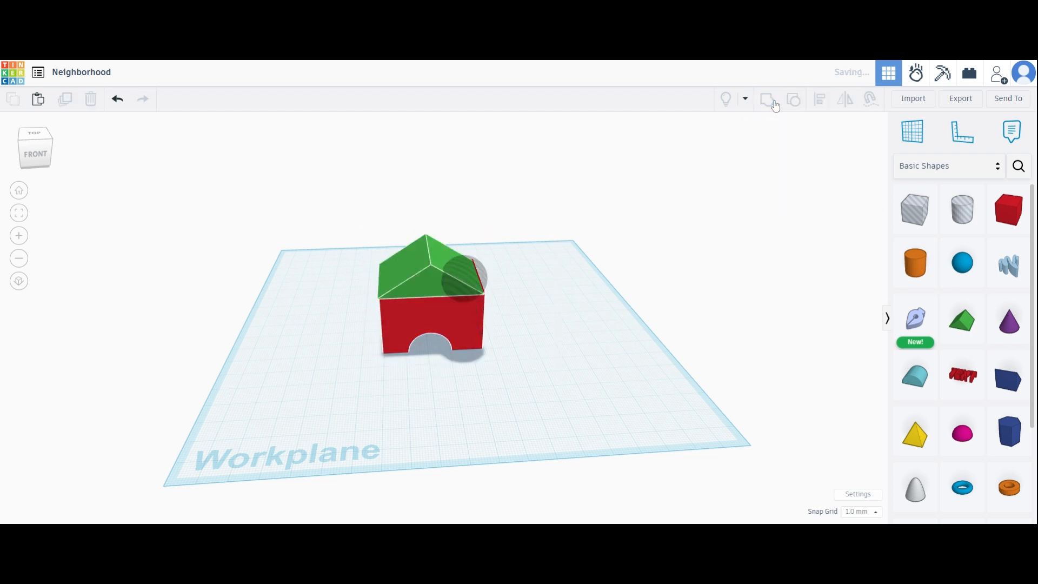
scroll(468, 279, up, 5)
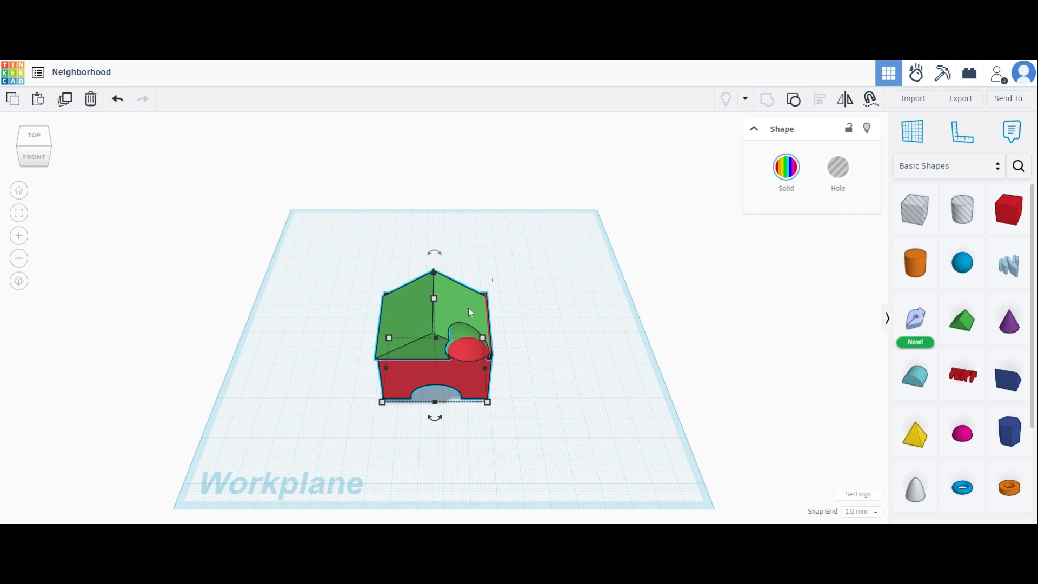
Move the house about 31 mm to the left on the workplane.
drag(449, 348, 346, 330)
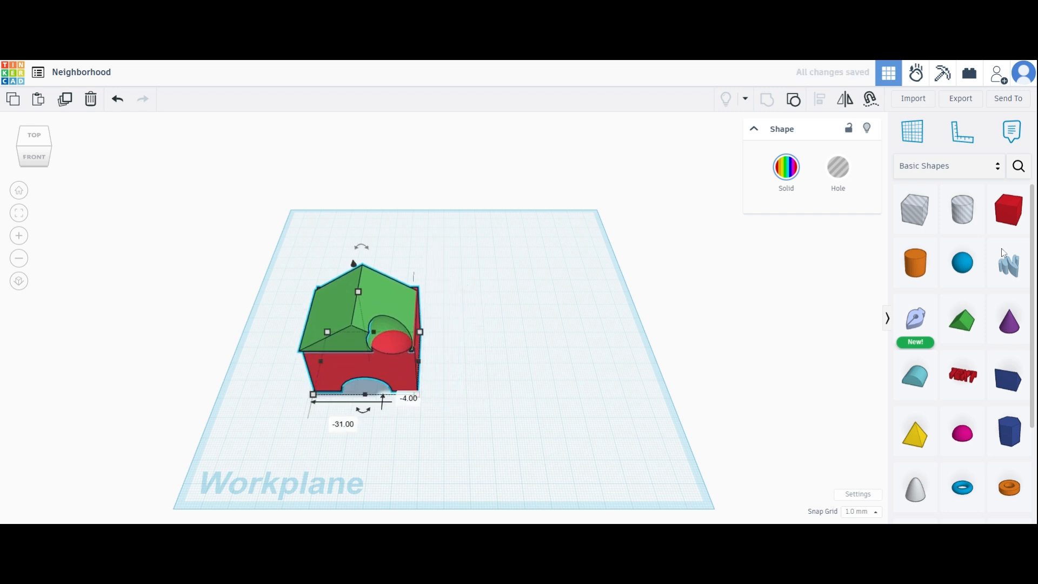
click(938, 166)
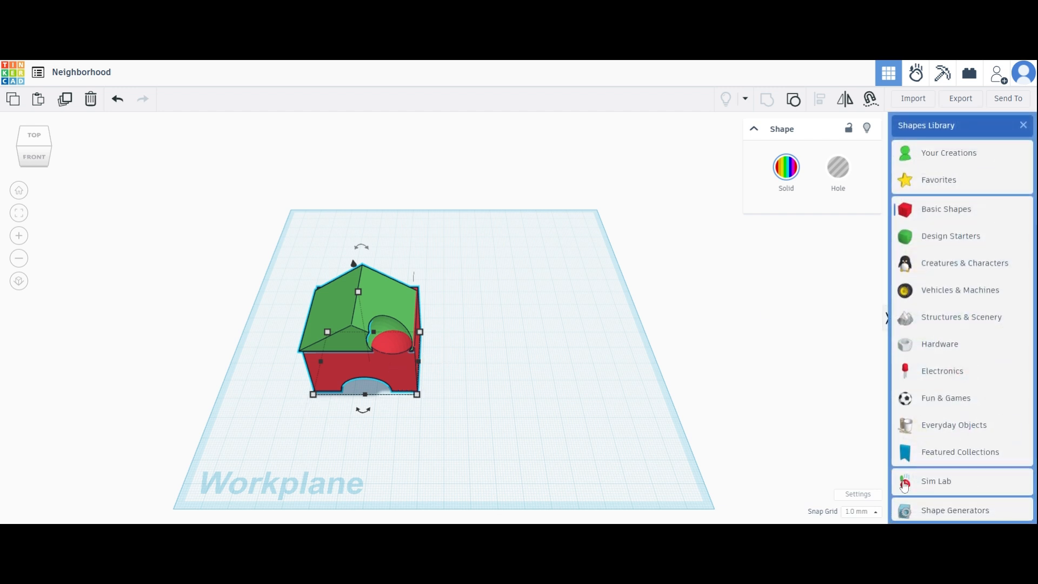
click(835, 361)
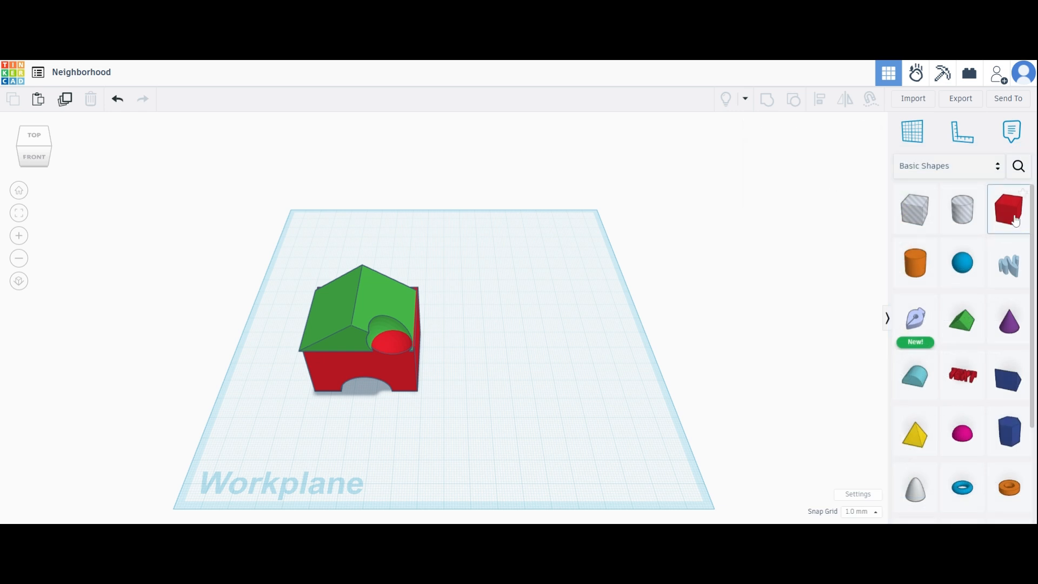
Search the community shapes for "windows" and place the Window 4 Pane shape beside the house.
click(1022, 166)
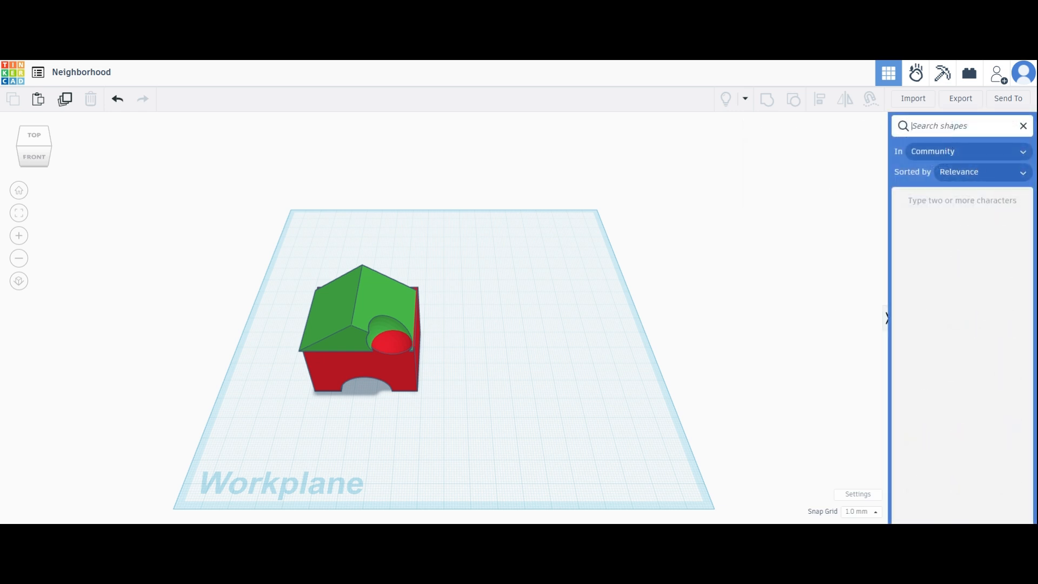
text(windows)
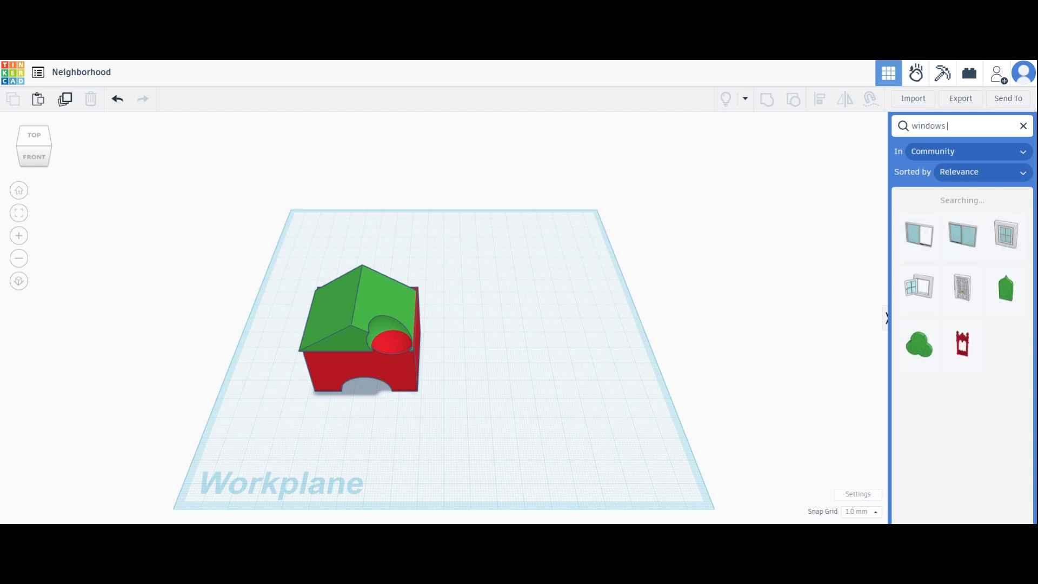
drag(1006, 234, 497, 414)
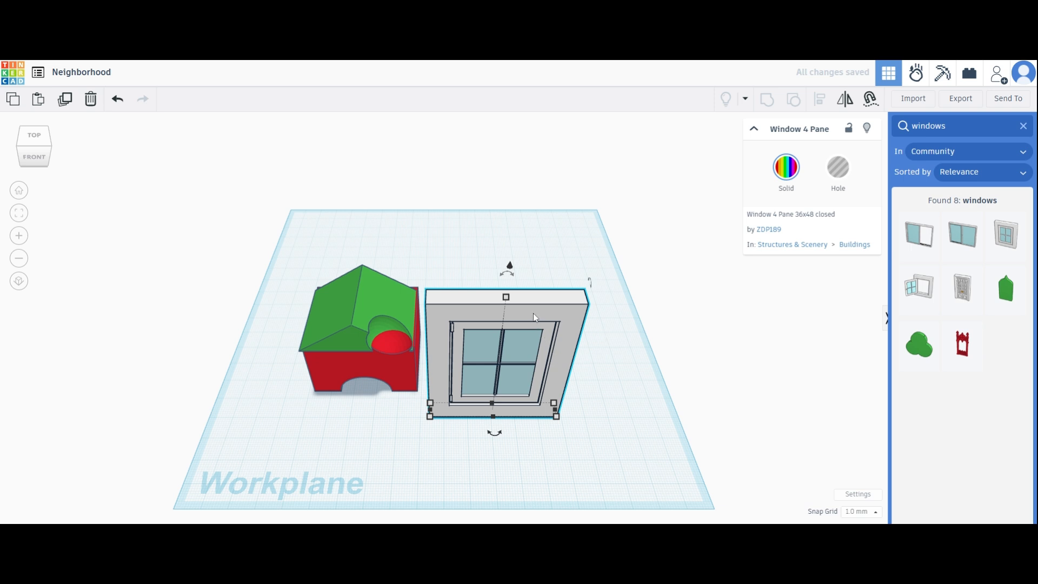
Shrink the window to about 25 mm tall and 26 mm wide, and rotate it -90° in plan.
drag(507, 299, 506, 375)
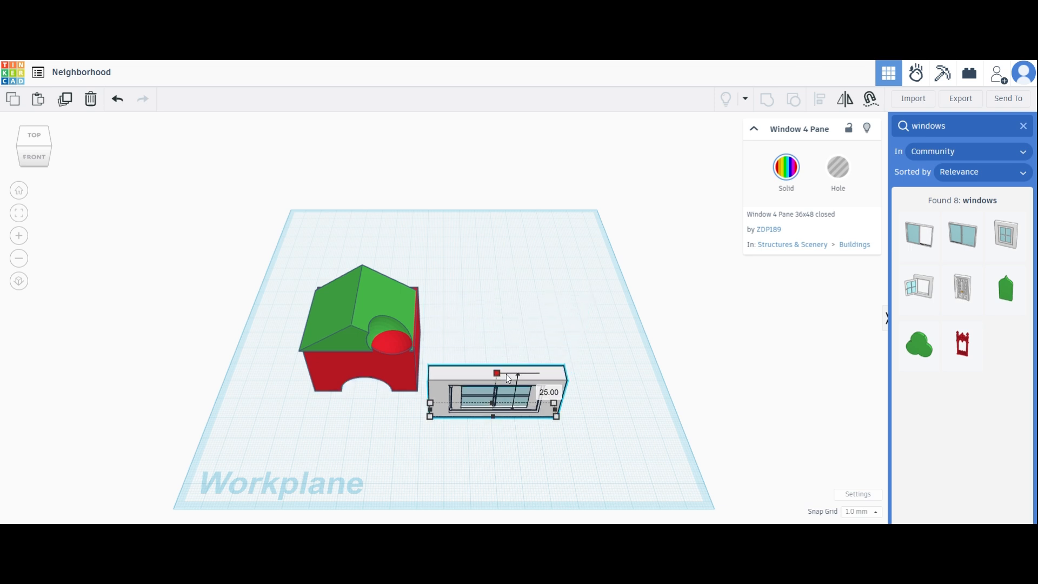
drag(556, 416, 493, 413)
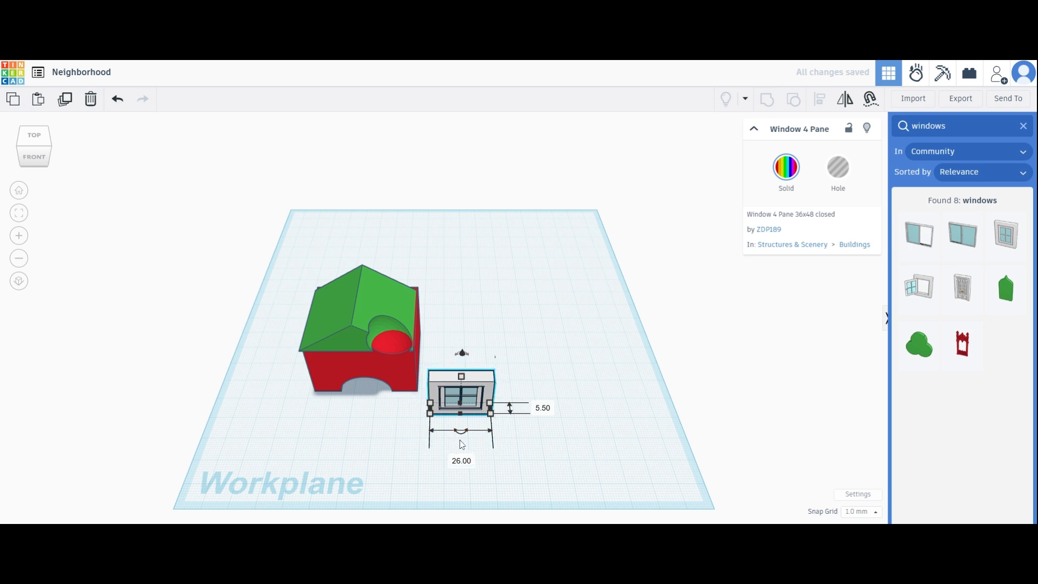
drag(461, 431, 506, 411)
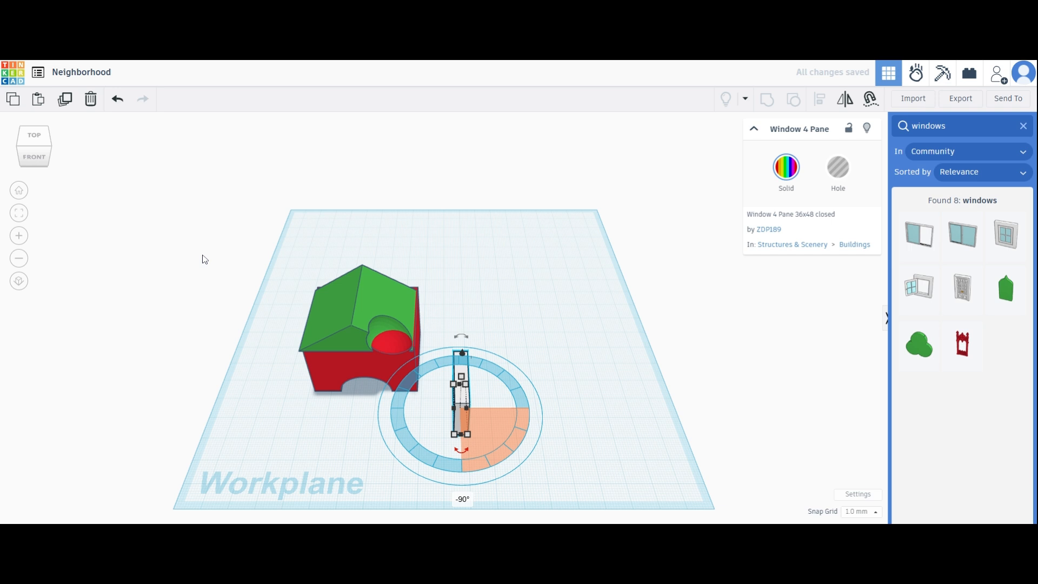
Move the window up to the red right side wall of the house.
drag(25, 160, 7, 144)
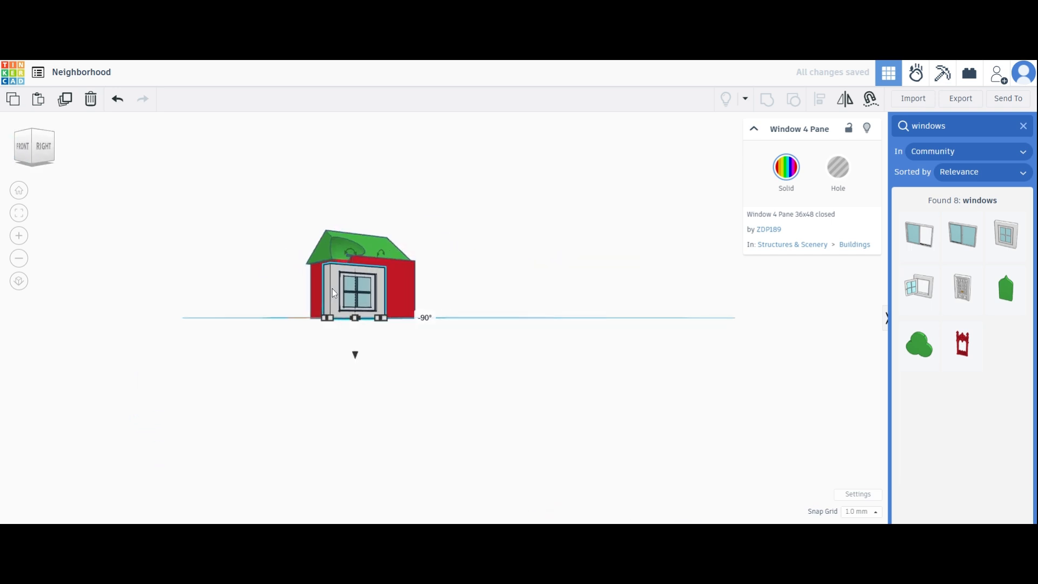
drag(366, 273, 351, 294)
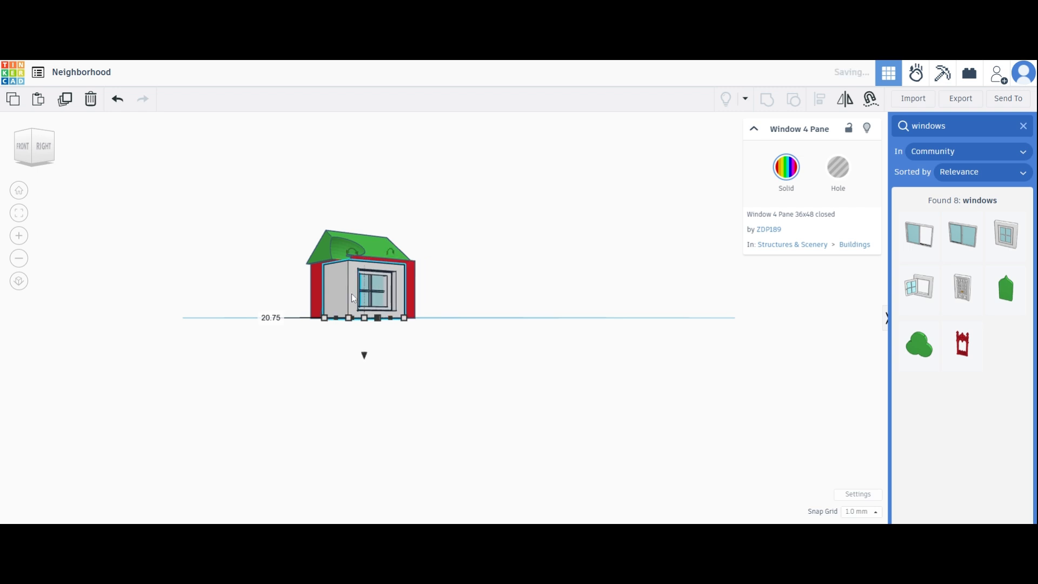
scroll(362, 287, up, 5)
drag(333, 358, 313, 353)
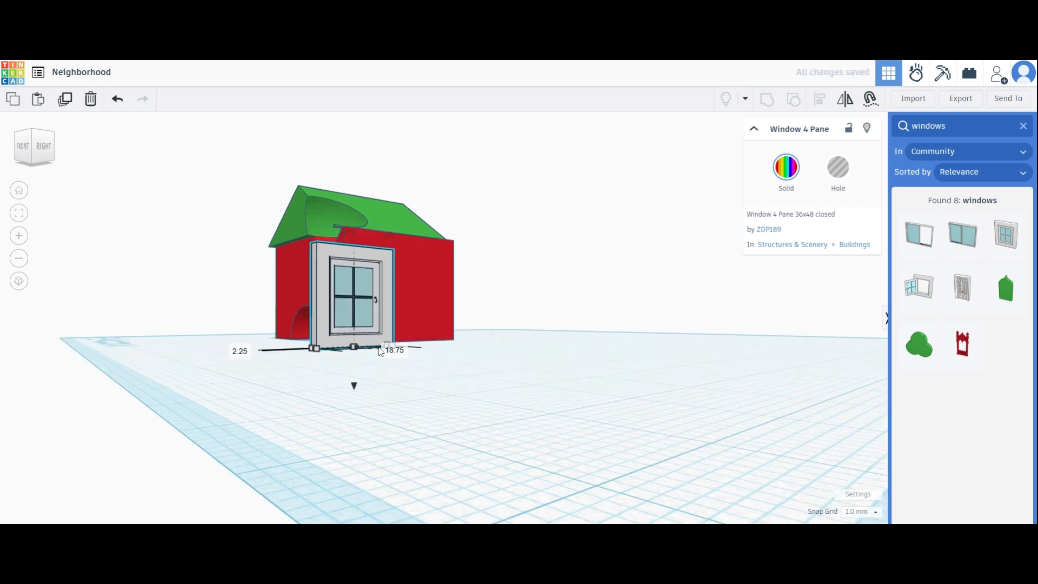
scroll(381, 350, down, 2)
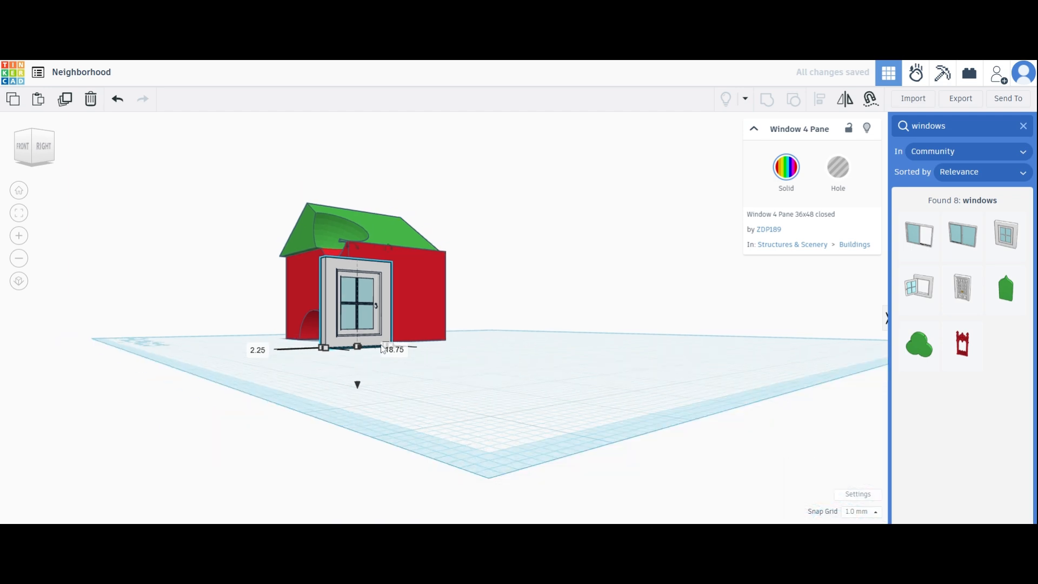
click(19, 192)
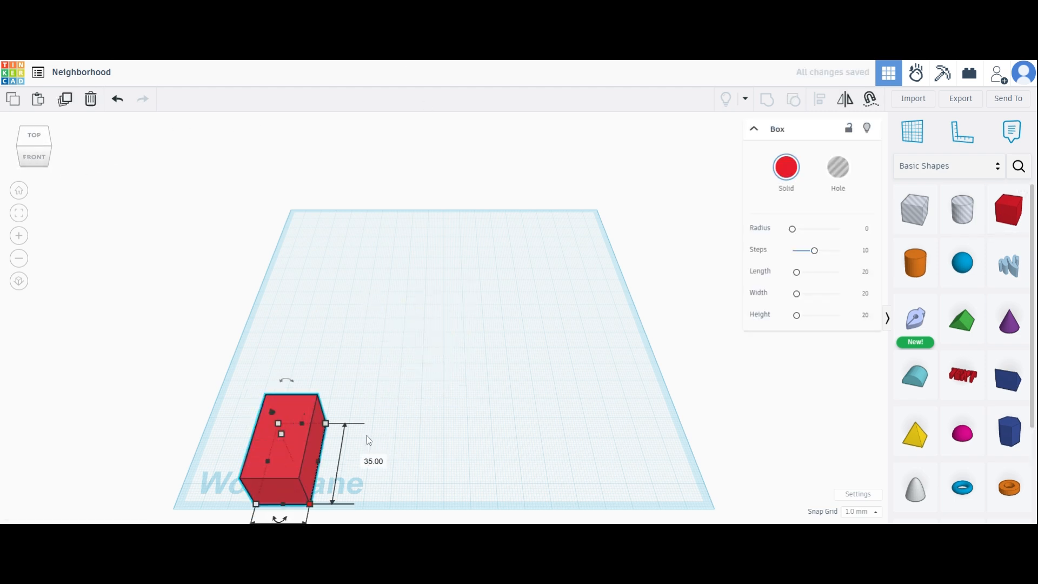
Set the red box's width to 35 mm and reposition it in the front left corner of the workplane.
click(277, 505)
text(35)
drag(307, 399, 286, 421)
click(381, 410)
Place a roof shape on top of the red box and set its width and depth to 35 mm.
drag(968, 324, 309, 422)
text(35)
click(314, 313)
text(35)
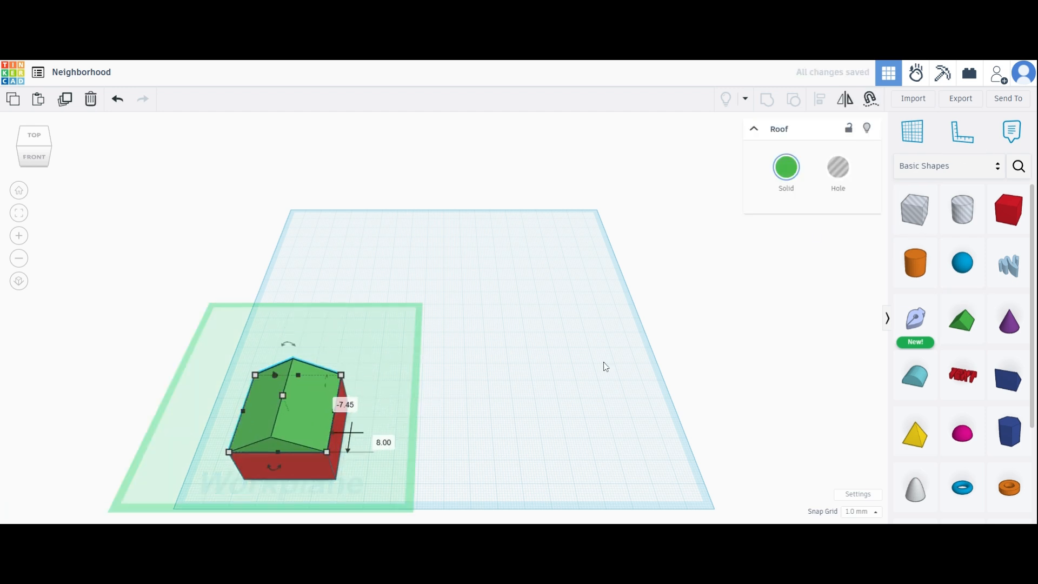
Color the roof dark grey and the box below it brown.
click(786, 167)
click(797, 304)
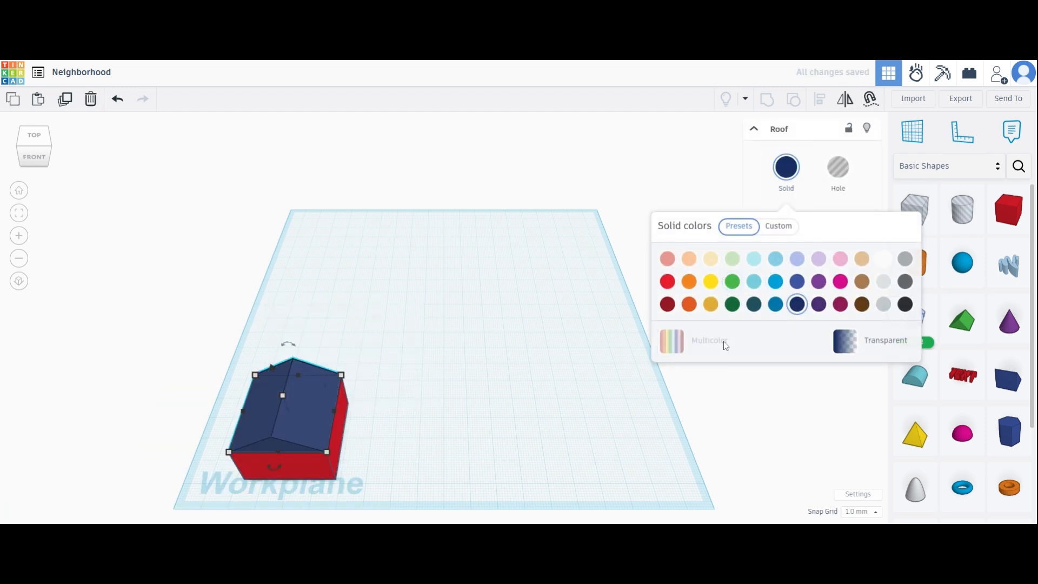
click(905, 304)
click(905, 282)
click(303, 466)
click(787, 167)
click(862, 281)
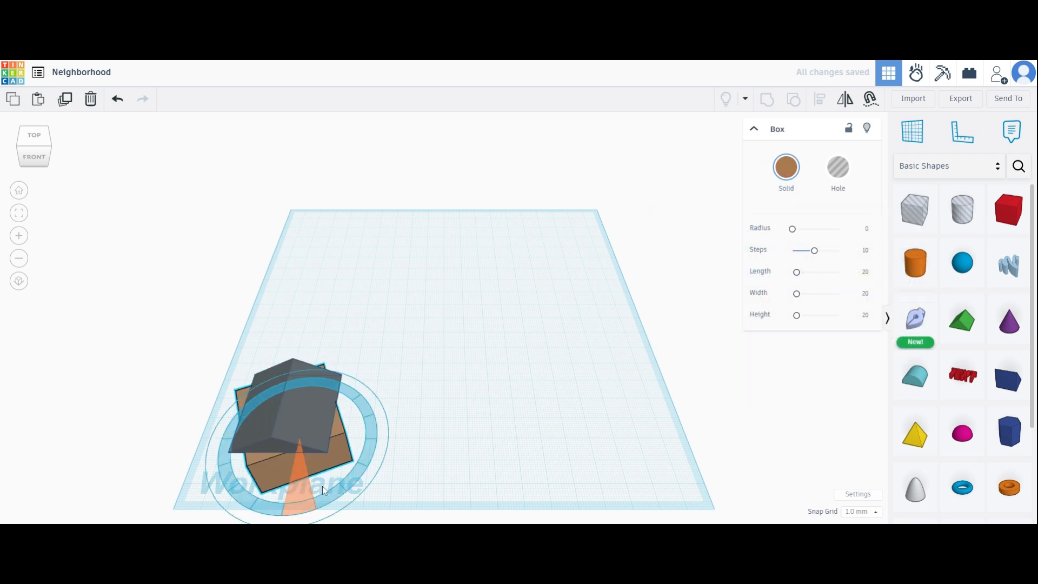
Group the grey roof with the brown box and make the group multicolor.
drag(311, 449, 327, 464)
click(767, 99)
click(786, 167)
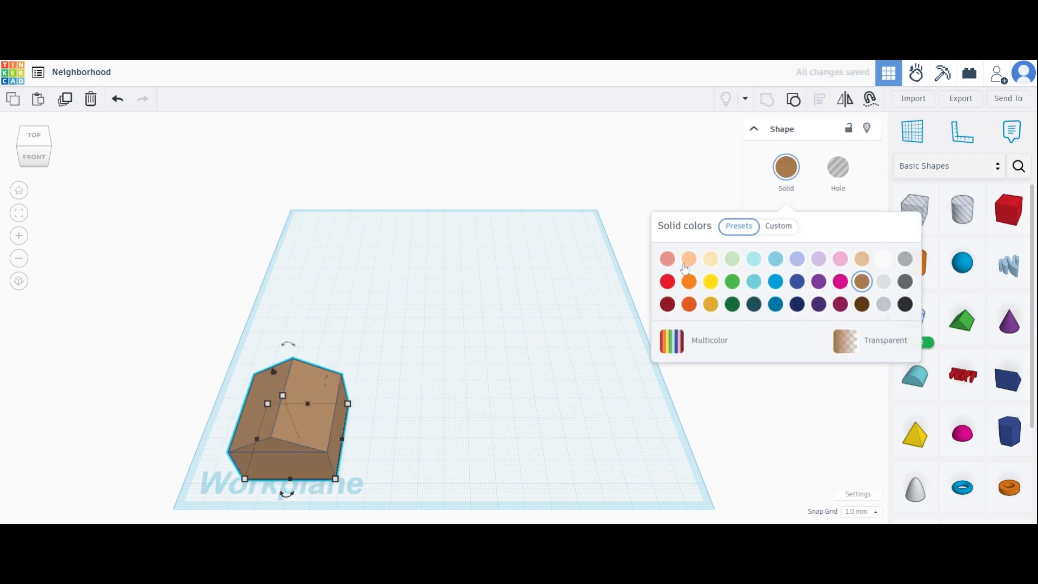
click(695, 341)
Rotate the brown house a quarter turn and place a duplicate of it near the right edge of the workplane.
drag(287, 494, 365, 441)
drag(301, 412, 614, 303)
key(ctrl+d)
Place a six-sided polygon near the front of the workplane and set its depth and width to 35 mm.
click(1010, 431)
click(502, 448)
click(517, 428)
click(574, 448)
text(35)
key(Return)
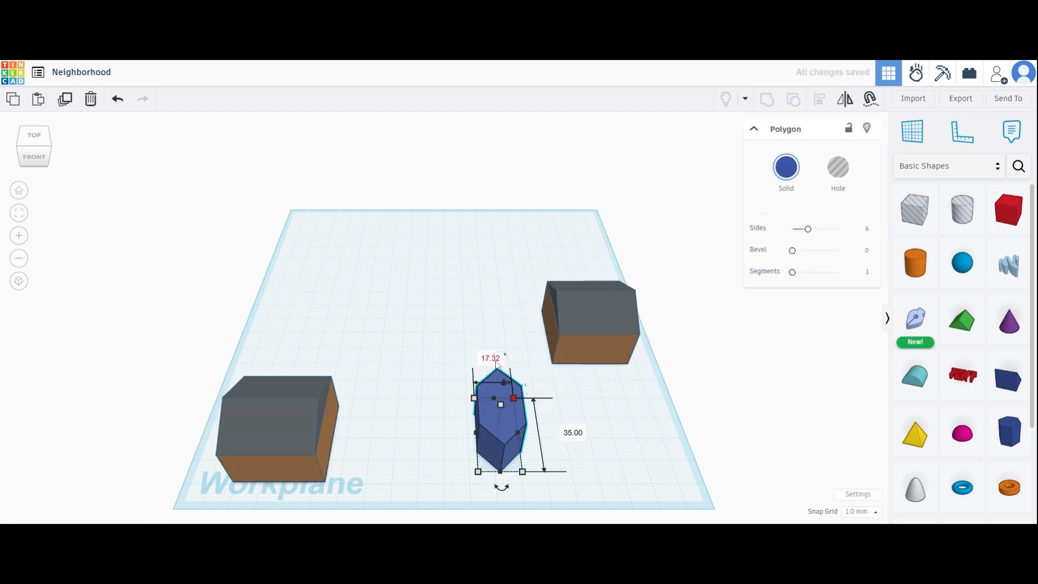
click(493, 357)
text(35)
key(Return)
drag(516, 416, 543, 427)
Place a cone on top of the polygon and enlarge it until it covers the whole top as a roof.
drag(1010, 321, 547, 376)
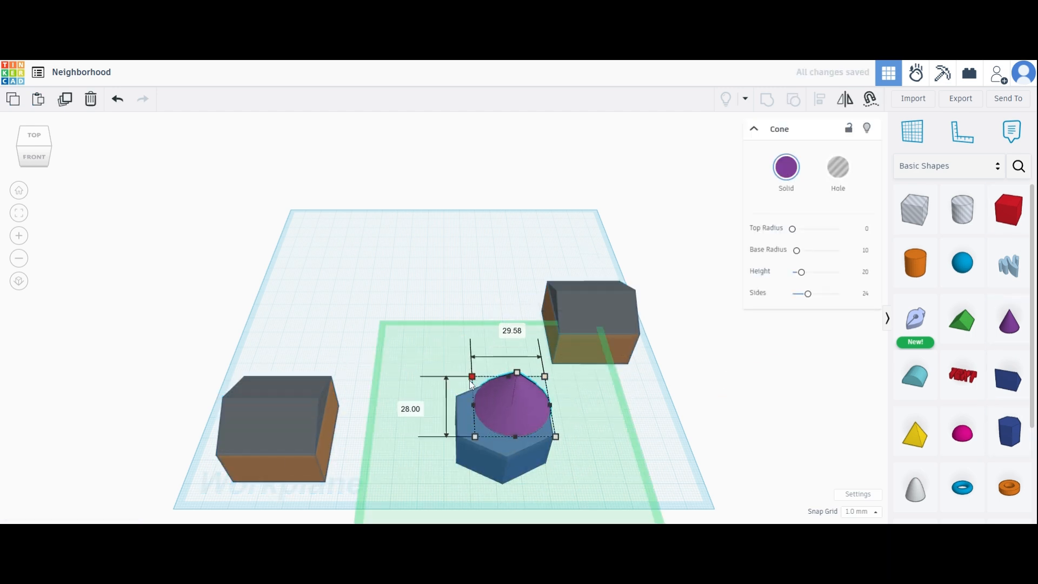
drag(473, 376, 449, 378)
drag(556, 435, 558, 459)
click(507, 408)
drag(507, 417, 495, 499)
scroll(495, 500, up, 4)
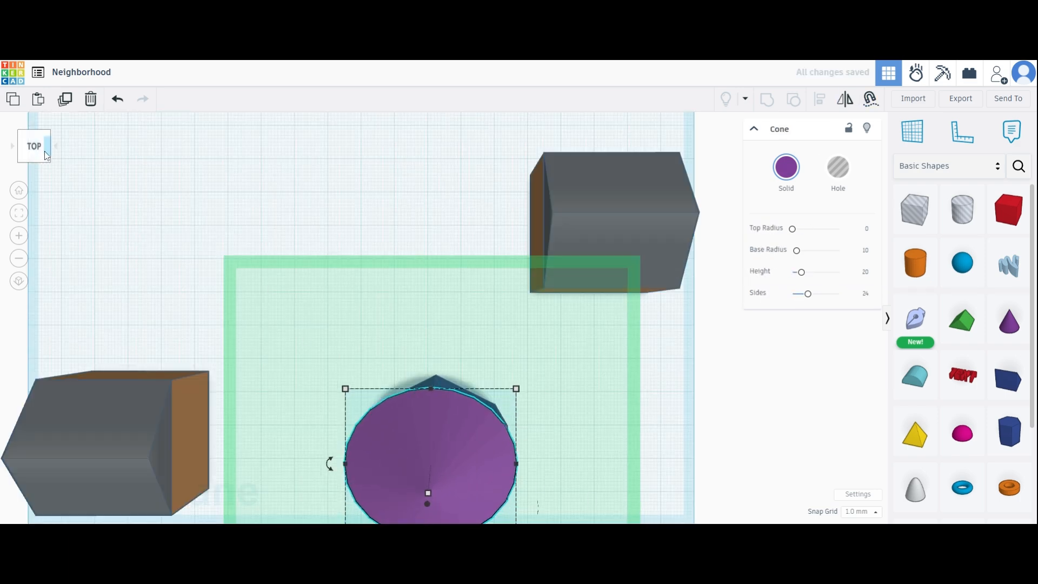
mouse_move(34, 154)
mouse_down()
mouse_move(32, 114)
mouse_move(39, 165)
mouse_up()
click(19, 191)
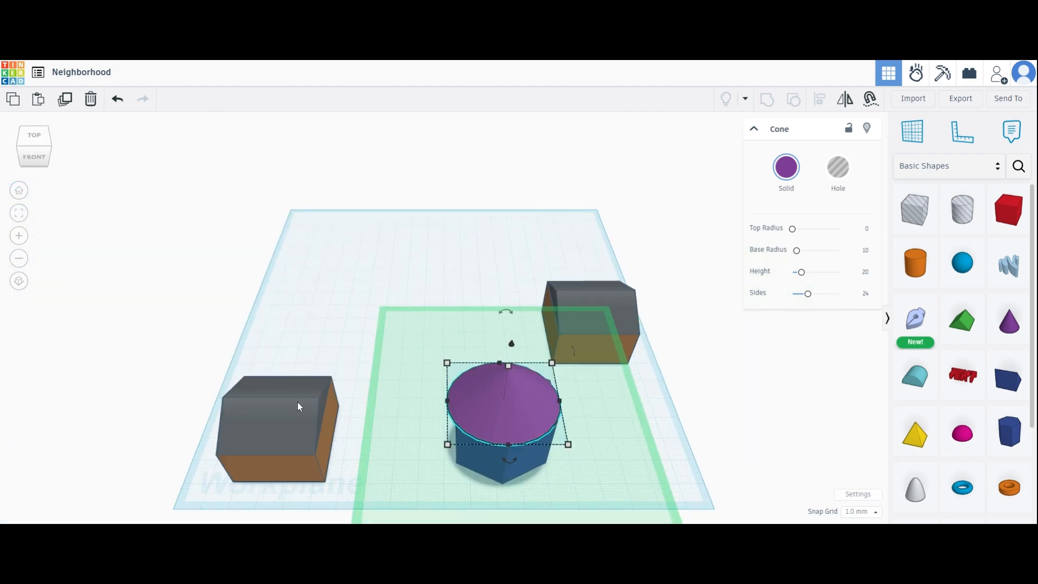
Group the purple cone with the blue polygon and make the group multicolor.
shift+click(500, 463)
click(767, 99)
click(788, 176)
click(743, 343)
Move the cone-roofed house to the front right corner and place a duplicate in the back left corner.
drag(542, 421, 641, 447)
click(65, 99)
drag(962, 321, 757, 312)
Place a red box in front of the back left house and set its width, depth and height to 35 mm.
drag(1009, 210, 400, 331)
click(422, 348)
click(476, 331)
text(30)
click(394, 413)
text(30)
click(466, 327)
text(30)
key(Return)
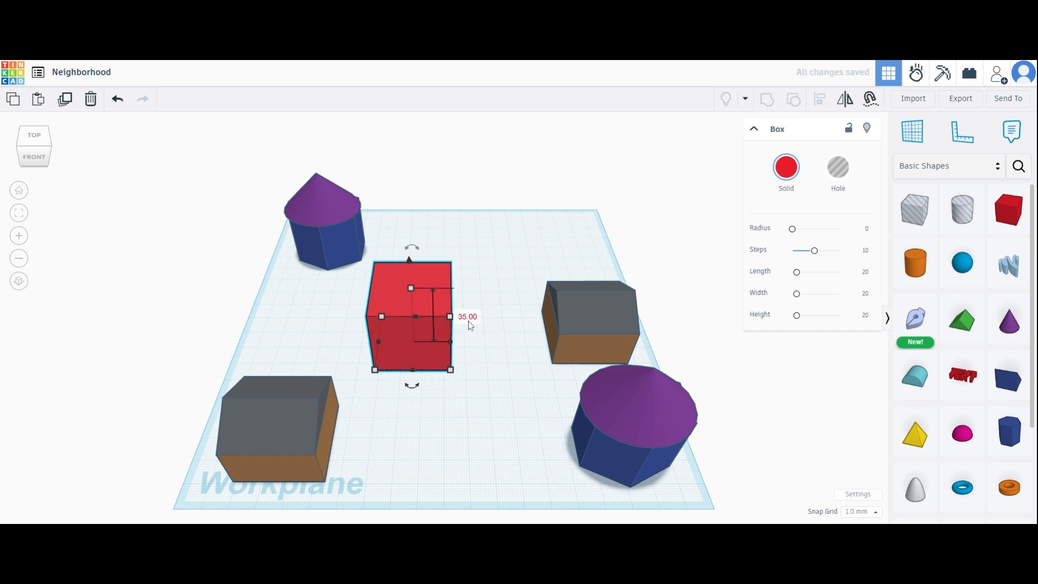
Place a roof on the red box, set its depth and width to 35 mm and align it with the box.
drag(963, 321, 420, 265)
click(441, 295)
click(498, 281)
text(30)
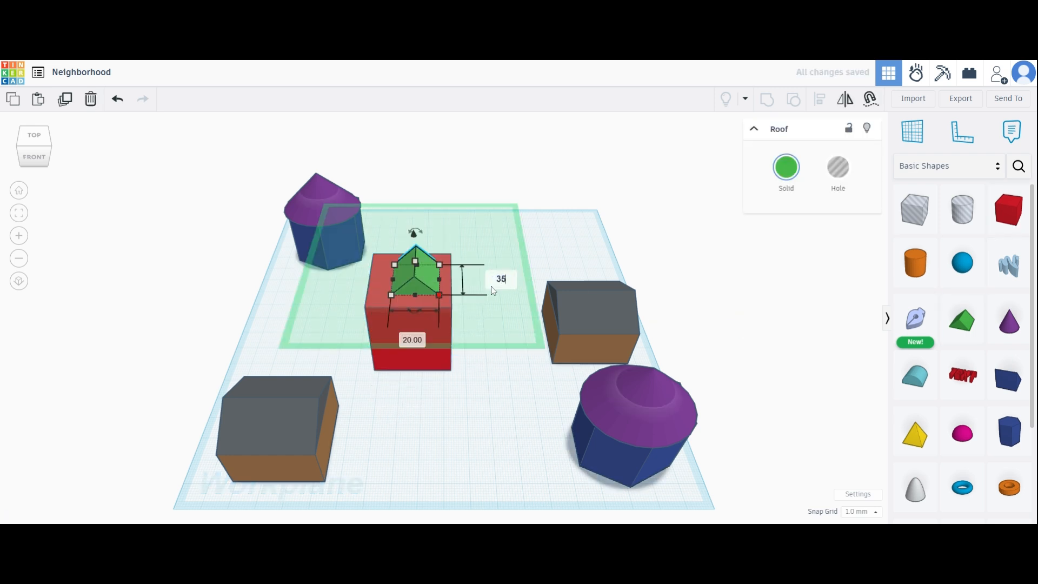
click(413, 340)
text(30)
drag(443, 303, 426, 287)
drag(346, 243, 439, 356)
key(ctrl+z)
Color the new roof black and the box below it white.
click(442, 284)
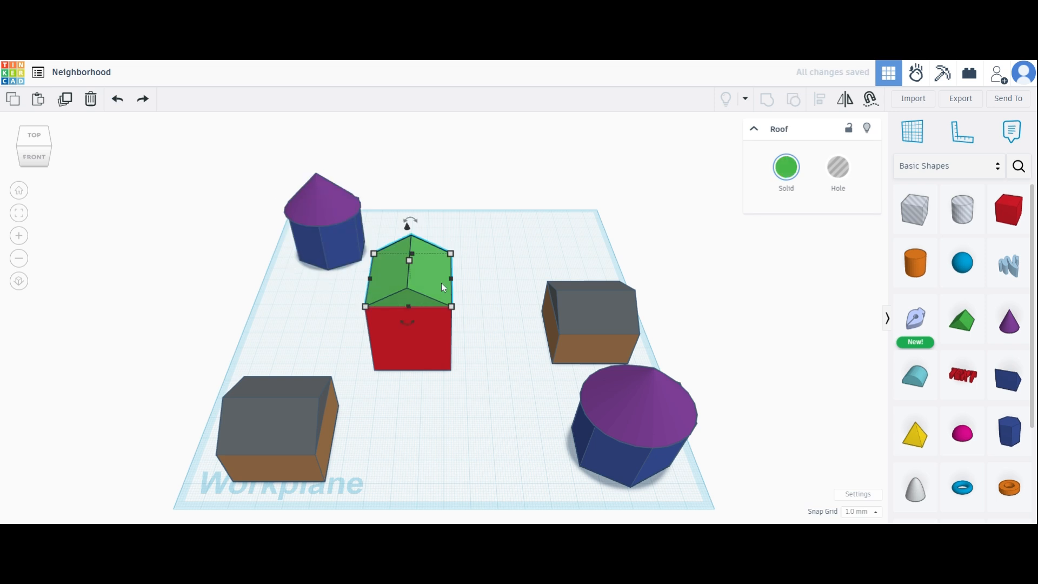
click(786, 167)
click(797, 304)
click(905, 281)
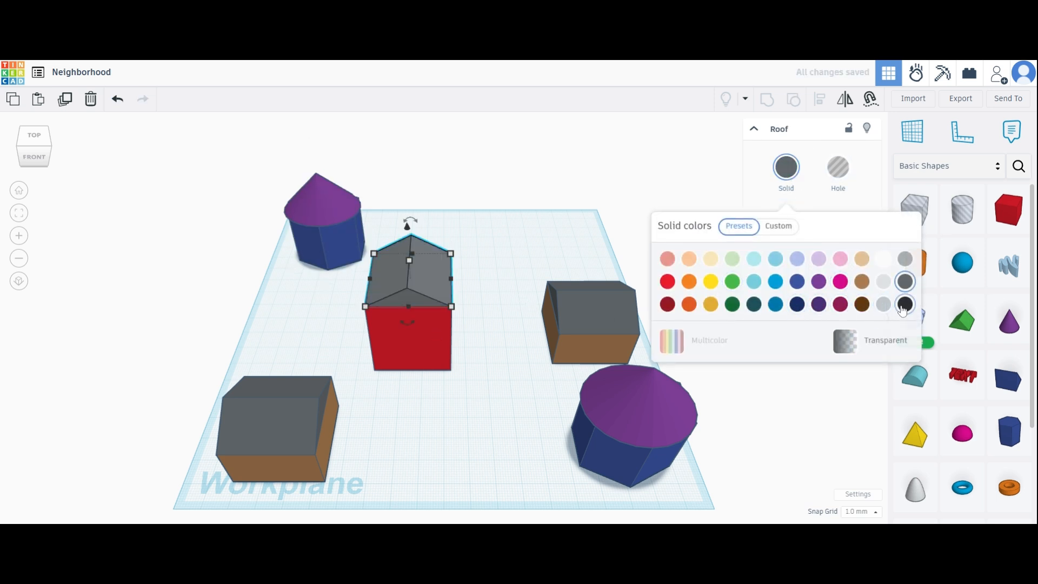
click(905, 304)
click(413, 342)
click(786, 167)
click(884, 259)
click(478, 369)
Group the black roof with the white box as multicolor and shift the house slightly to the left.
drag(341, 270, 391, 332)
click(766, 99)
click(787, 167)
click(705, 340)
Place a red box to the right of the white house and set its depth to 35 mm.
click(1008, 210)
click(463, 334)
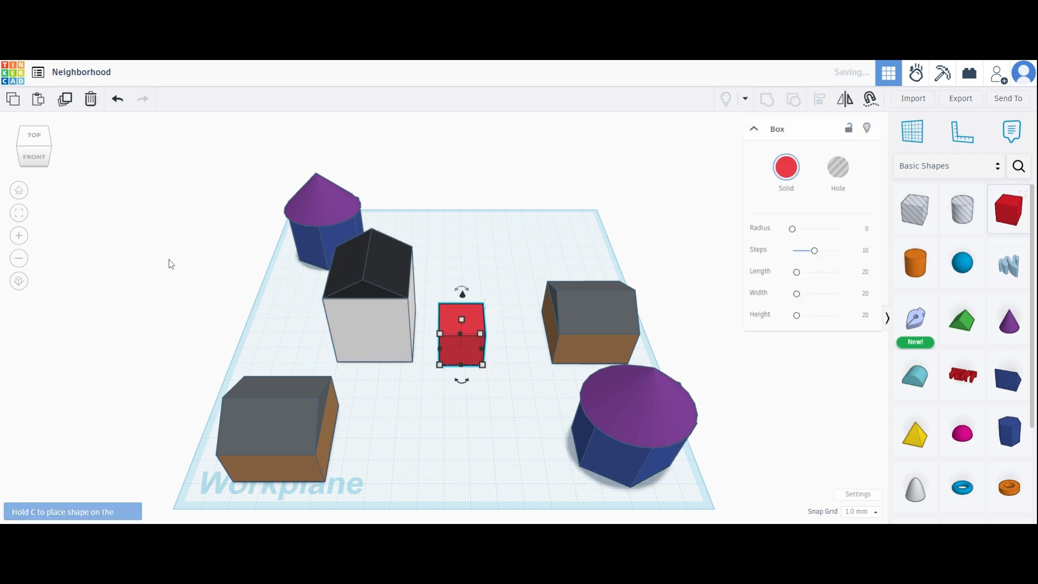
right_drag(170, 262, 109, 246)
click(870, 99)
mouse_move(423, 343)
mouse_down()
mouse_move(400, 309)
mouse_move(417, 333)
mouse_up()
click(383, 335)
click(400, 364)
text(35)
key(Return)
Position the red box flush against the right wall of the white house, resting on the workplane.
click(24, 154)
scroll(503, 325, up, 4)
right_drag(501, 305, 505, 338)
key(d)
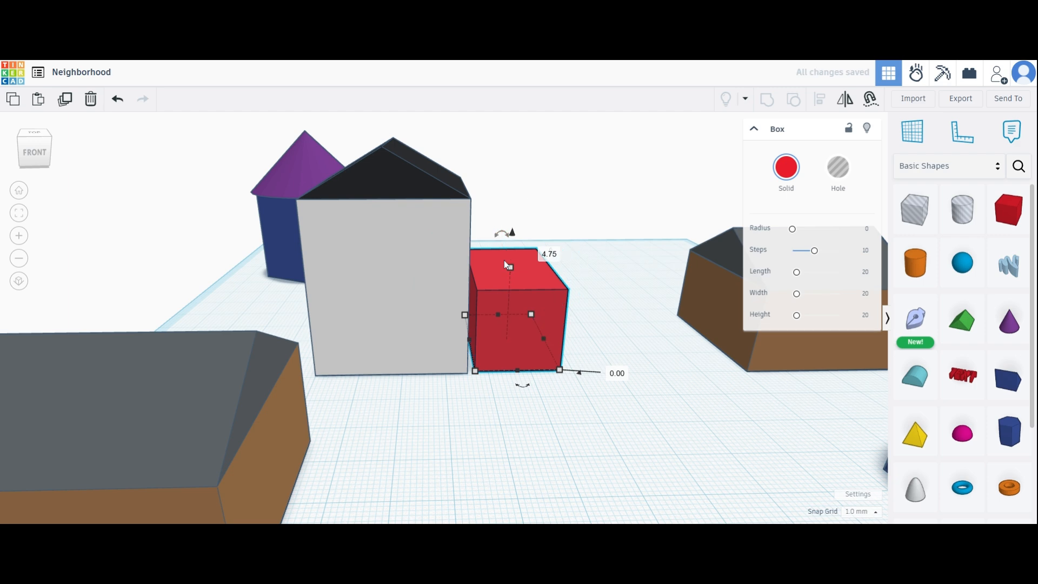
scroll(393, 289, up, 5)
right_drag(232, 232, 156, 254)
click(20, 194)
click(457, 362)
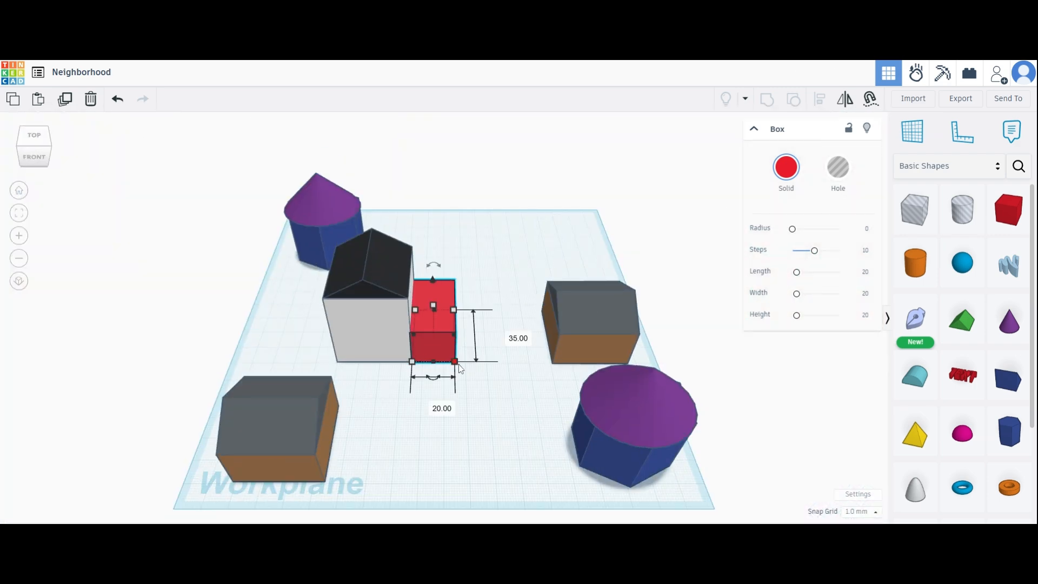
Set the red box's width to 30 mm and color it white.
click(438, 408)
text(30)
key(Return)
click(786, 169)
click(883, 258)
Group the white side box with the black-roofed white house and keep the group multicolor.
drag(342, 273, 503, 383)
key(ctrl+z)
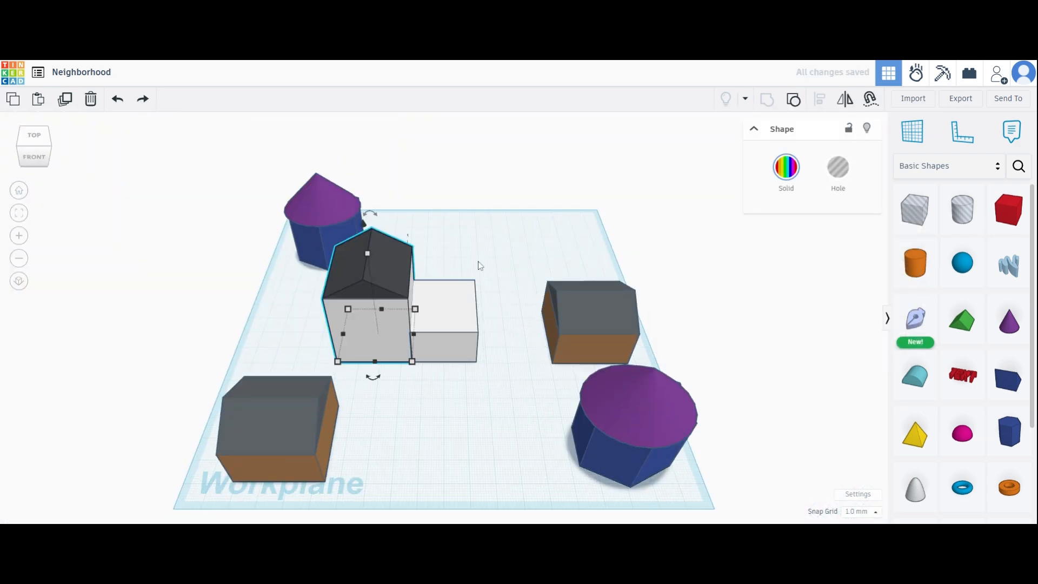
shift+click(452, 313)
click(768, 100)
click(787, 169)
click(669, 341)
Rotate the white house and place copies of it on the left side and in the back-right corner.
drag(406, 379, 478, 336)
drag(426, 329, 307, 350)
click(65, 100)
Shift the left-hand brown house, white house and purple-roofed tower toward the left edge with clear gaps between them.
drag(297, 386, 279, 398)
click(339, 222)
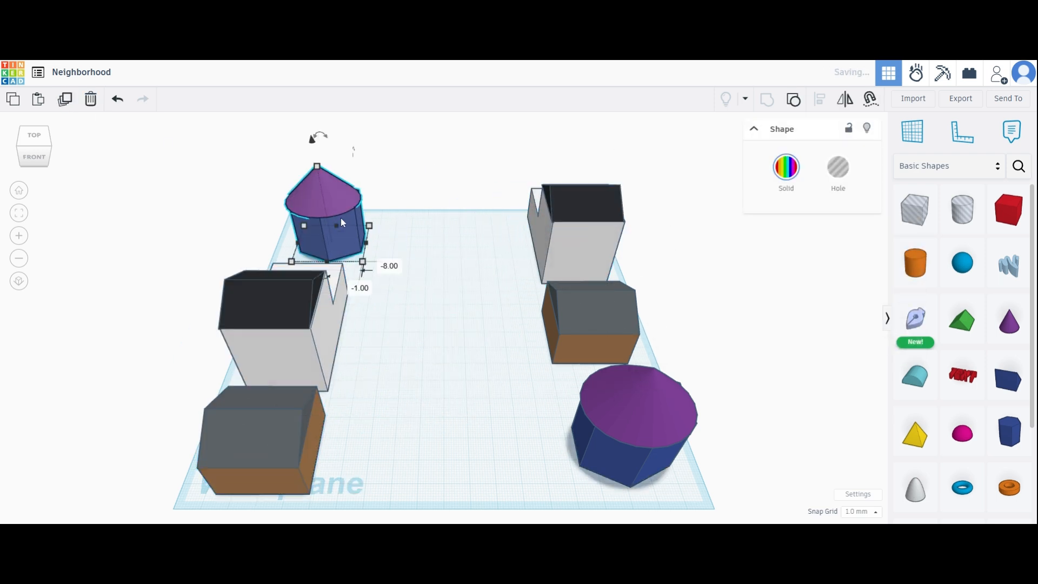
click(34, 136)
click(573, 350)
click(309, 303)
drag(307, 301, 310, 305)
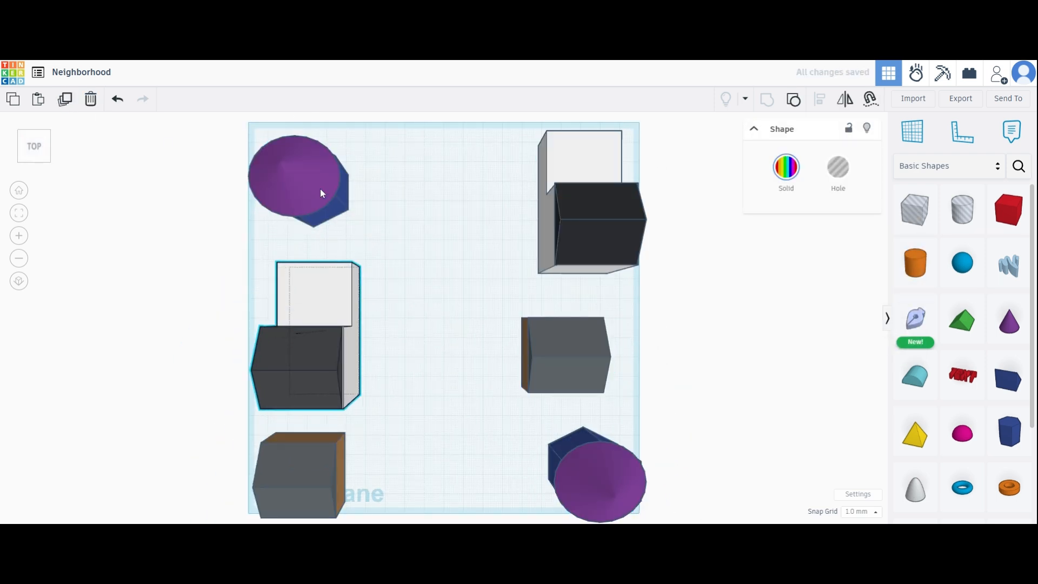
drag(322, 193, 323, 177)
Place a box between the two rows of houses and set its height to 1 mm.
right_drag(482, 346, 485, 273)
drag(1008, 210, 441, 213)
click(440, 296)
click(489, 310)
text(1)
key(Return)
Stretch the flat box to 195 mm long across the workplane and set its width to 25 mm.
drag(439, 479, 465, 509)
click(457, 213)
click(441, 186)
text(25)
key(Return)
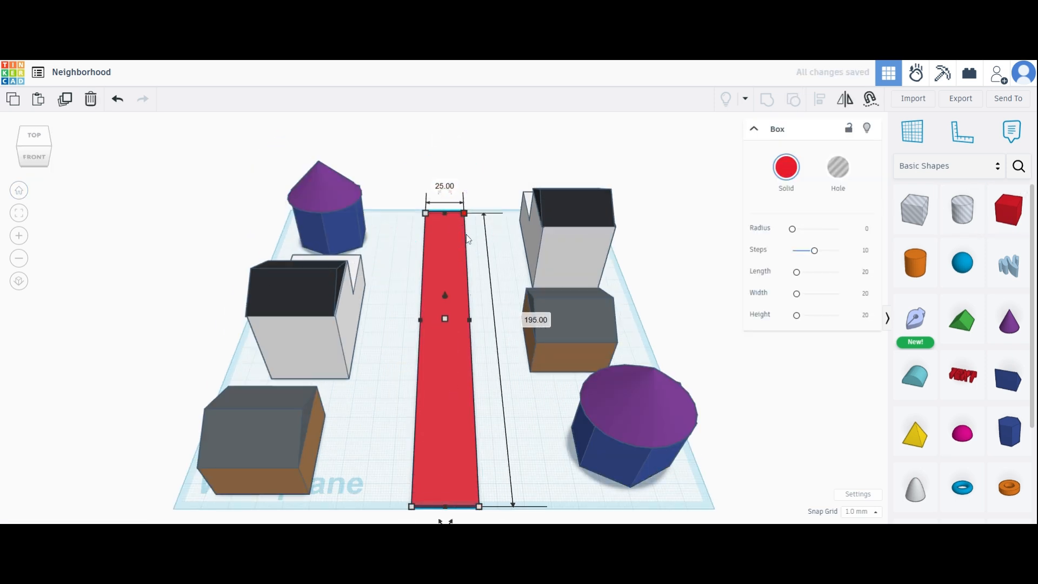
Duplicate the long strip, place the copy flush along its right edge and narrow it to sidewalk width.
drag(453, 439, 450, 439)
click(65, 99)
drag(451, 379, 505, 378)
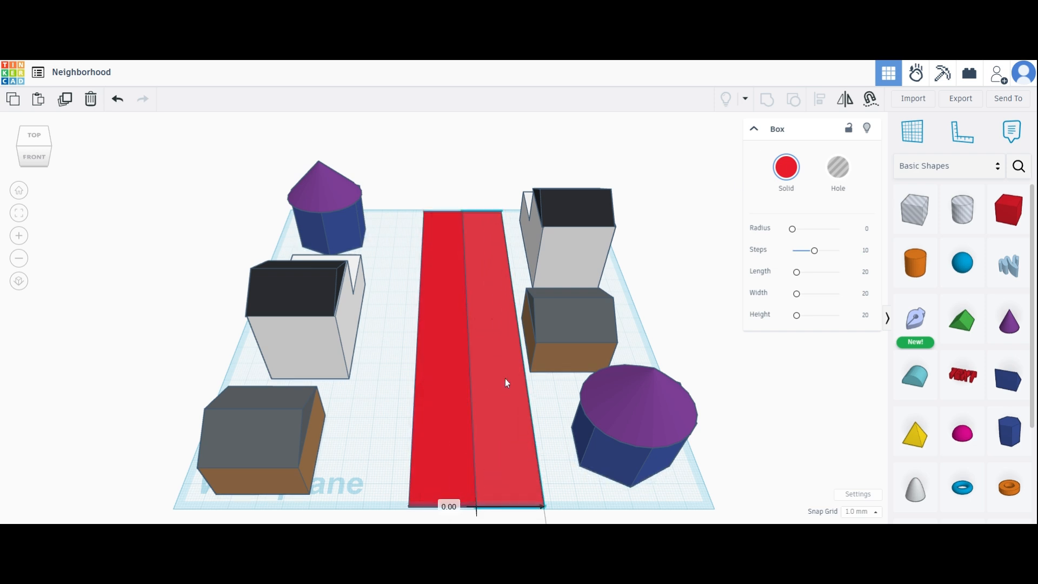
drag(517, 320, 492, 320)
Color the wide central strip black.
click(450, 347)
click(791, 176)
click(905, 301)
Color the narrow side strip gray and place a copy of it along the road's left edge.
click(490, 384)
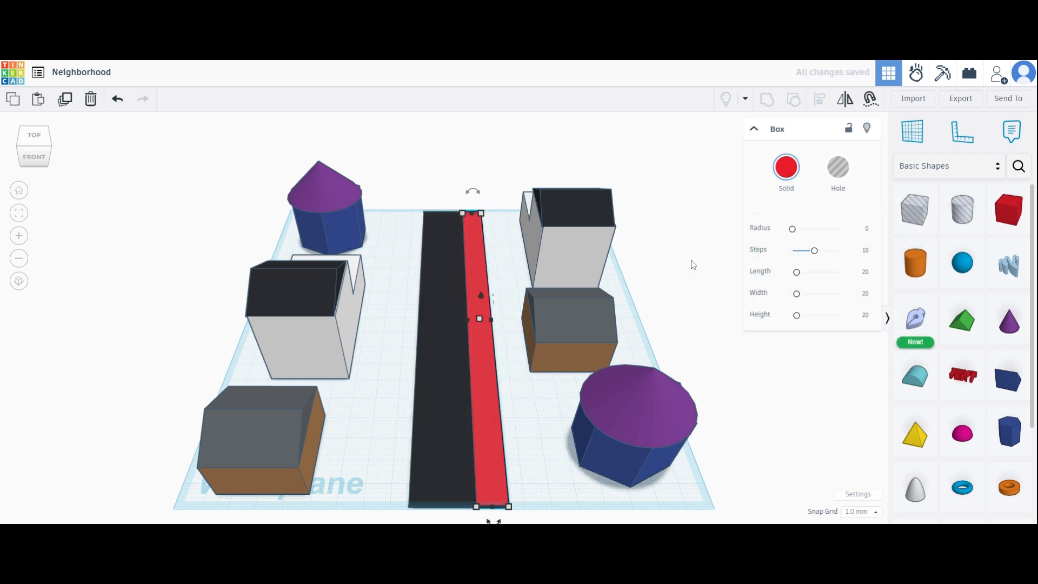
click(788, 170)
click(883, 301)
click(489, 393)
drag(489, 420, 401, 421)
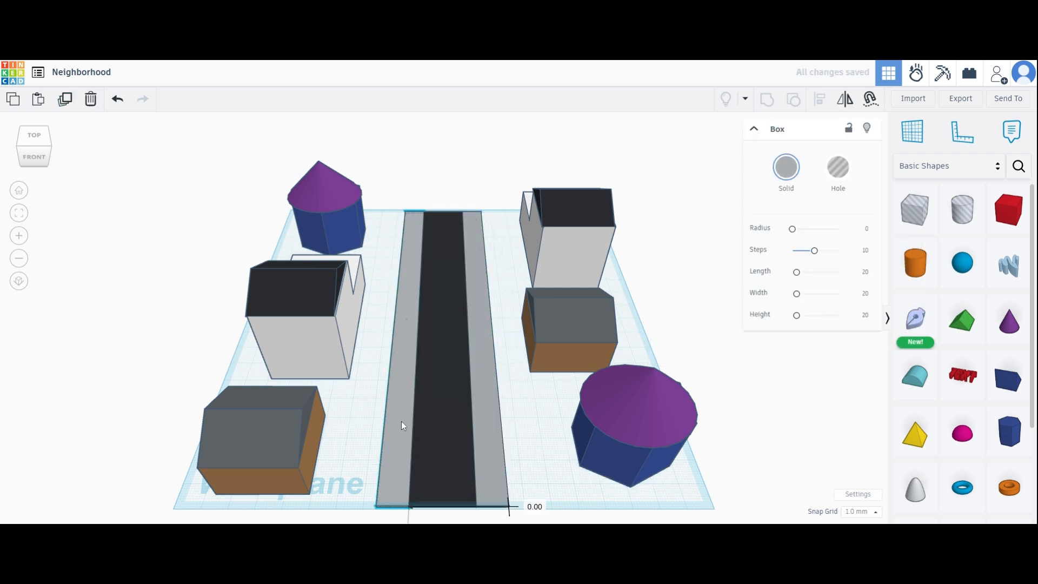
Place a box at the front of the road, shrink it to a thin flat lane dash and color it yellow.
click(1009, 210)
click(443, 459)
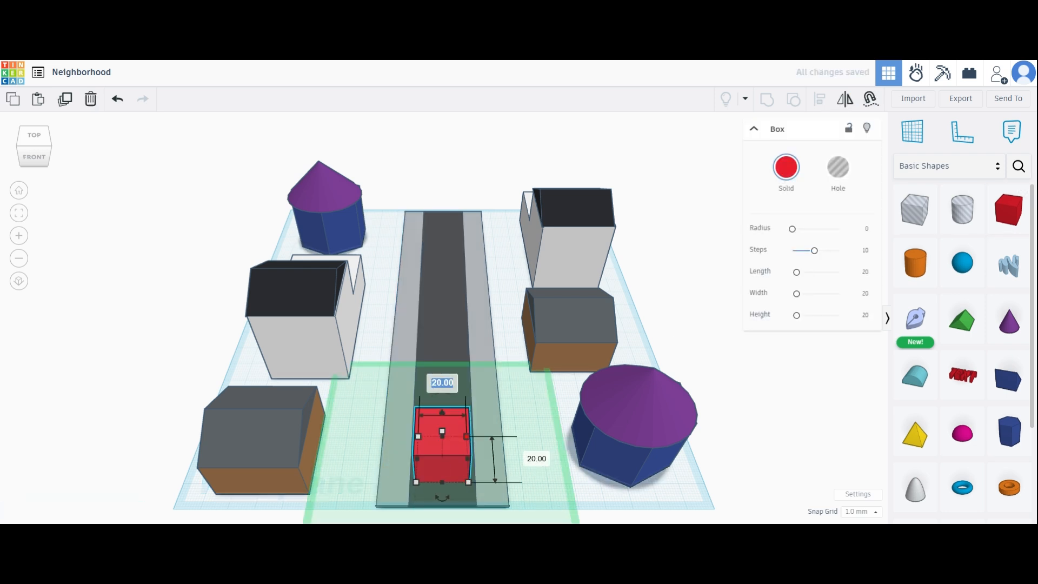
drag(467, 436, 442, 398)
click(786, 167)
click(712, 282)
Repeat the yellow dash at even spacing along the road's center to make a dashed line of six.
click(65, 99)
click(65, 99)
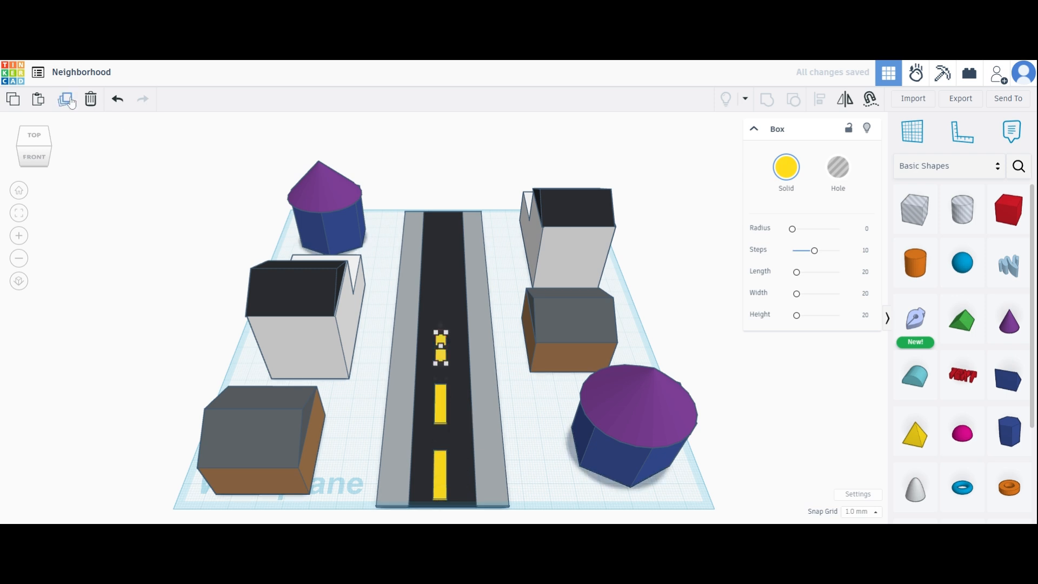
click(65, 99)
click(65, 99)
click(65, 99)
Group the road, sidewalks and yellow dashes into one multicolor shape.
drag(390, 197, 495, 519)
click(767, 99)
click(787, 168)
click(678, 338)
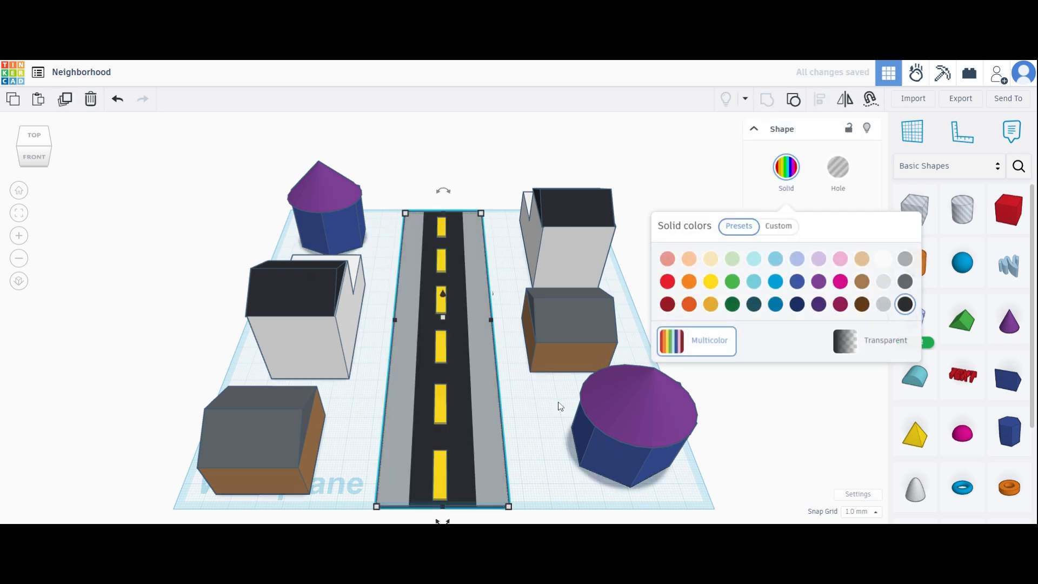
Place a box in the front-right lot and stretch it from the sidewalk to the workplane's right edge.
click(1008, 210)
click(551, 482)
drag(562, 507, 712, 510)
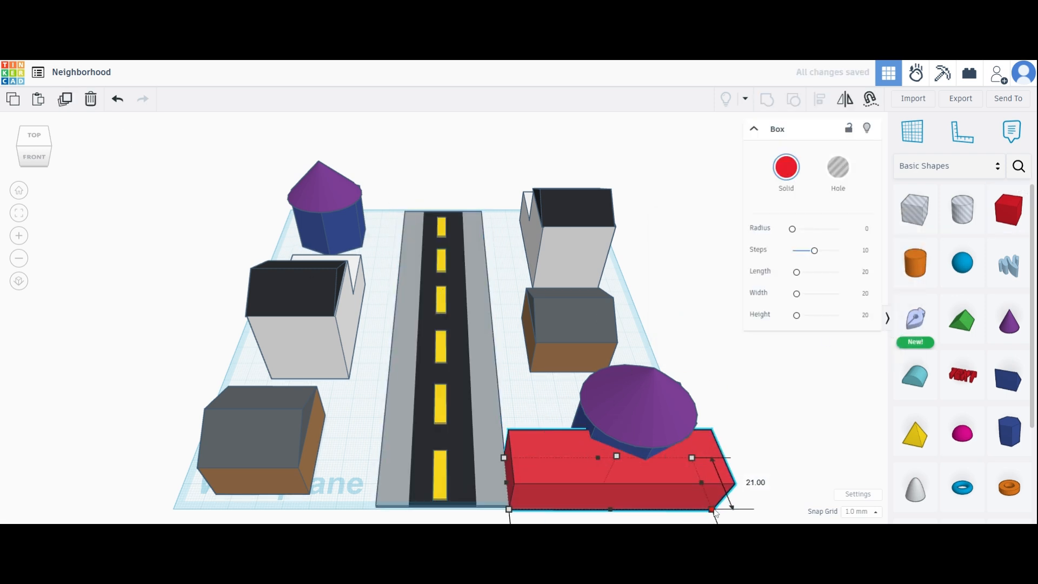
drag(596, 458, 566, 434)
Set the front-right lot box to 1 mm high and color it green.
click(612, 442)
click(655, 458)
text(1)
key(Return)
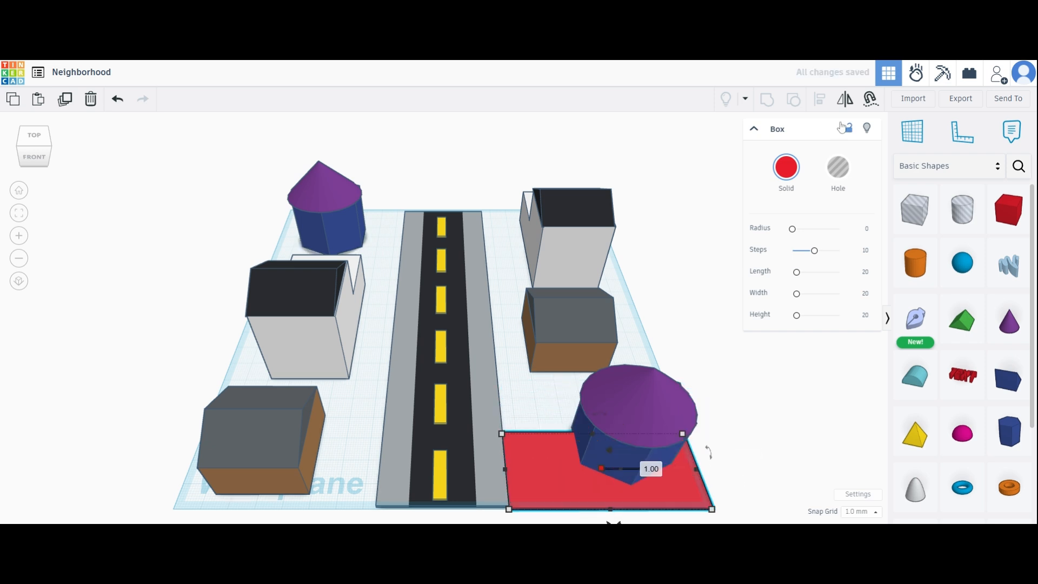
click(787, 167)
click(732, 281)
Extend the green lawn backward to a depth of 57 mm.
drag(34, 142, 103, 163)
scroll(623, 307, up, 5)
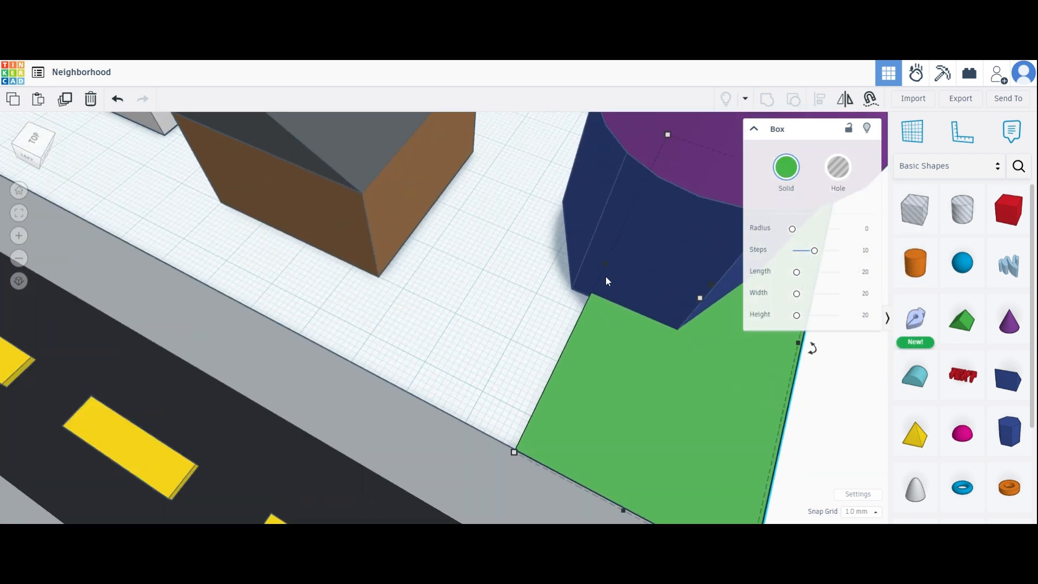
drag(649, 340, 487, 216)
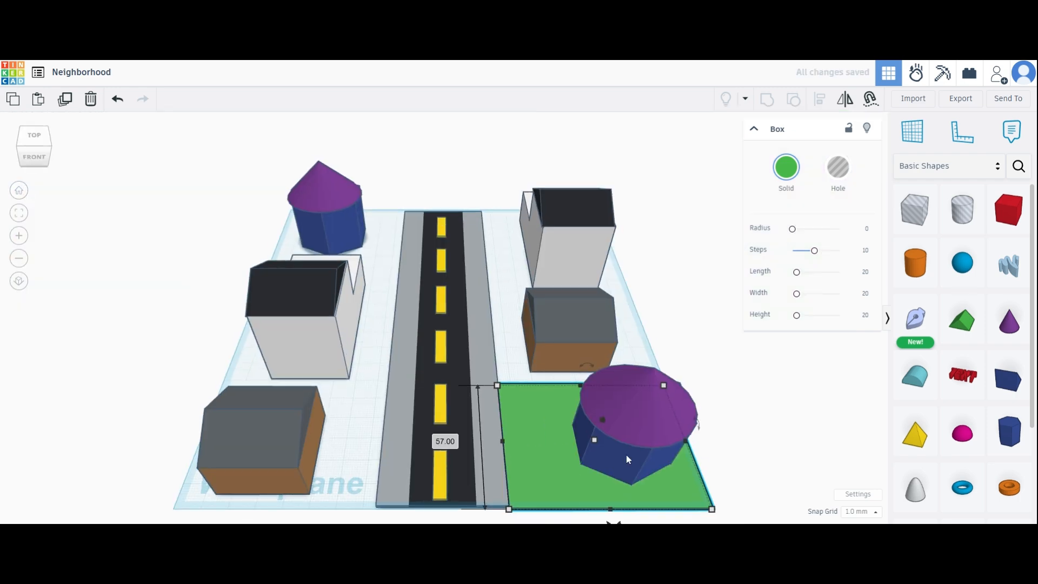
Move the purple-roofed tower farther back on the lawn and pull the lawn's front edge in to leave room for a driveway.
drag(627, 457, 608, 439)
click(608, 491)
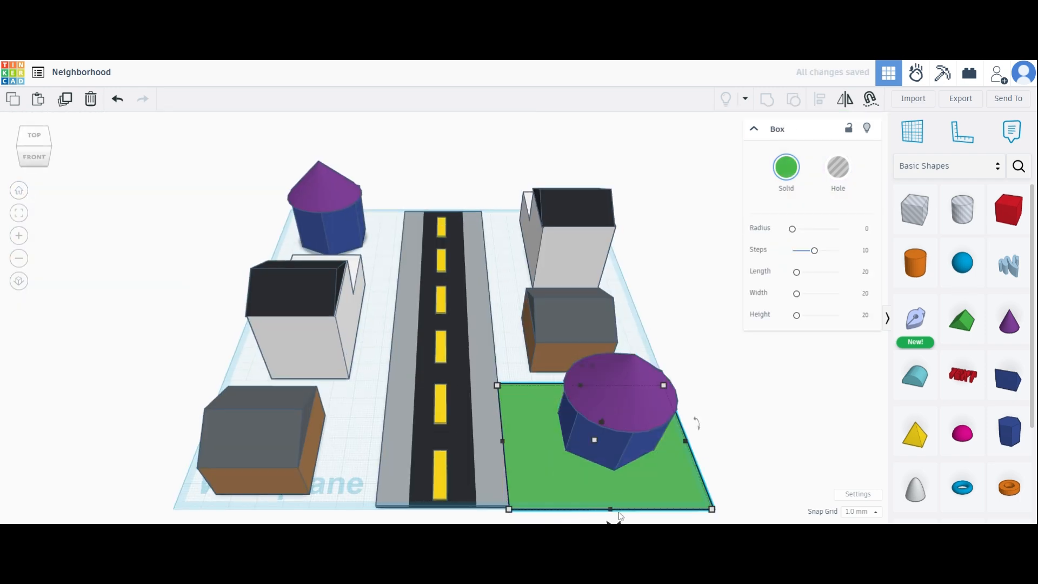
drag(610, 508, 604, 474)
Place a 1 mm high box in front of the lawn and stretch it across the lawn's width with a 12 mm depth.
click(1008, 210)
click(547, 464)
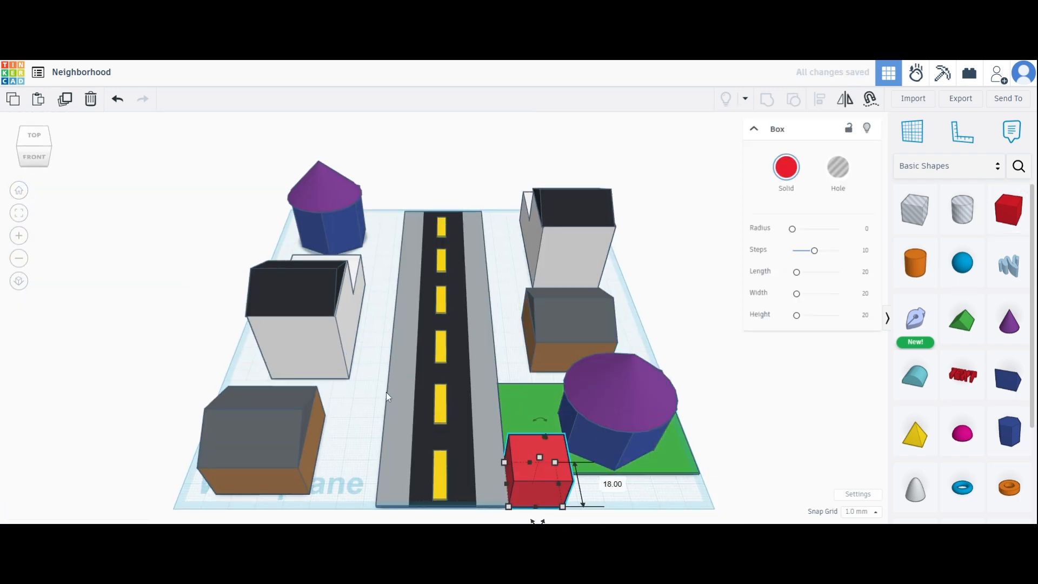
text(1)
key(Return)
drag(558, 483, 676, 476)
click(118, 101)
drag(599, 467, 600, 480)
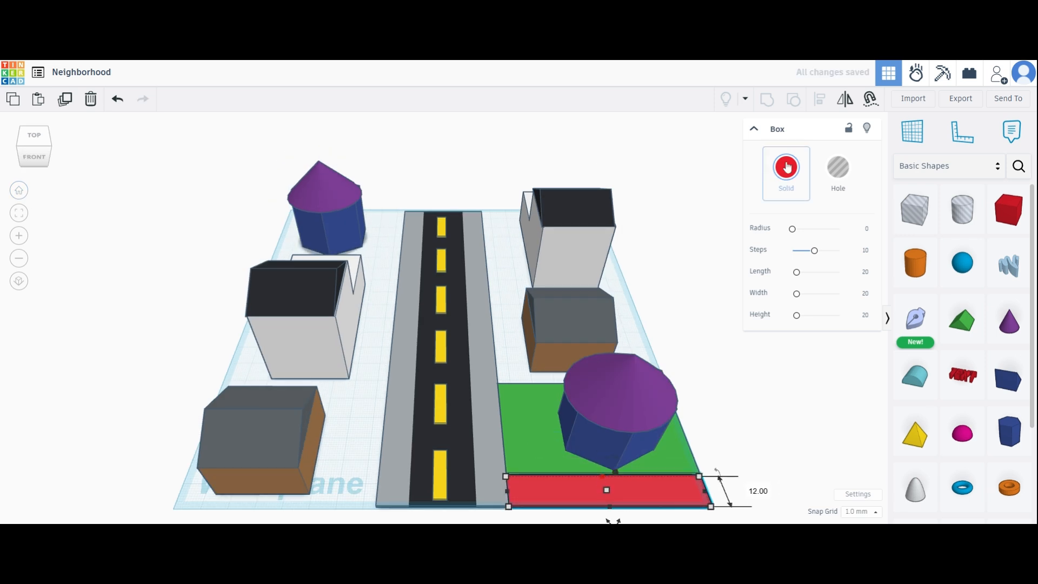
Color the driveway strip light gray and place a copy of it behind the right-hand brown house.
click(787, 167)
click(883, 304)
drag(542, 419, 517, 302)
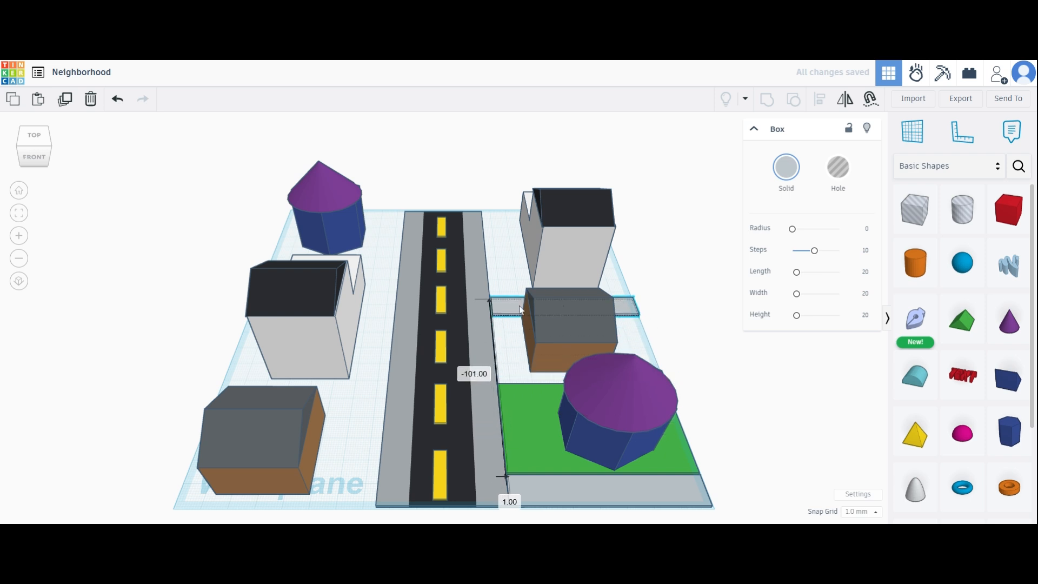
Extend the right-hand green lawn backward to a depth of 86 mm, under the brown house.
click(34, 136)
click(19, 190)
click(519, 420)
drag(580, 384, 567, 316)
click(34, 135)
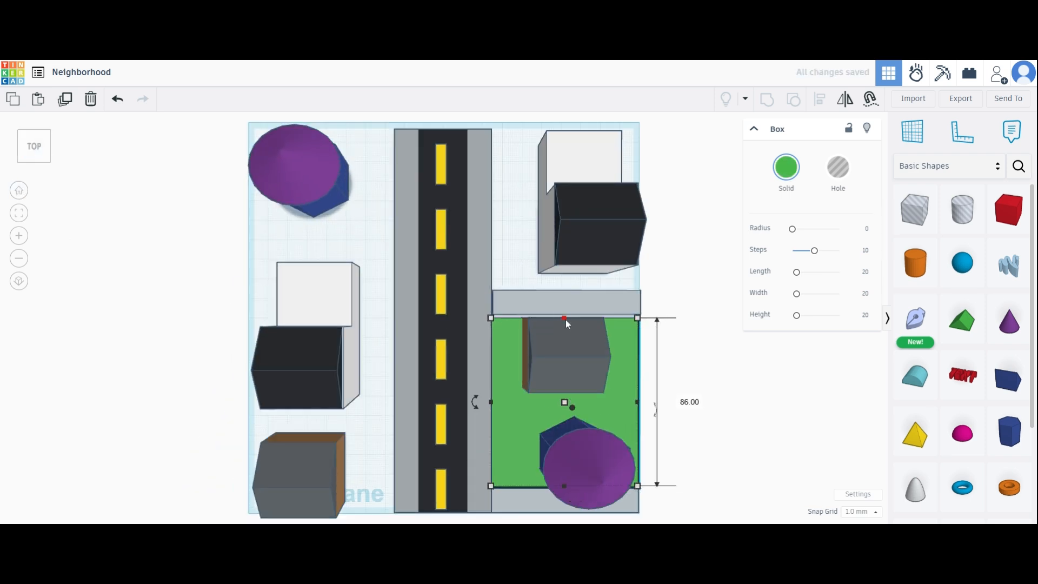
Duplicate the green lawn and fit the copy between the second driveway and the workplane's back edge.
click(19, 190)
click(71, 101)
drag(533, 403, 517, 264)
click(34, 135)
drag(565, 300, 519, 167)
Duplicate the second right-hand driveway, place the copy at the back-right white house and shorten its outer end.
click(519, 303)
click(65, 100)
drag(639, 166, 605, 168)
Copy the back-right lawn to the back-left lot and shorten it to end behind the left white house.
click(517, 238)
click(65, 100)
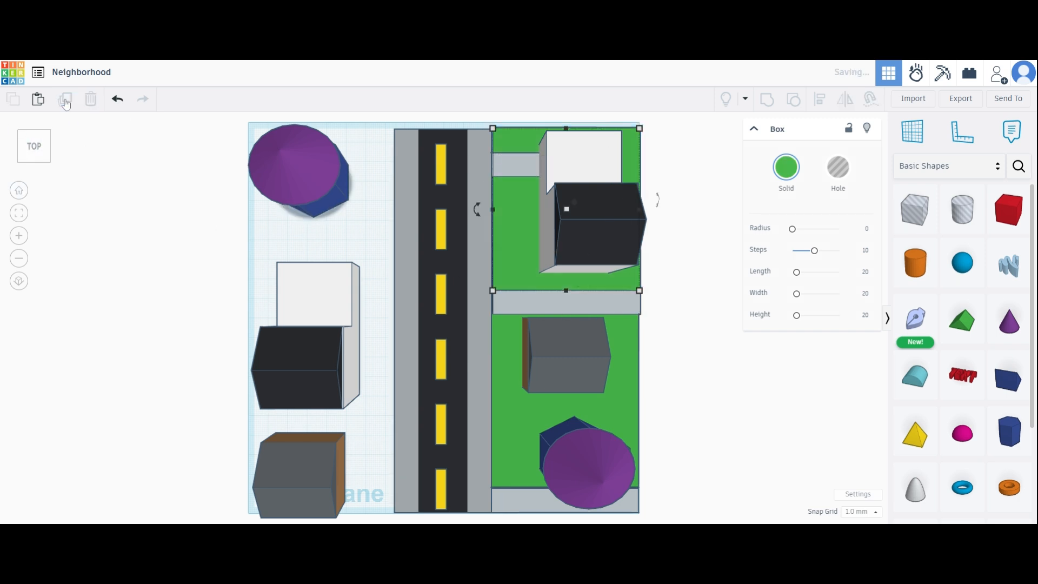
drag(516, 238, 270, 236)
drag(320, 291, 319, 269)
Copy the short driveway to the left white house's side wing and resize its length to 53 mm.
click(510, 168)
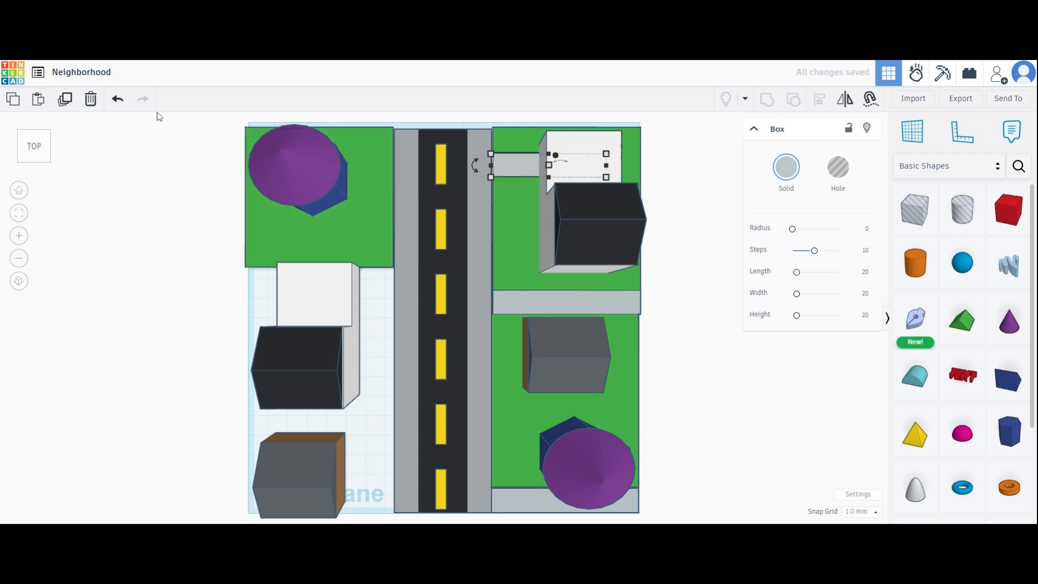
click(65, 100)
drag(510, 168, 299, 300)
drag(34, 155, 65, 144)
drag(316, 457, 334, 434)
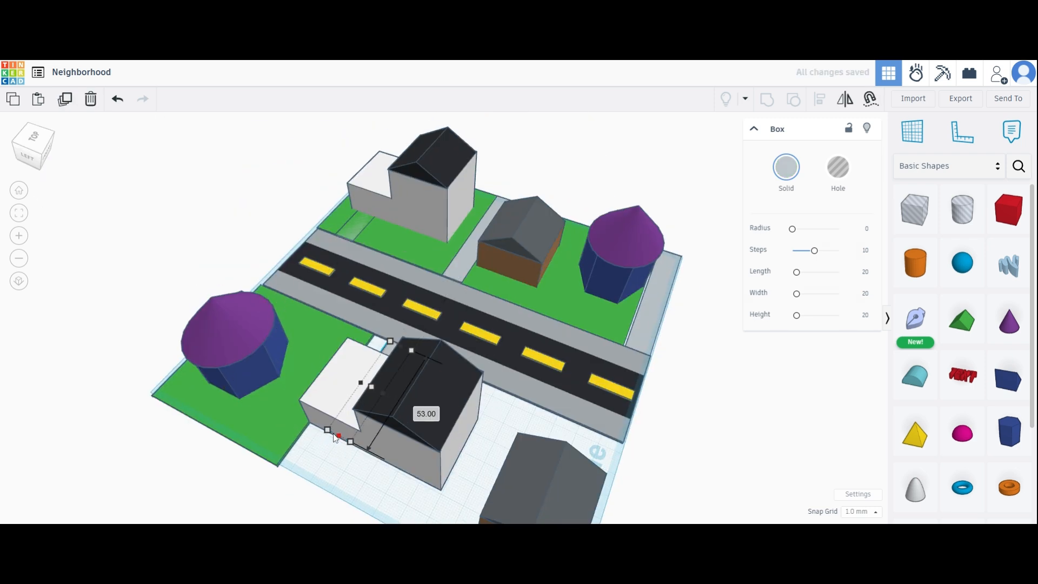
Widen the left driveway backward until it meets the back-left lawn.
mouse_move(40, 147)
mouse_down()
mouse_move(8, 140)
mouse_move(30, 153)
mouse_up()
click(692, 233)
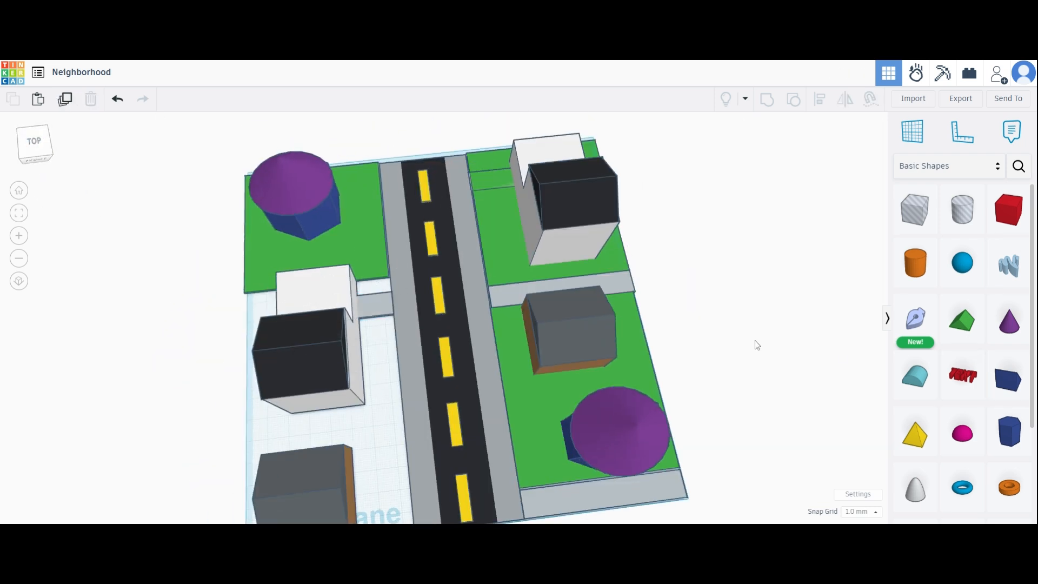
click(372, 304)
drag(339, 297, 339, 283)
Raise the back-right driveway by 1 mm so it shows above the lawn.
click(508, 212)
scroll(498, 192, up, 5)
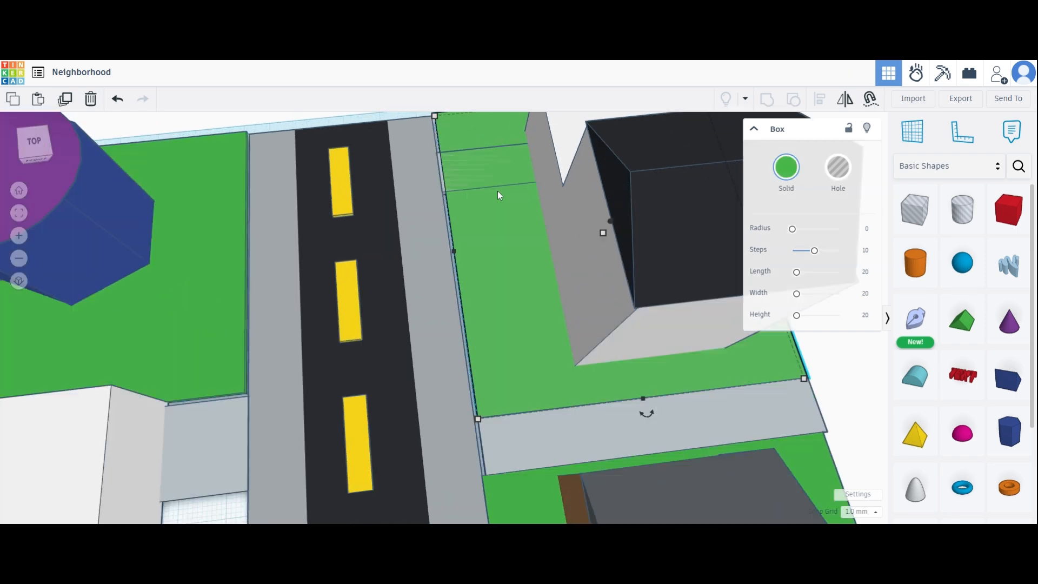
drag(34, 142, 89, 120)
click(359, 264)
drag(288, 211, 287, 206)
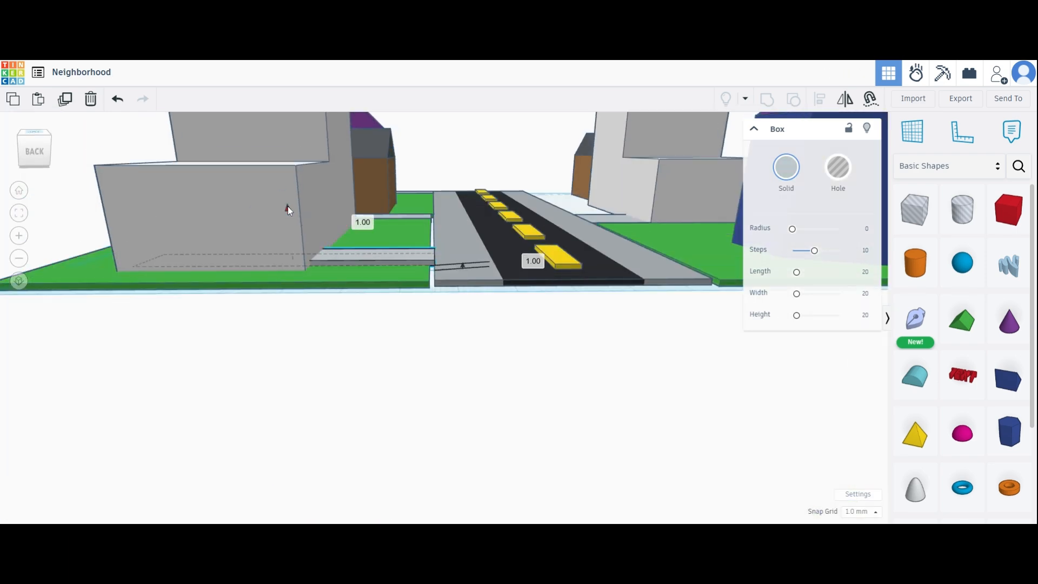
click(19, 190)
Copy the green lawn to the left side in front of the driveway and resize its depth to about 63 mm.
click(498, 261)
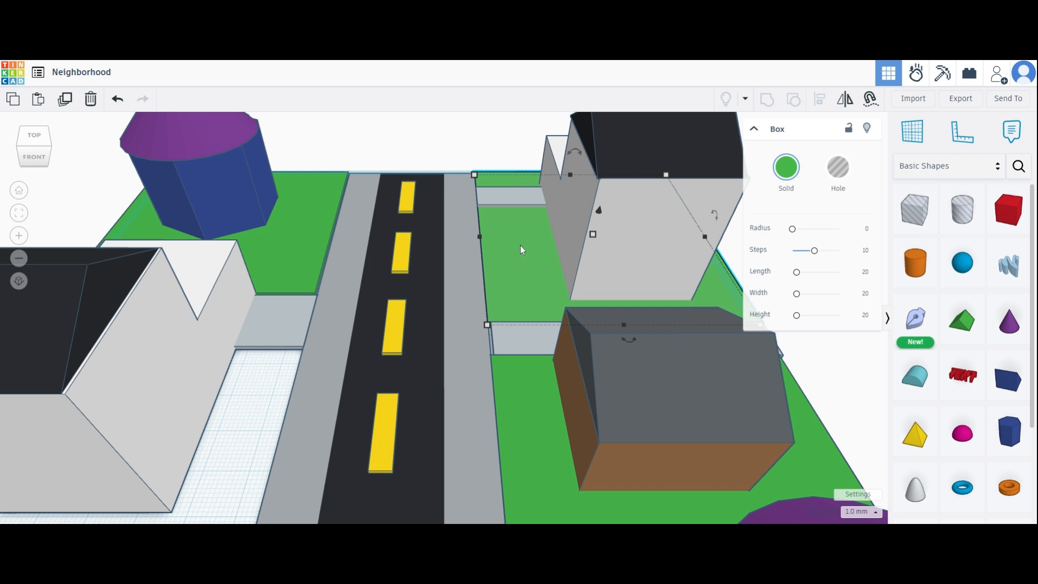
scroll(270, 242, down, 5)
click(372, 394)
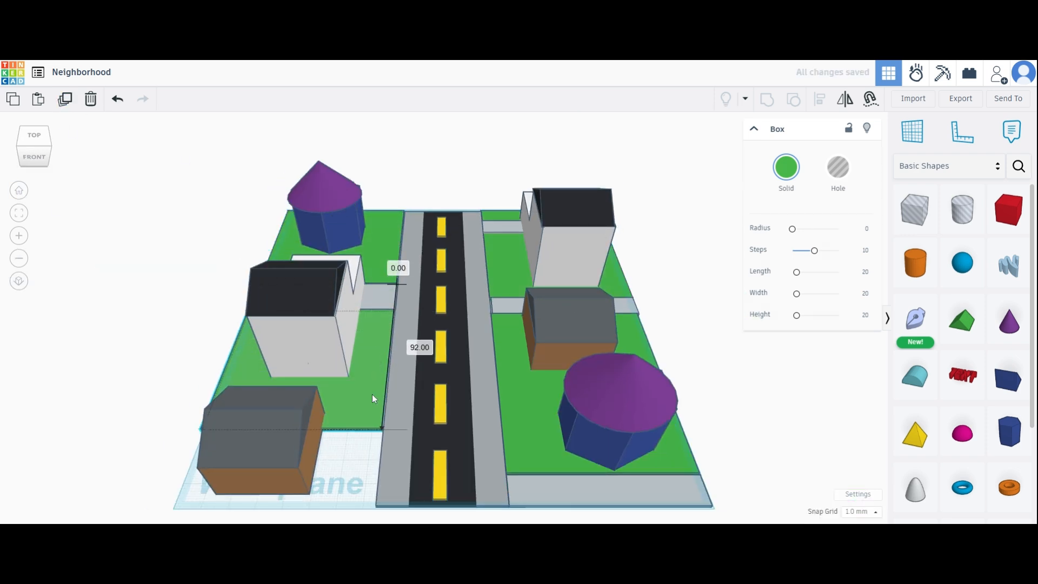
click(36, 144)
click(1008, 210)
click(247, 286)
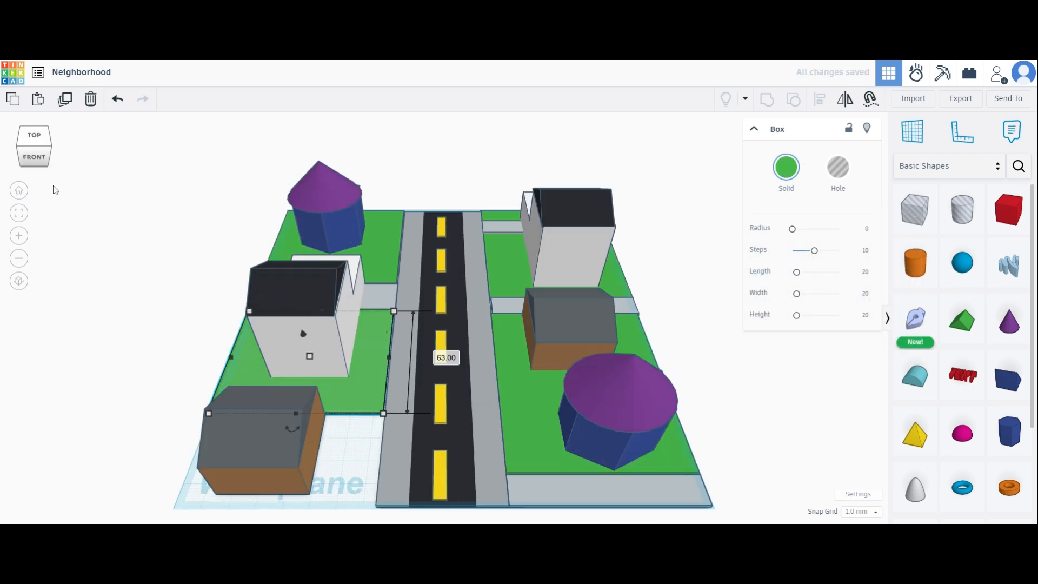
Reposition the left brown house on the lawn and extend that lawn forward past the house's front wall.
drag(279, 450, 296, 484)
click(356, 391)
click(588, 502)
click(364, 396)
Copy the front-right driveway to the front-left edge and reduce its depth to 9 mm.
click(562, 494)
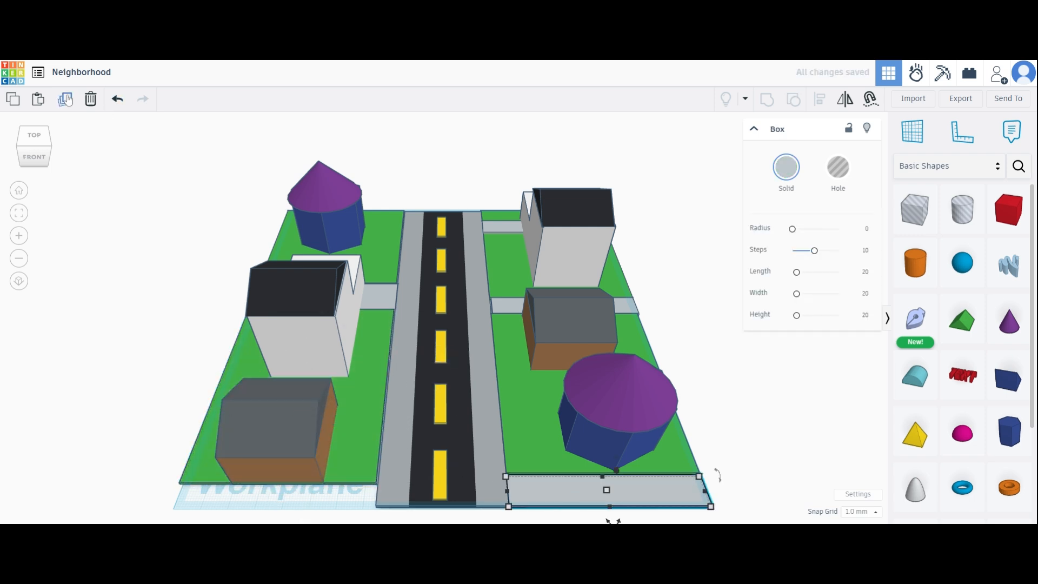
click(65, 99)
drag(555, 506, 218, 507)
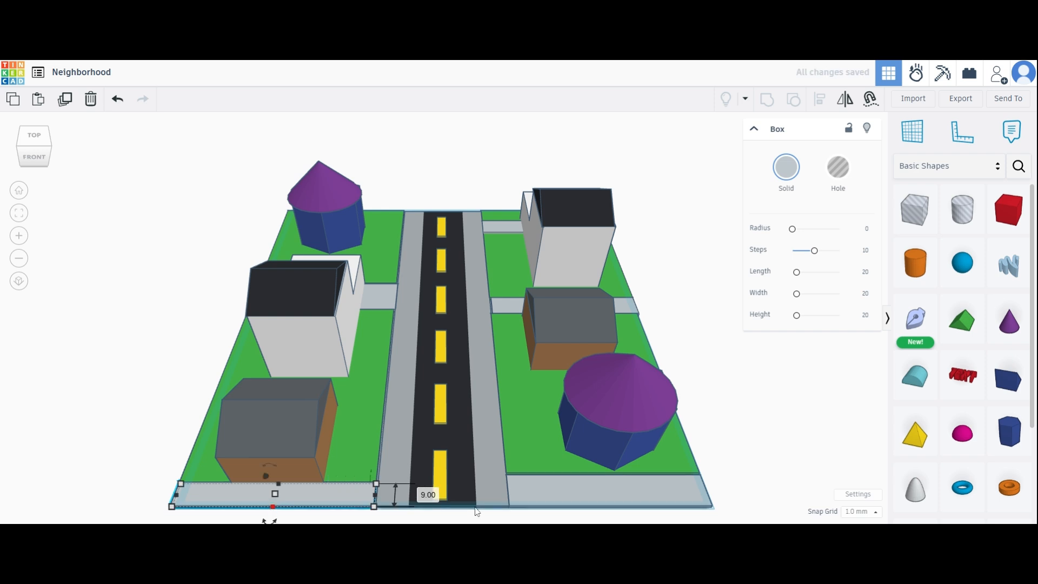
Shorten the front-left driveway and fill the corner beside it with a flat green box 21 mm wide.
click(1009, 210)
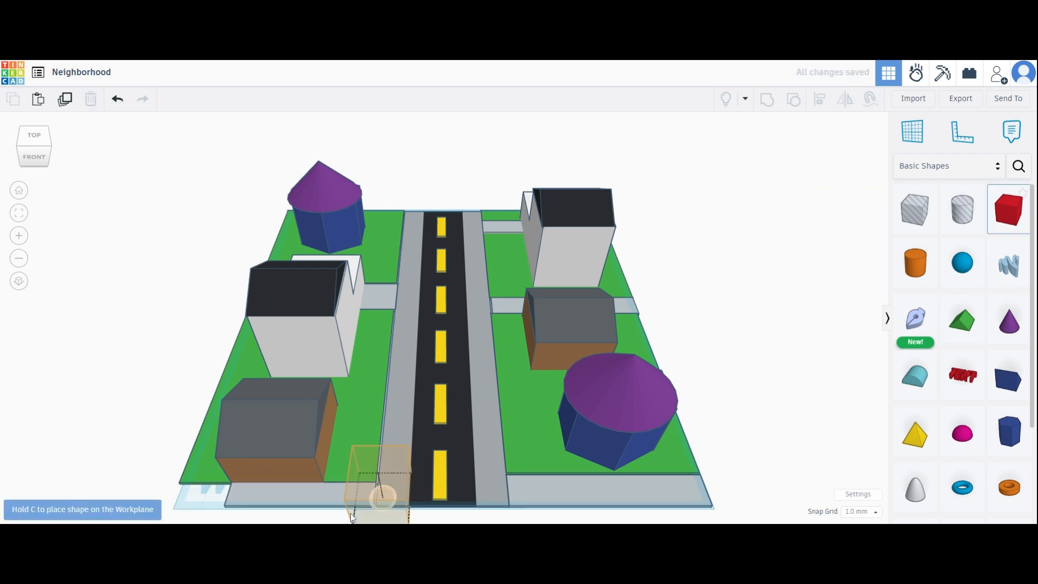
click(196, 510)
scroll(197, 511, down, 5)
mouse_move(38, 156)
mouse_down()
mouse_move(46, 150)
mouse_move(41, 158)
mouse_up()
drag(261, 285, 332, 316)
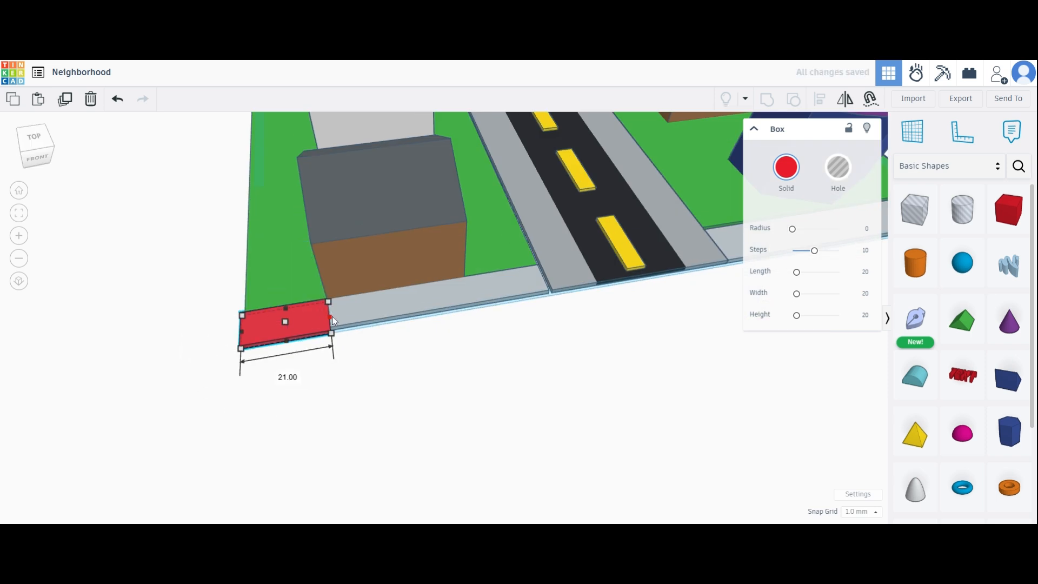
click(786, 167)
click(732, 280)
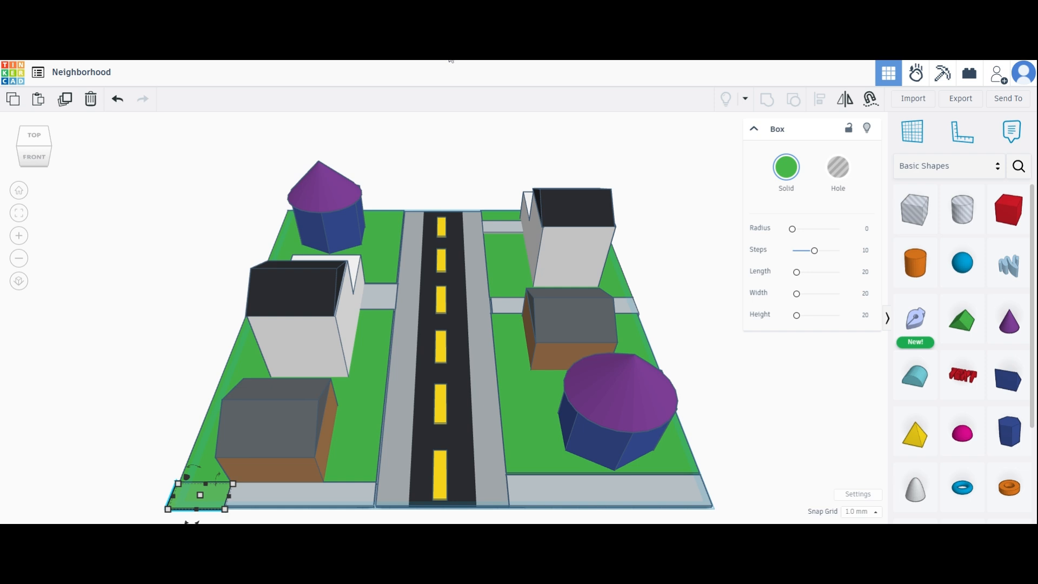
Search the shape library for window and place the Window 4 Pane shape in the scene.
click(451, 281)
click(1018, 166)
text(window)
drag(1006, 287, 490, 440)
right_drag(503, 433, 346, 389)
Resize, turn and position the four-pane window on the left brown house's wall facing the road.
drag(312, 200, 323, 281)
scroll(324, 292, up, 3)
drag(395, 336, 216, 420)
drag(167, 328, 149, 252)
right_drag(232, 335, 232, 314)
scroll(175, 284, up, 3)
drag(168, 252, 142, 205)
drag(216, 318, 197, 325)
drag(120, 343, 129, 342)
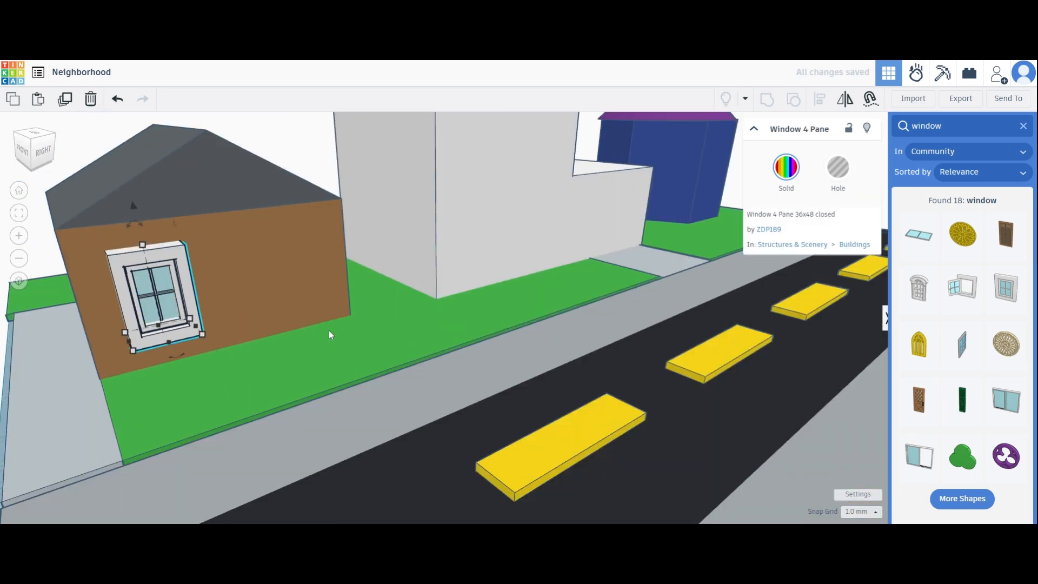
Search the community shape library for door and place the black Solid Panel Door beside the left brown house.
click(20, 213)
double_click(927, 126)
text(door)
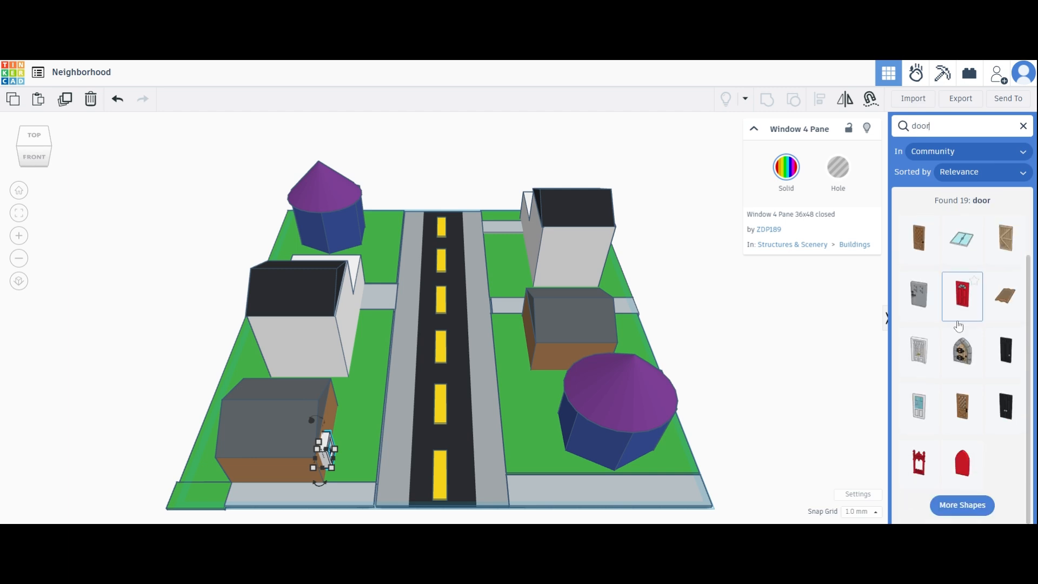
click(1006, 350)
click(374, 410)
click(354, 403)
Turn the door to face the road and set it against the left brown house's wall beside the window.
right_drag(109, 240, 16, 211)
scroll(319, 275, up, 4)
drag(367, 321, 334, 278)
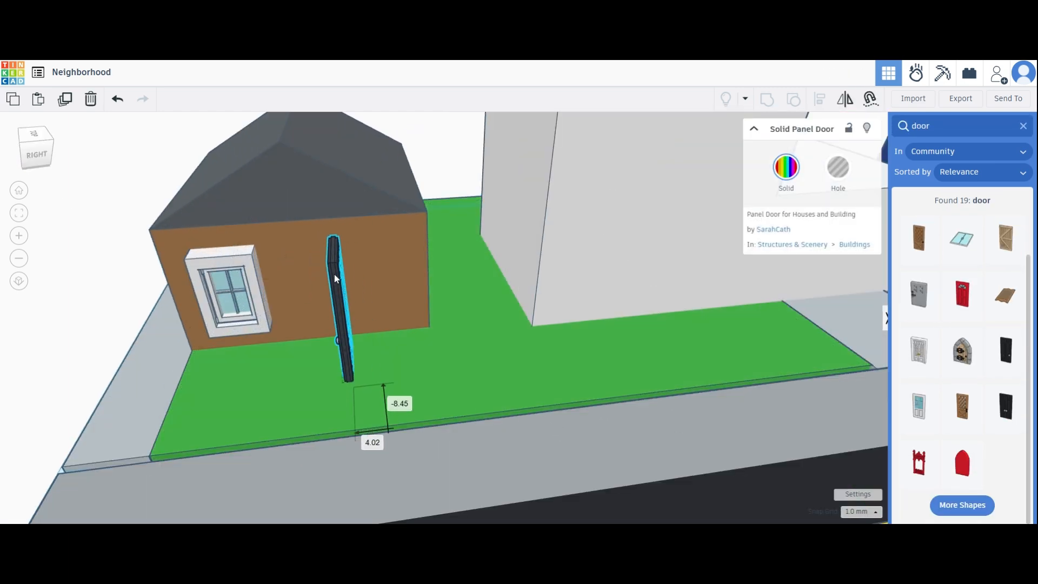
drag(351, 394, 397, 362)
drag(345, 290, 366, 269)
mouse_move(38, 155)
mouse_down()
mouse_move(21, 150)
mouse_move(43, 157)
mouse_up()
scroll(400, 303, up, 3)
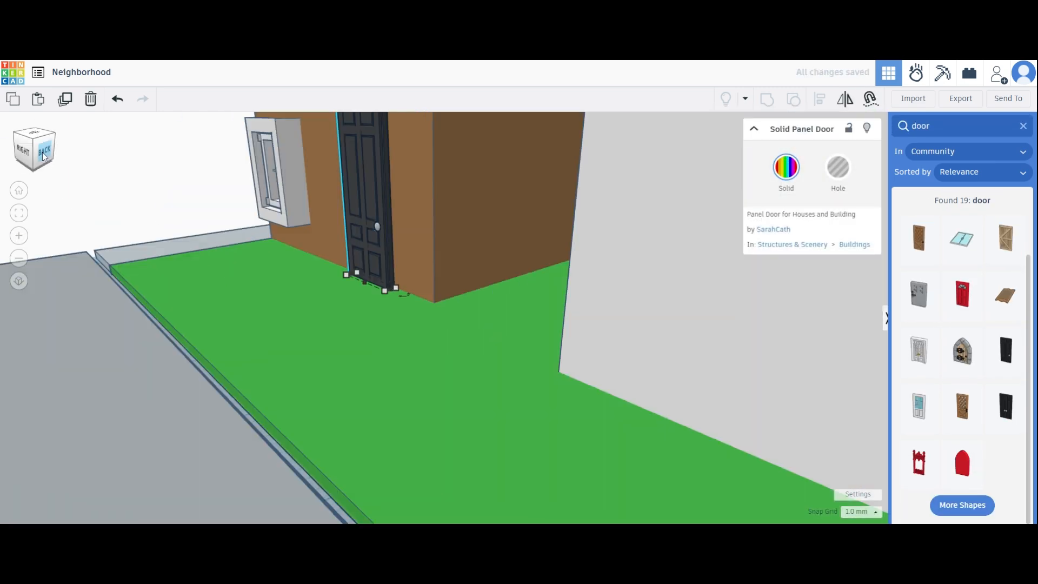
Reduce the height of the brown house's door to 16 mm.
click(19, 192)
right_drag(127, 267, 44, 241)
scroll(287, 322, up, 5)
drag(280, 265, 285, 291)
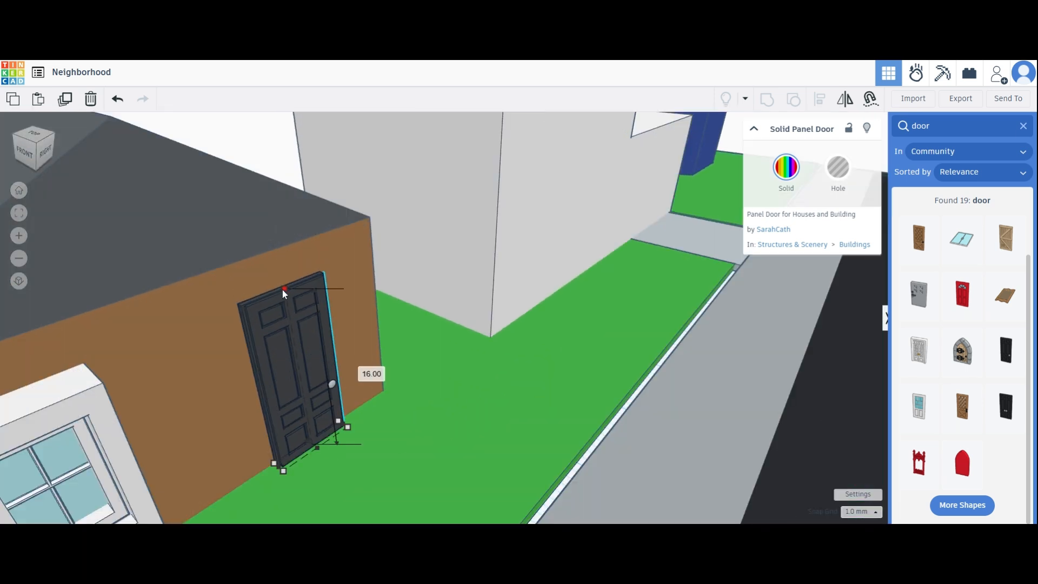
Delete the right brown house and put a duplicate of the left brown house with its window and door there.
click(19, 192)
click(677, 266)
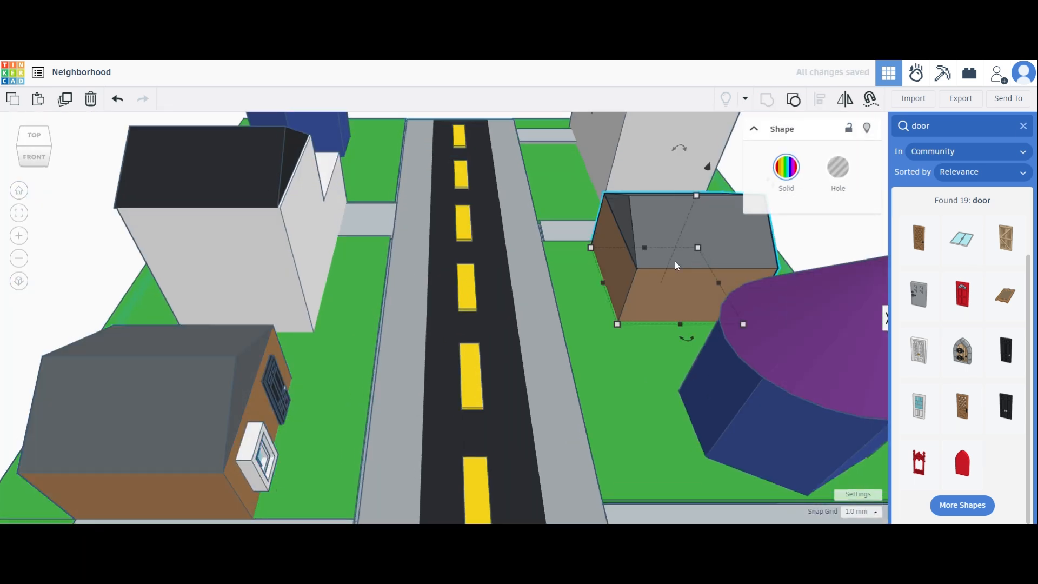
key(Delete)
click(182, 403)
click(66, 99)
drag(198, 408, 758, 244)
scroll(752, 274, up, 5)
scroll(749, 272, down, 5)
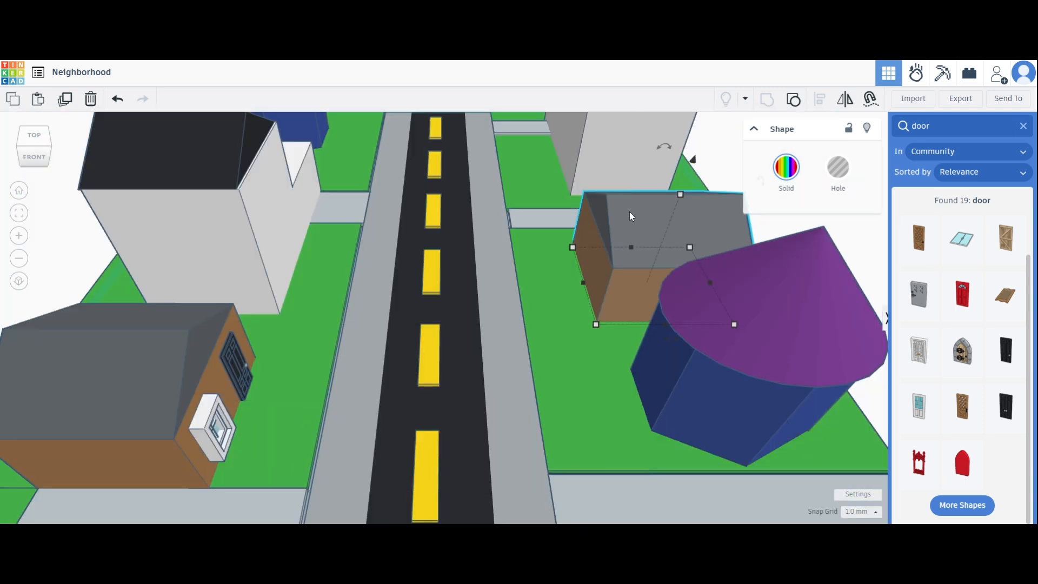
Turn the duplicated brown house to face the road and shift it 3 mm along both axes on its lot.
right_drag(629, 212, 266, 350)
scroll(266, 350, down, 3)
drag(488, 511, 431, 355)
drag(485, 417, 496, 423)
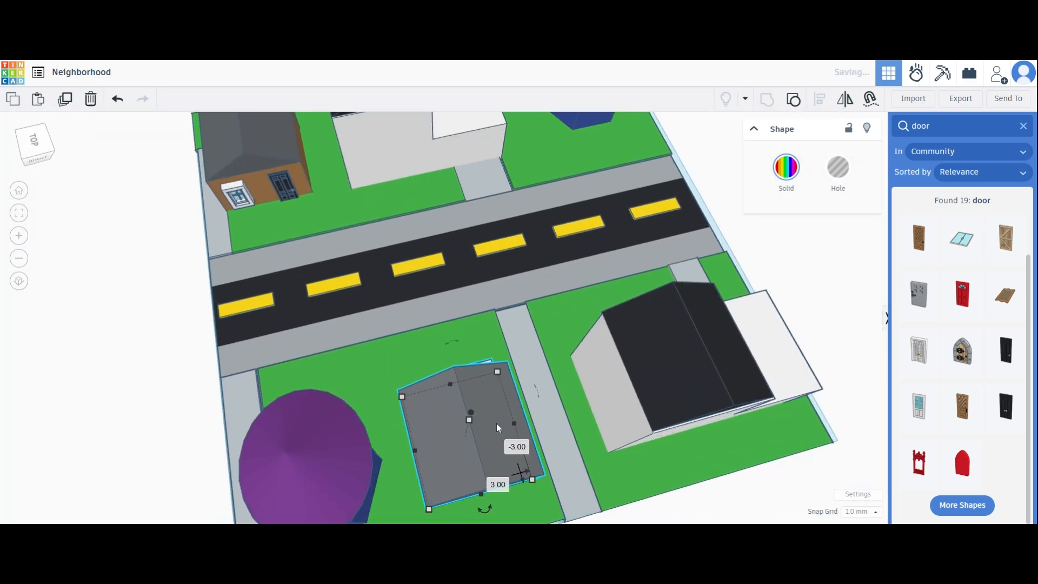
Clear the shape search and place a red box on the driveway in front of the left white house's garage.
click(19, 190)
right_drag(725, 303, 438, 255)
scroll(438, 255, up, 5)
click(1023, 126)
click(1008, 209)
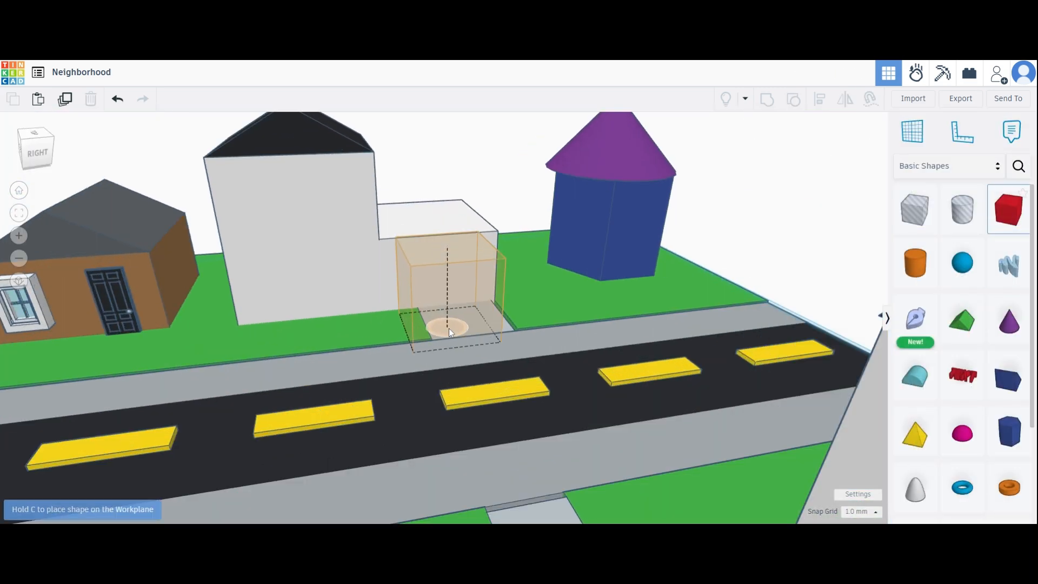
click(450, 329)
Set the red box's height to 10 mm and its width along the road to 15 mm.
click(450, 250)
click(488, 290)
text(10)
key(Return)
click(416, 353)
click(472, 368)
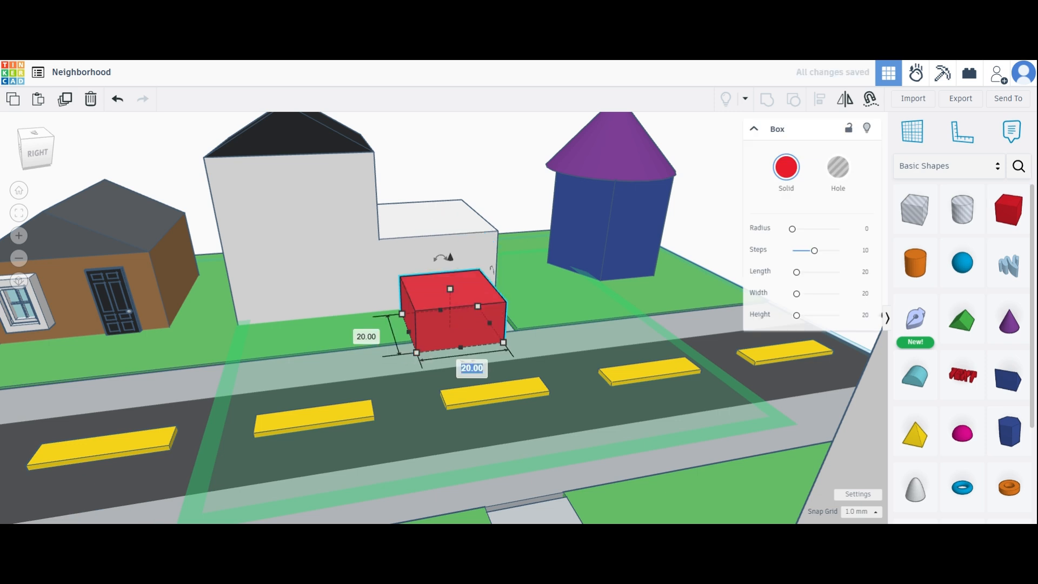
text(15)
key(Return)
Move the box into the garage block, make it a hole and group it with the left white house.
drag(448, 309, 399, 220)
click(838, 167)
shift+click(460, 247)
key(ctrl+g)
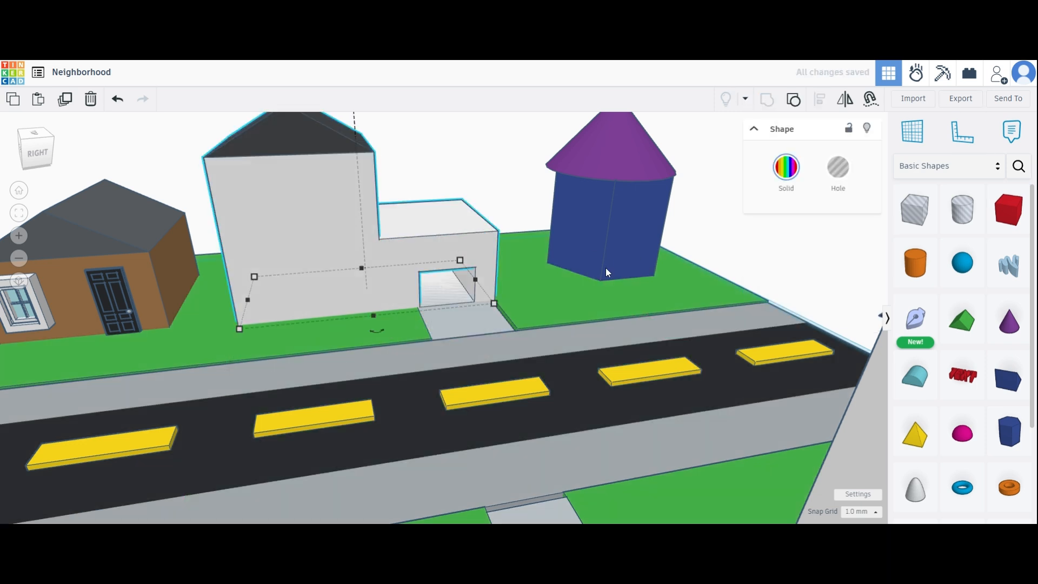
Undo the grouping, resize the hole box to about 110 by 15 mm and group it with the white house again.
key(ctrl+z)
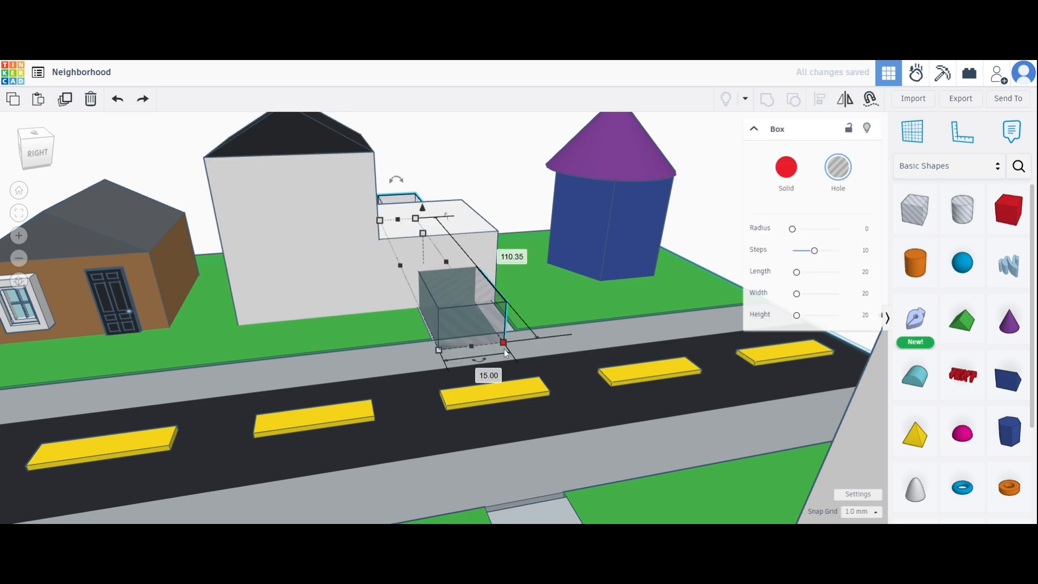
key(Return)
shift+click(351, 254)
key(ctrl+g)
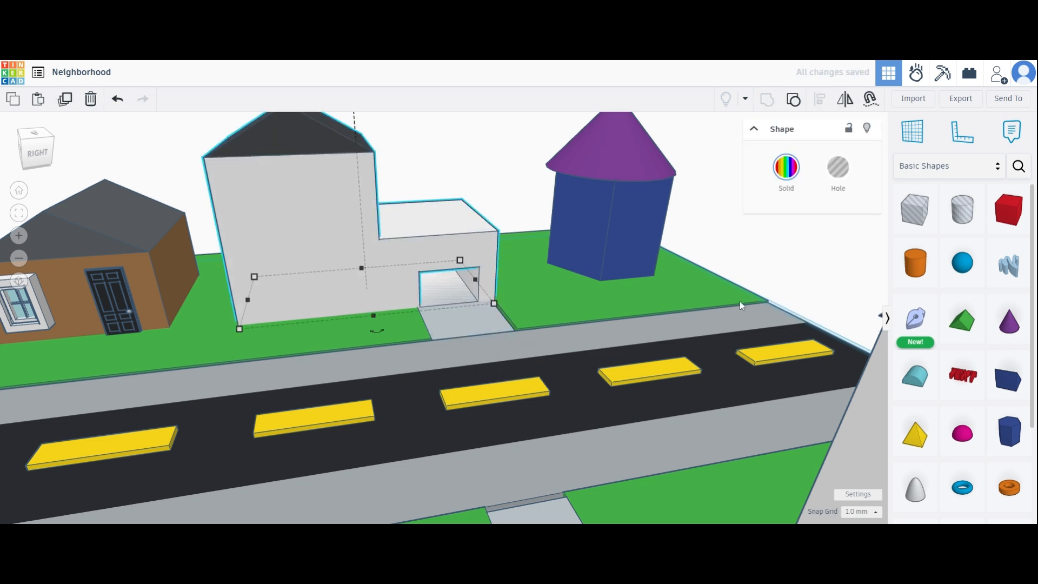
Ungroup the left brown house to separate its window and door from the walls.
click(50, 258)
click(81, 401)
click(60, 298)
scroll(59, 297, up, 5)
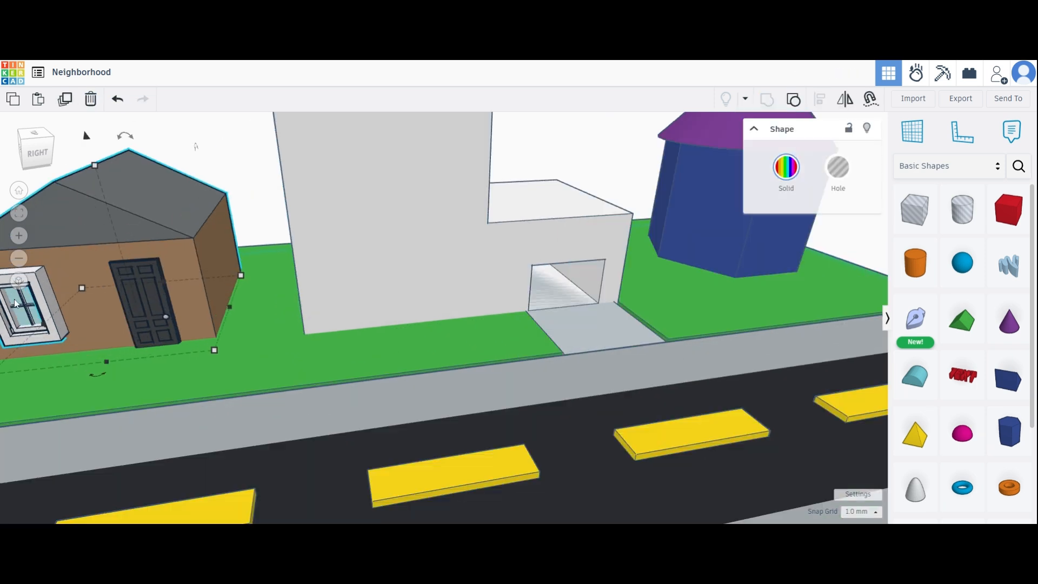
click(793, 100)
click(341, 335)
click(125, 303)
Duplicate the left brown house's four-pane window and move the copy about 57 mm along the road to the white house.
click(18, 190)
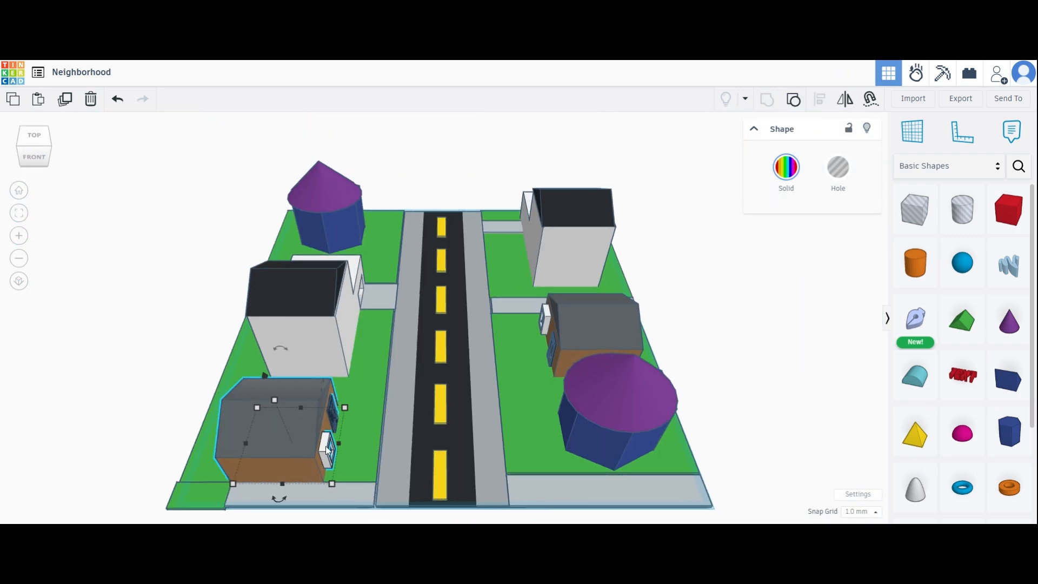
click(331, 447)
scroll(328, 449, up, 5)
key(ctrl+d)
drag(323, 450, 408, 257)
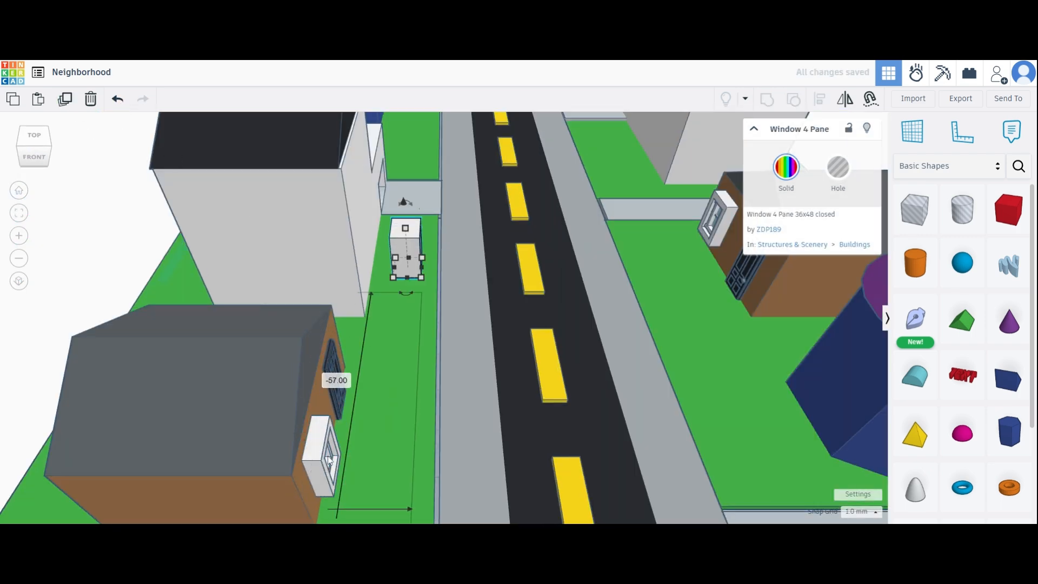
Try black and white as the copied window's color, then restore its Multicolor setting.
drag(37, 157, 8, 145)
scroll(630, 332, up, 5)
click(786, 167)
click(906, 306)
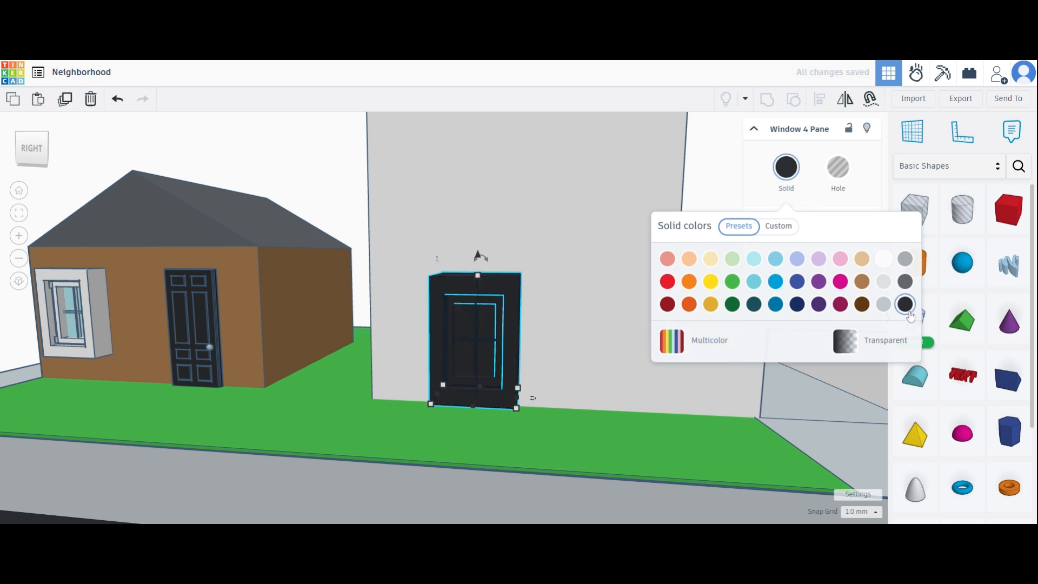
click(884, 263)
click(708, 342)
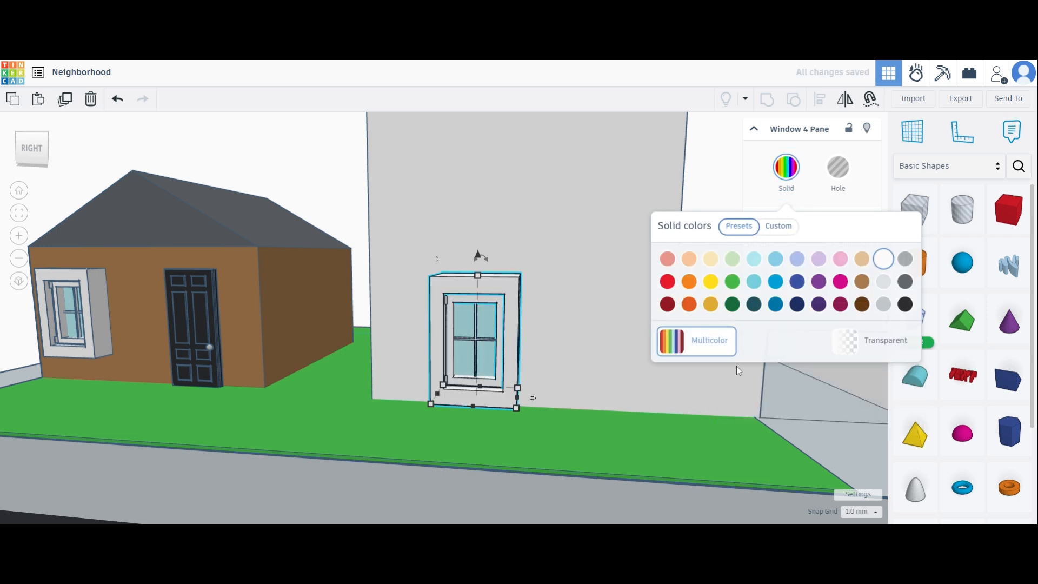
Duplicate the window and raise the copy to the white house's upper floor, on the side nearest the brown house.
click(14, 193)
mouse_move(35, 150)
mouse_down()
mouse_move(16, 140)
mouse_move(15, 155)
mouse_up()
scroll(392, 271, up, 5)
key(ctrl+d)
drag(349, 304, 279, 311)
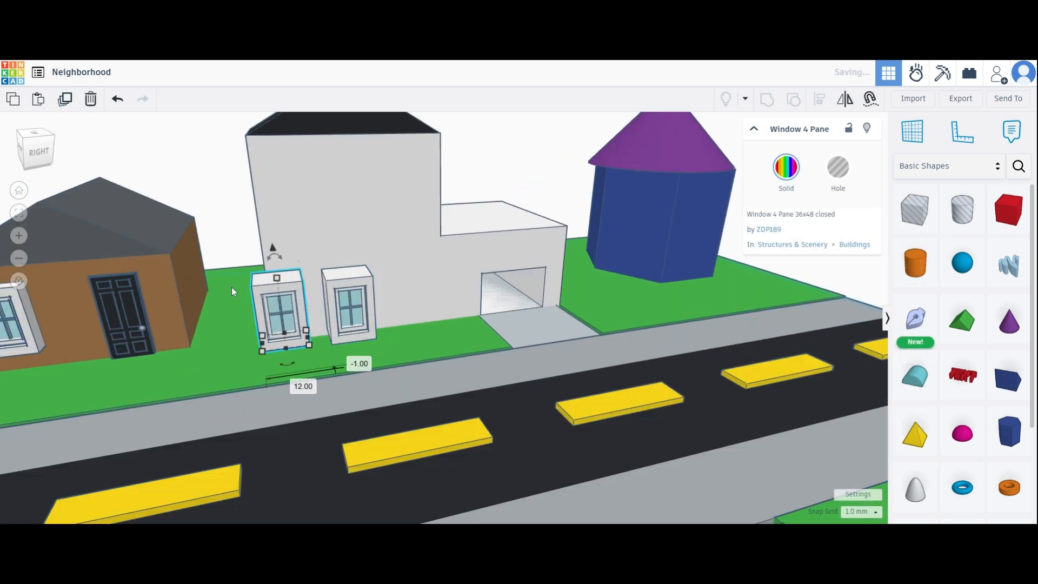
drag(275, 250, 318, 170)
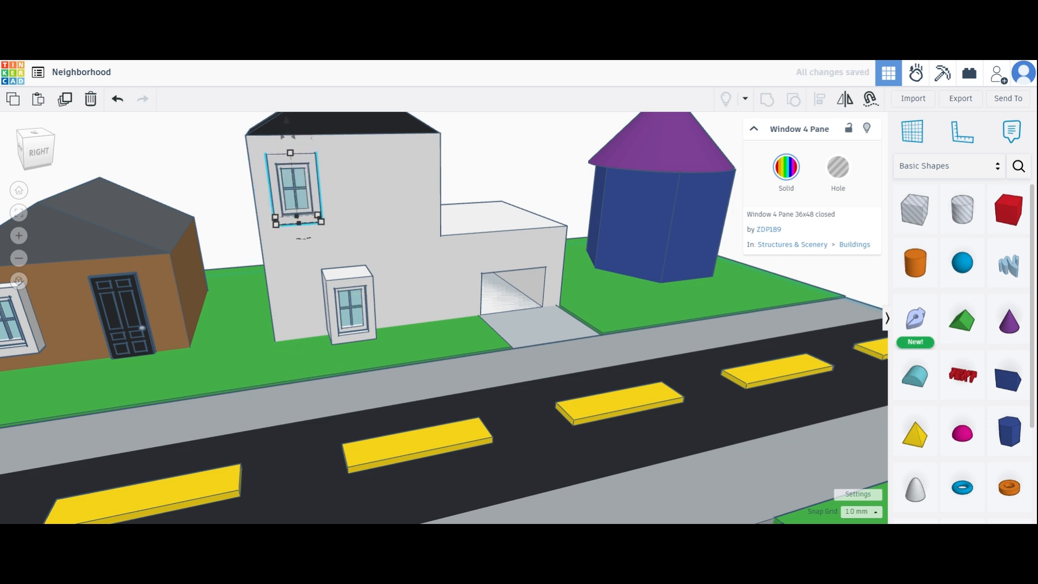
Raise the other window to the upper floor on the garage side and align both windows with the white house's wall.
drag(352, 304, 399, 298)
drag(395, 236, 394, 115)
drag(315, 188, 320, 187)
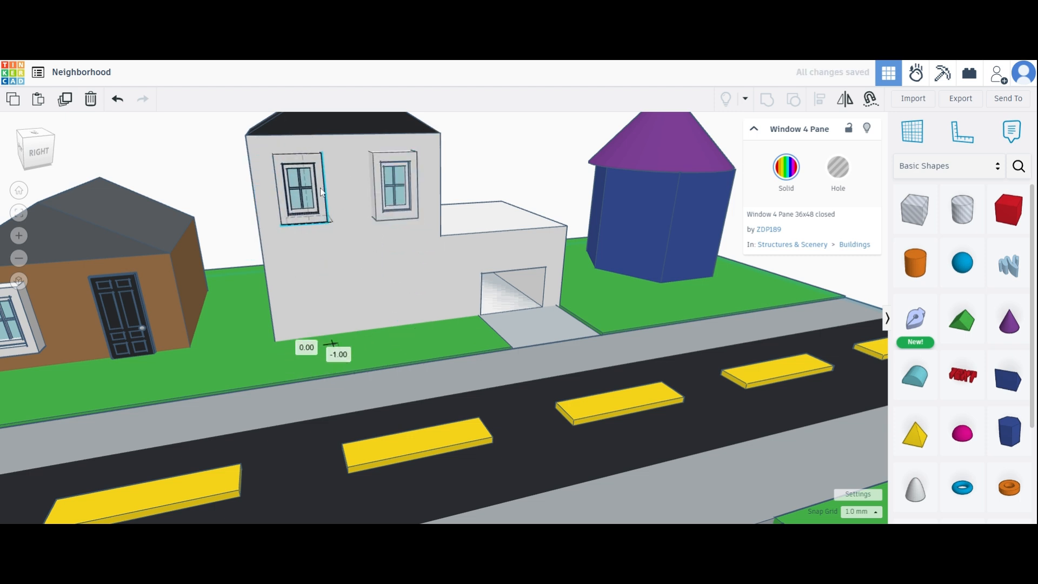
click(413, 187)
key(Up)
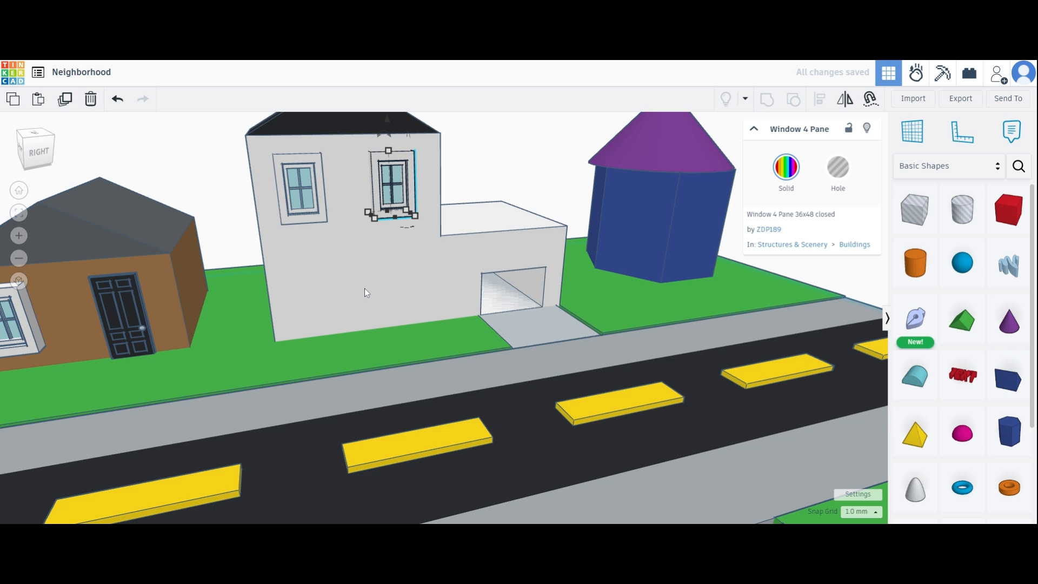
Duplicate an upper window down to the white house's ground floor and widen the copy to 12 mm.
click(323, 214)
click(70, 103)
drag(296, 122, 304, 218)
drag(338, 310, 352, 308)
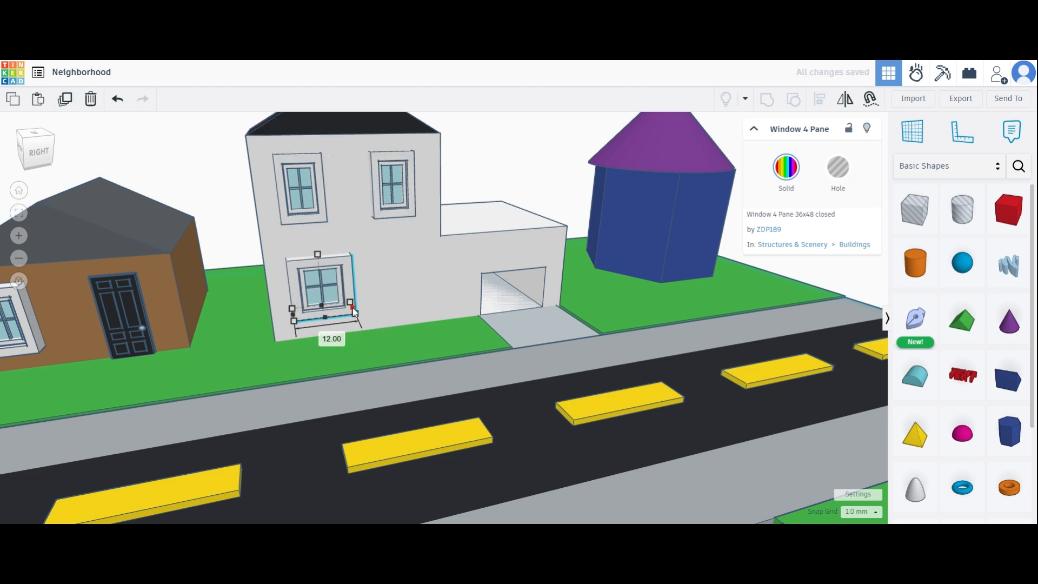
Copy the brown house's door onto the left white house's ground floor, between the lower window and the garage.
click(109, 313)
click(395, 296)
alt+drag(116, 314, 407, 239)
scroll(416, 324, up, 8)
drag(301, 349, 273, 351)
drag(470, 318, 485, 320)
scroll(356, 261, down, 7)
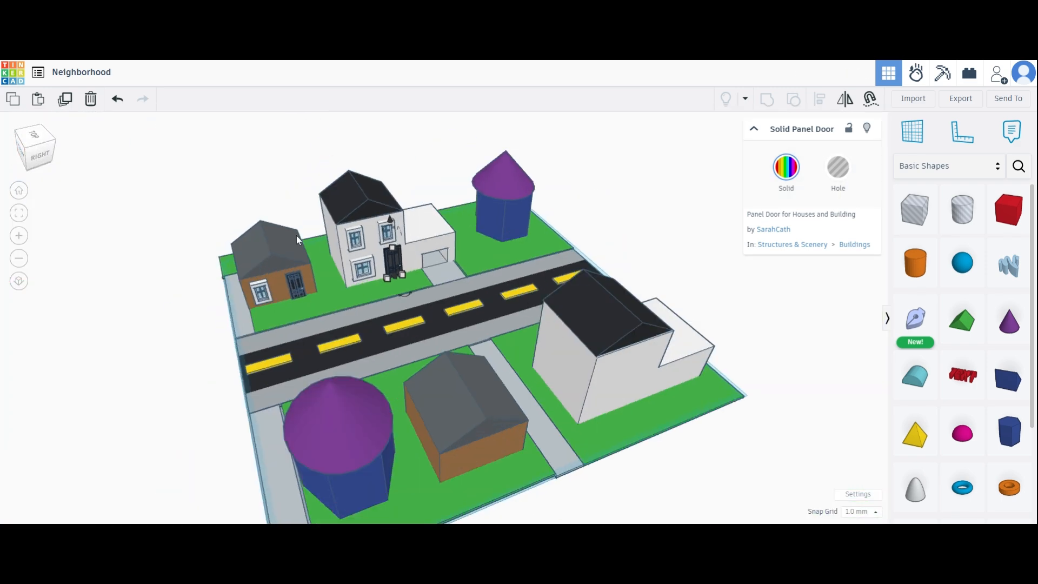
Replace the right white house with a copy of the left white house and its windows, turned to face the road.
click(297, 236)
scroll(296, 236, up, 5)
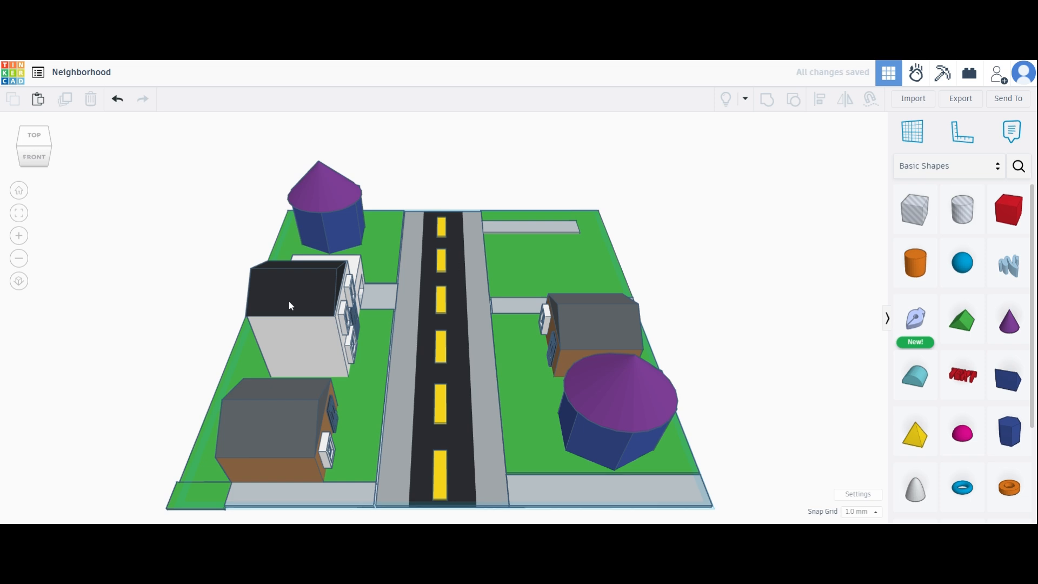
alt+drag(289, 306, 596, 207)
drag(574, 325, 544, 213)
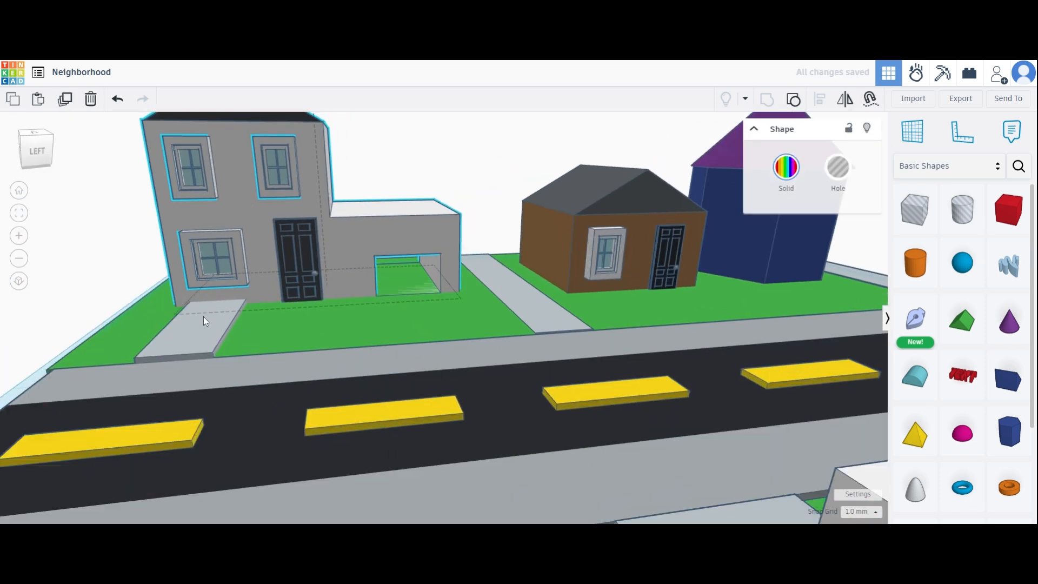
Move the rear-right driveway in line with the copied house's garage, extend it to 73 mm and widen both sides.
drag(204, 321, 419, 316)
drag(400, 266, 402, 258)
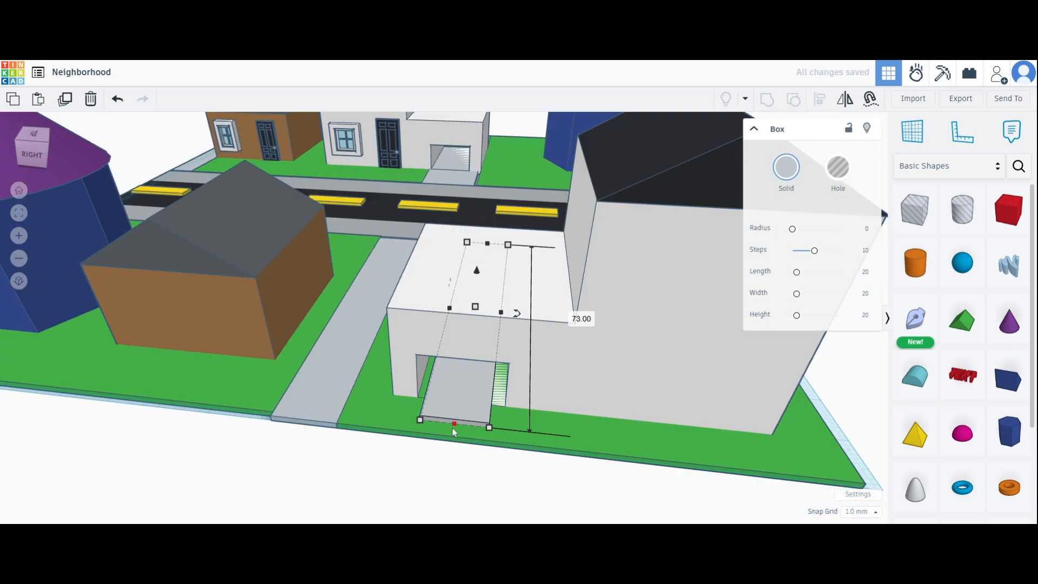
drag(501, 313, 515, 319)
drag(449, 308, 437, 311)
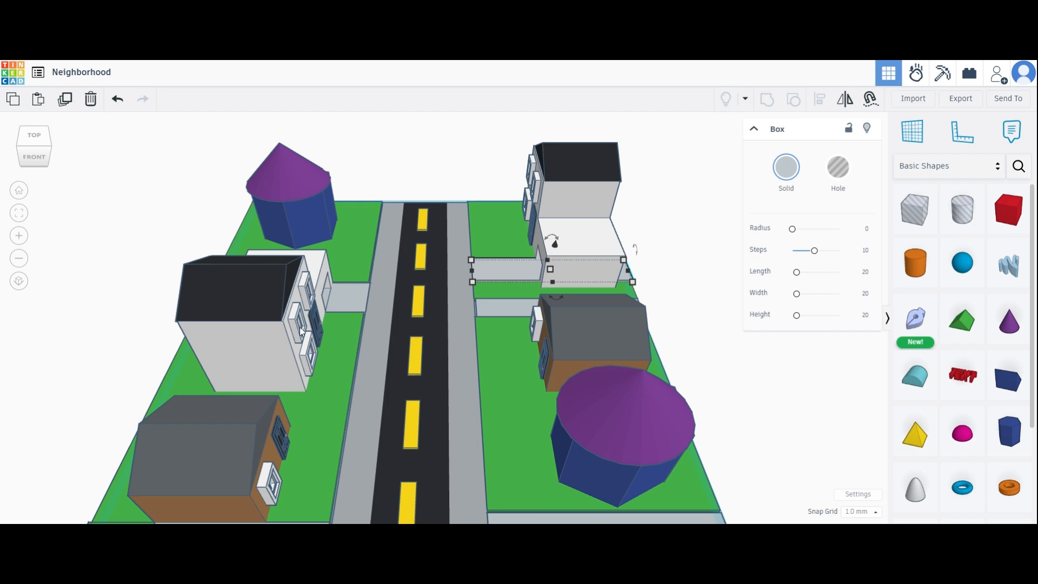
Ungroup the left white house and duplicate one of its windows over to the front-right blue house.
click(301, 332)
key(ctrl+shift+g)
click(297, 327)
key(ctrl+d)
drag(297, 327, 584, 489)
Turn the copied window toward the front of the blue house, lower it and move it against the front wall.
right_drag(587, 486, 697, 413)
scroll(676, 392, up, 5)
drag(668, 319, 610, 348)
right_drag(703, 411, 649, 365)
drag(650, 365, 693, 376)
drag(719, 489, 546, 434)
drag(697, 144, 702, 245)
drag(648, 368, 709, 351)
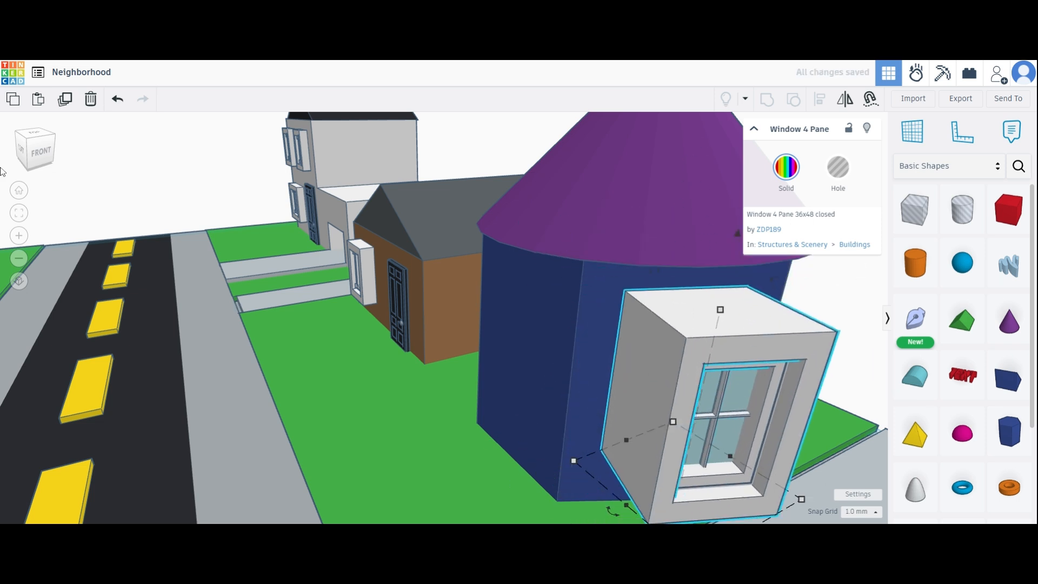
Push the window into the blue house's front wall and fine-tune its rotation to match the wall's angle.
right_drag(503, 292, 602, 312)
drag(601, 310, 566, 271)
right_drag(411, 335, 183, 279)
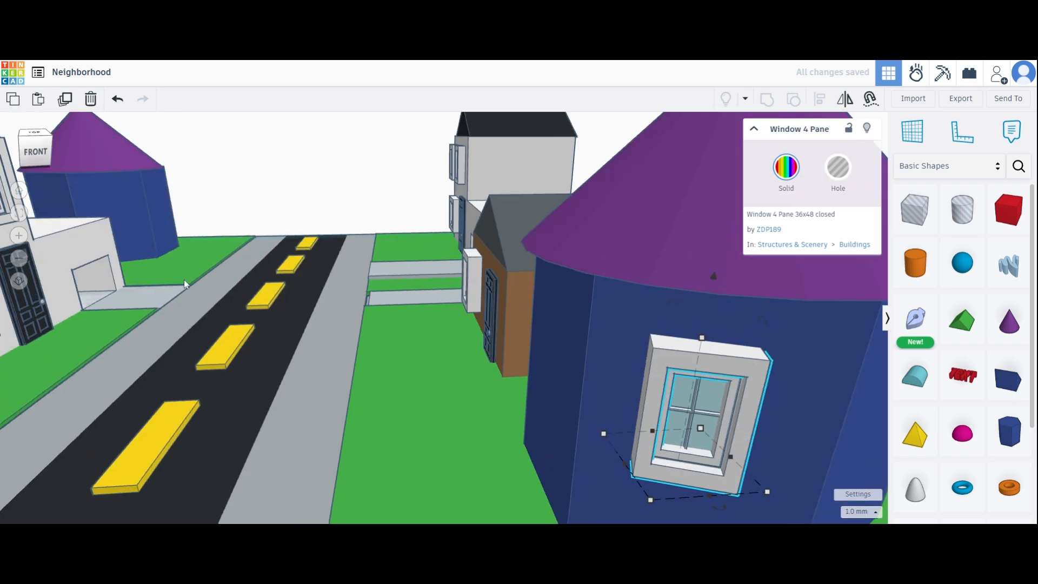
drag(719, 507, 732, 502)
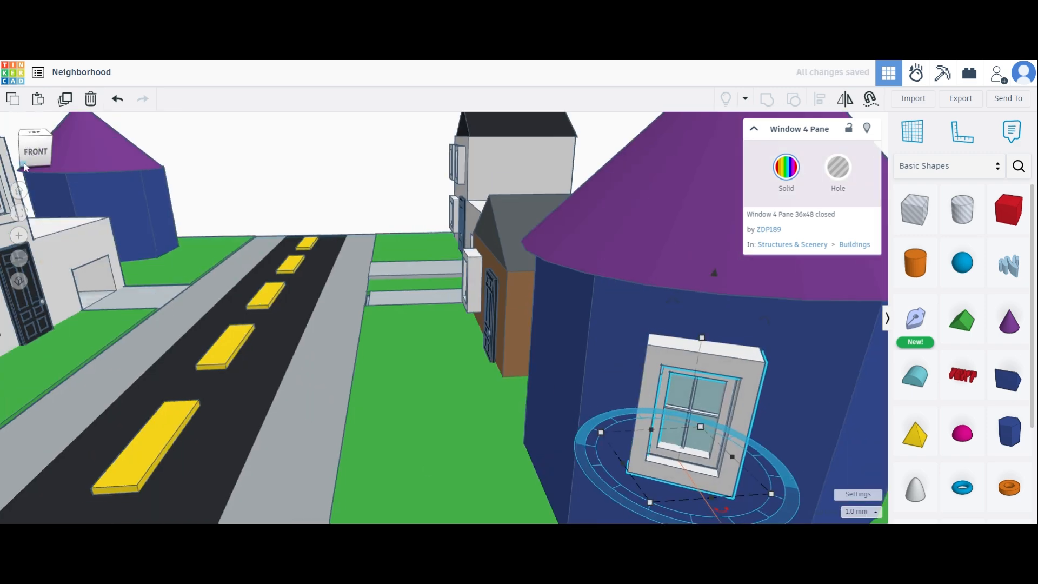
Bring another window copy to the blue house, turn it about 130° and fit it into the wall facing the brown house.
drag(35, 151, 85, 149)
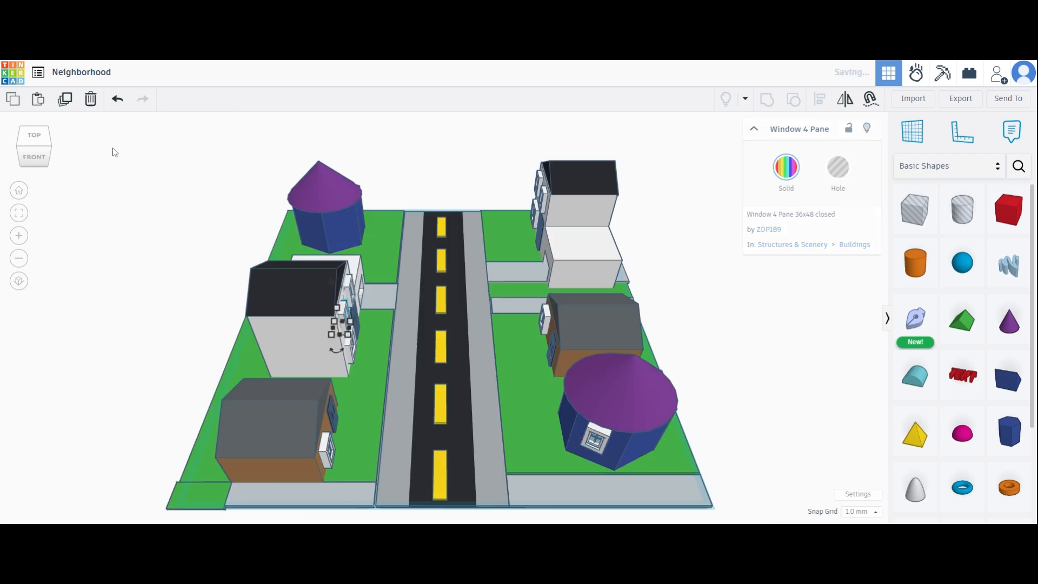
click(33, 141)
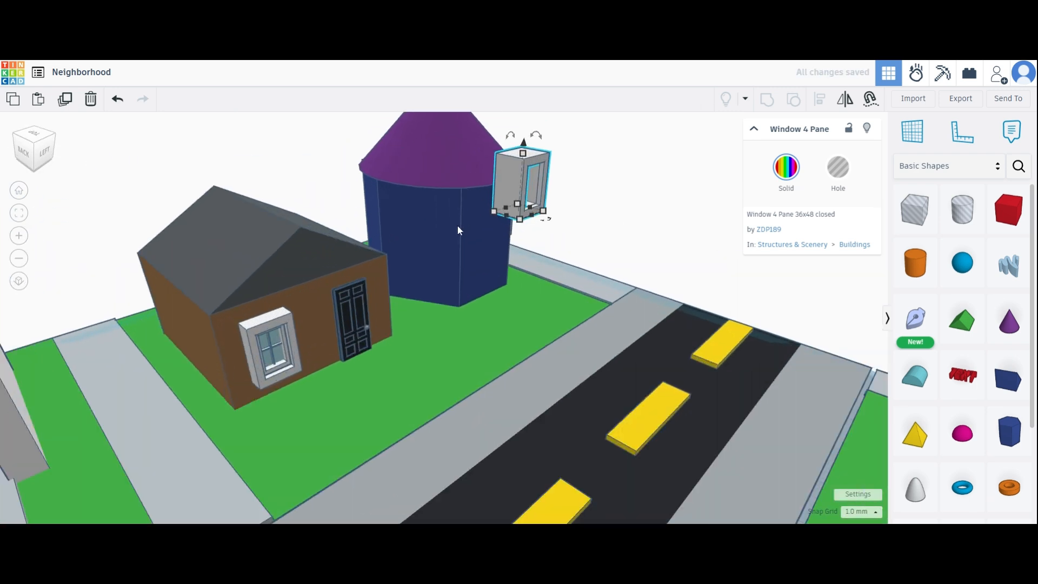
drag(459, 227, 477, 186)
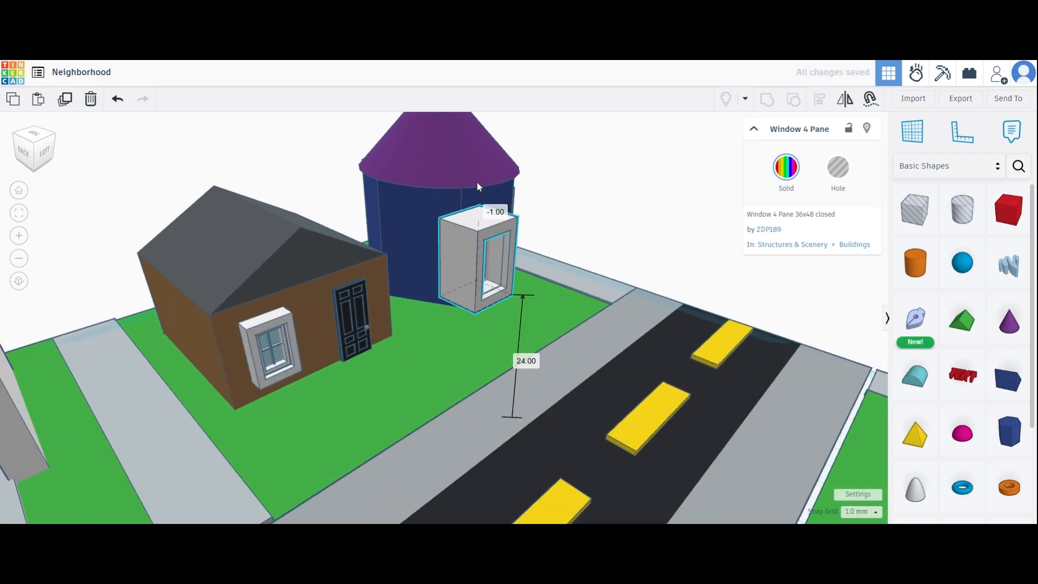
scroll(461, 310, up, 5)
scroll(399, 219, down, 3)
drag(399, 219, 418, 248)
drag(479, 343, 454, 296)
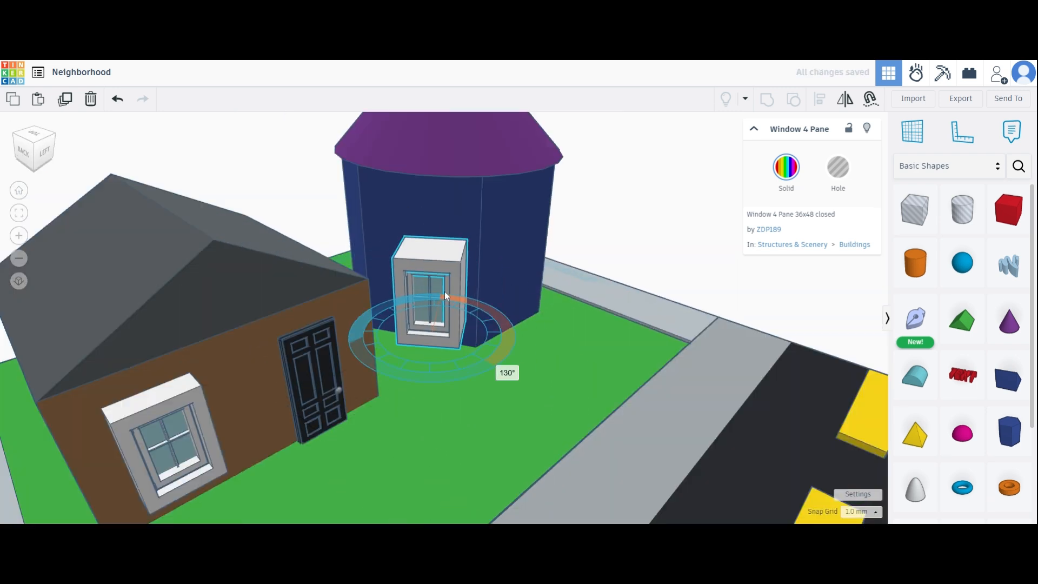
drag(448, 258, 437, 218)
Ungroup the right brown house and duplicate its door onto the blue house's road-facing wall.
click(324, 343)
click(797, 98)
click(643, 217)
drag(317, 361, 374, 352)
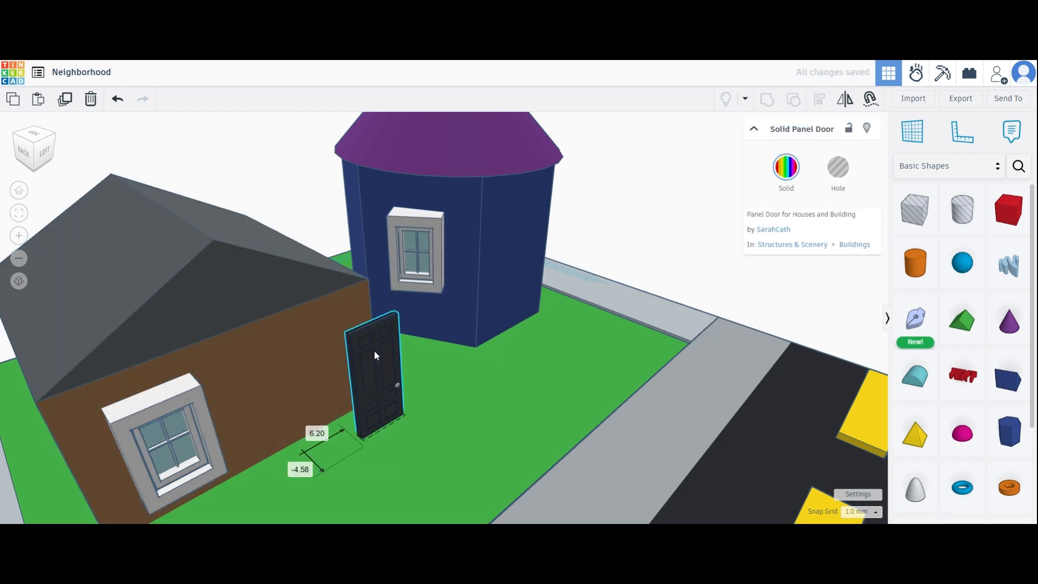
click(117, 99)
click(66, 99)
drag(313, 367, 519, 280)
scroll(519, 280, up, 5)
drag(32, 154, 58, 148)
Group the front-right blue house with its windows and door.
click(19, 190)
scroll(589, 410, up, 4)
click(601, 414)
shift+click(428, 270)
click(767, 100)
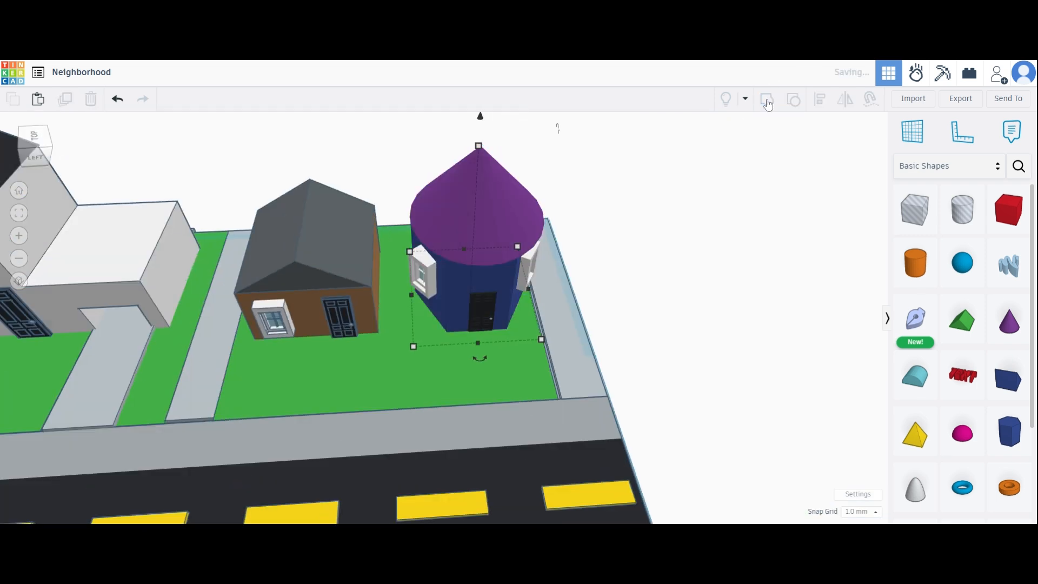
Delete the rear-left blue house and put a duplicate of the finished front-right blue house in its place.
click(19, 190)
click(335, 213)
key(Delete)
drag(603, 398, 512, 372)
key(ctrl+z)
key(ctrl+d)
drag(599, 388, 310, 186)
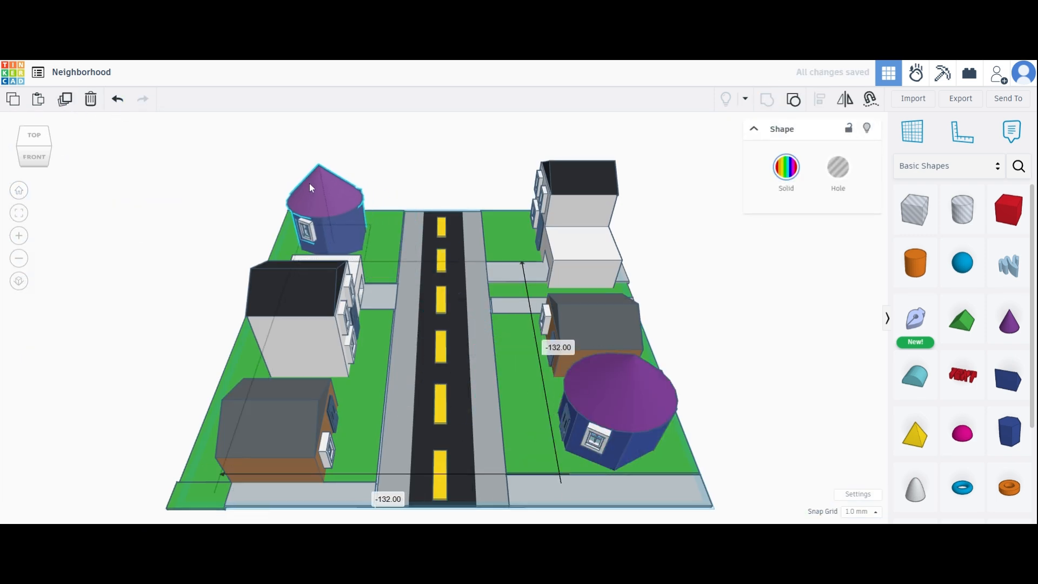
Rotate the duplicated blue house half a turn so its door faces the road.
scroll(313, 190, up, 4)
drag(47, 160, 81, 159)
drag(418, 497, 389, 326)
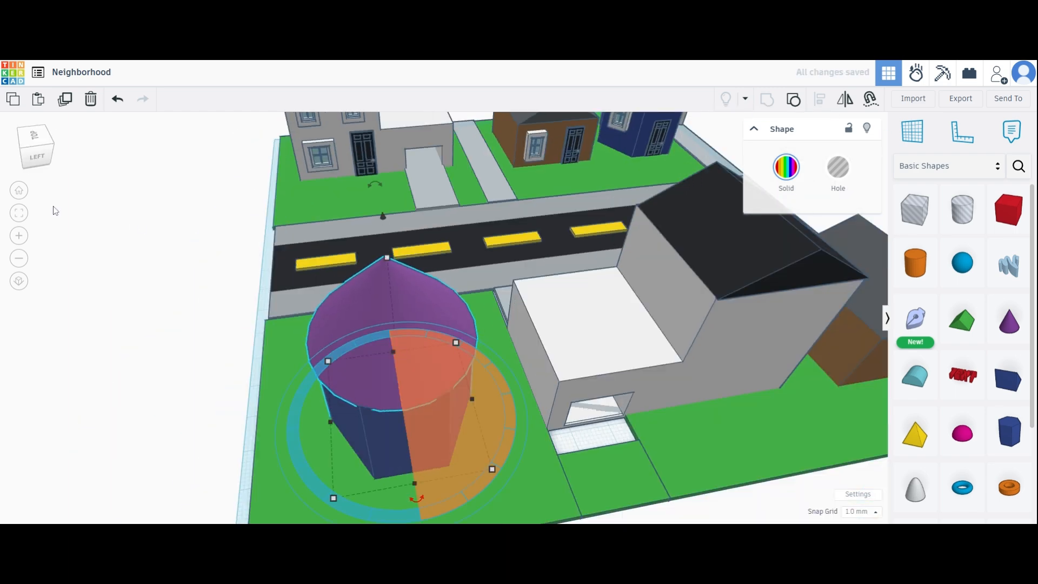
click(19, 191)
click(444, 157)
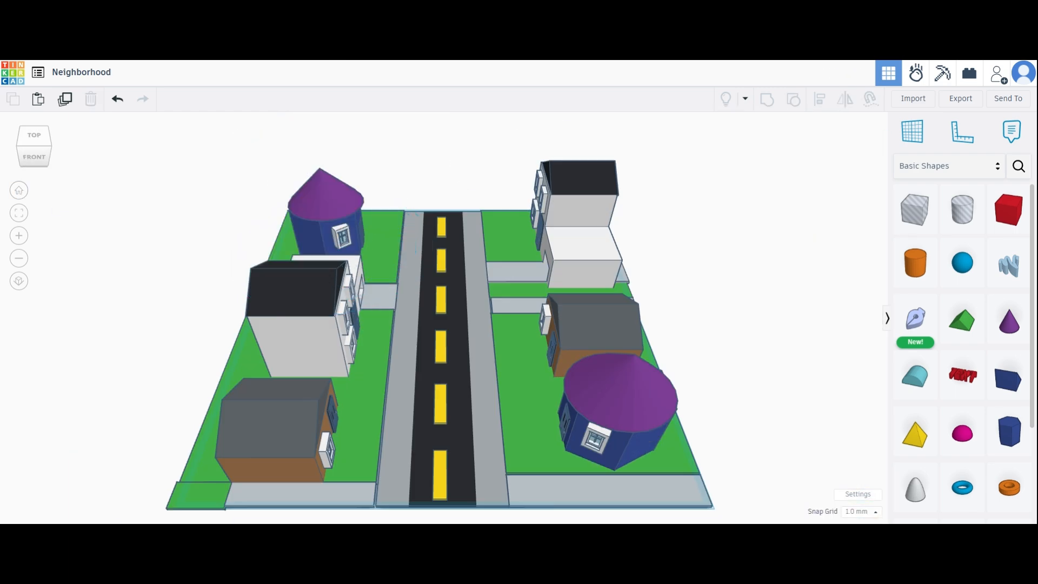